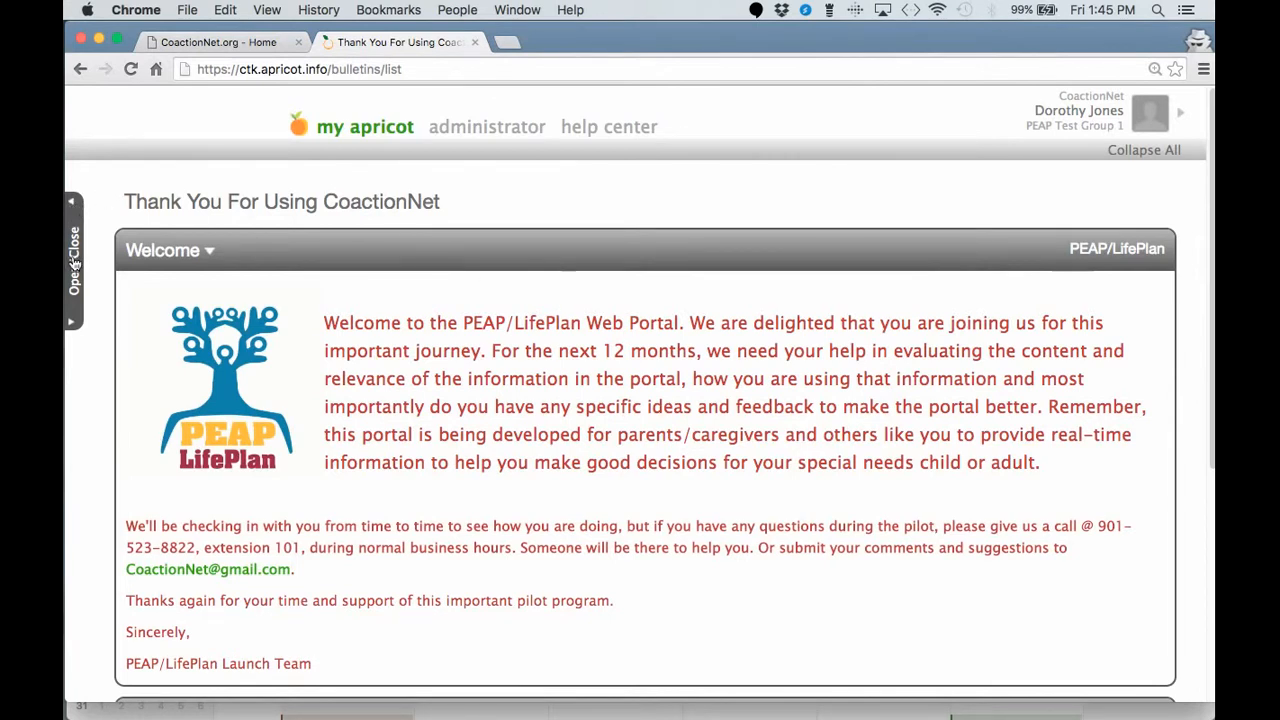
Open the client's document folder from the PEAP/LifePlan Intake records.
left_click(73, 324)
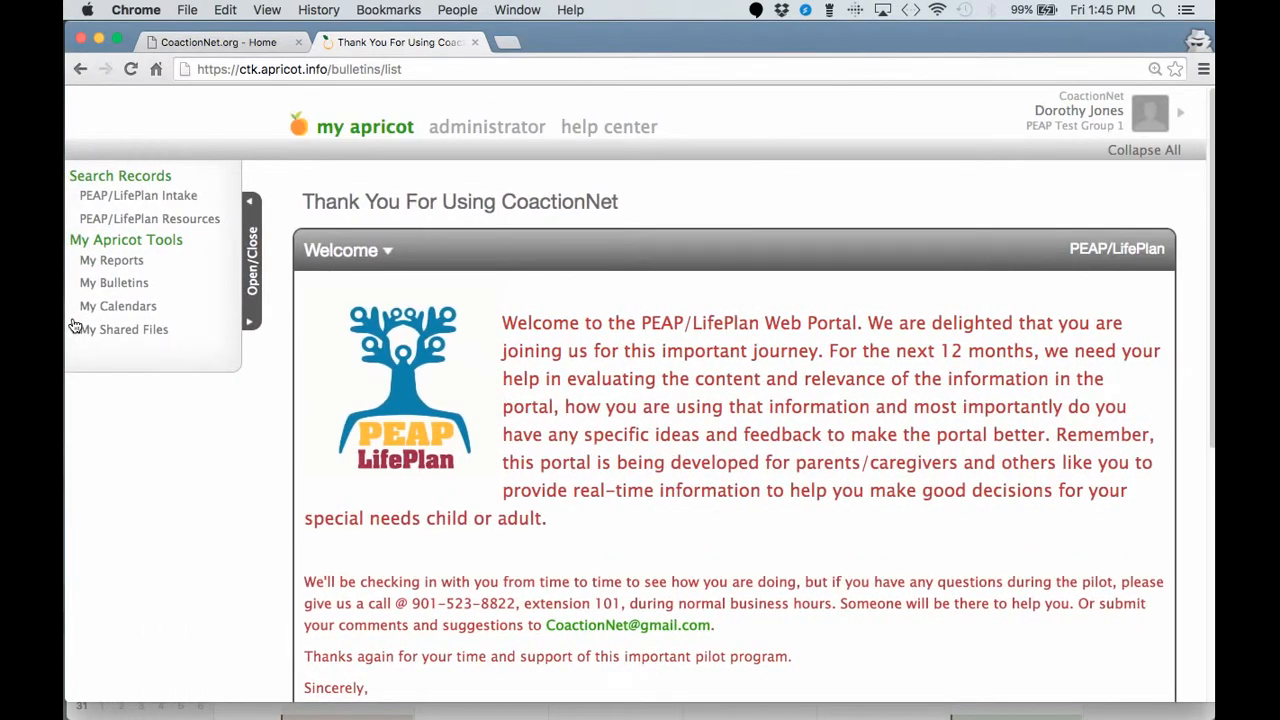
left_click(140, 197)
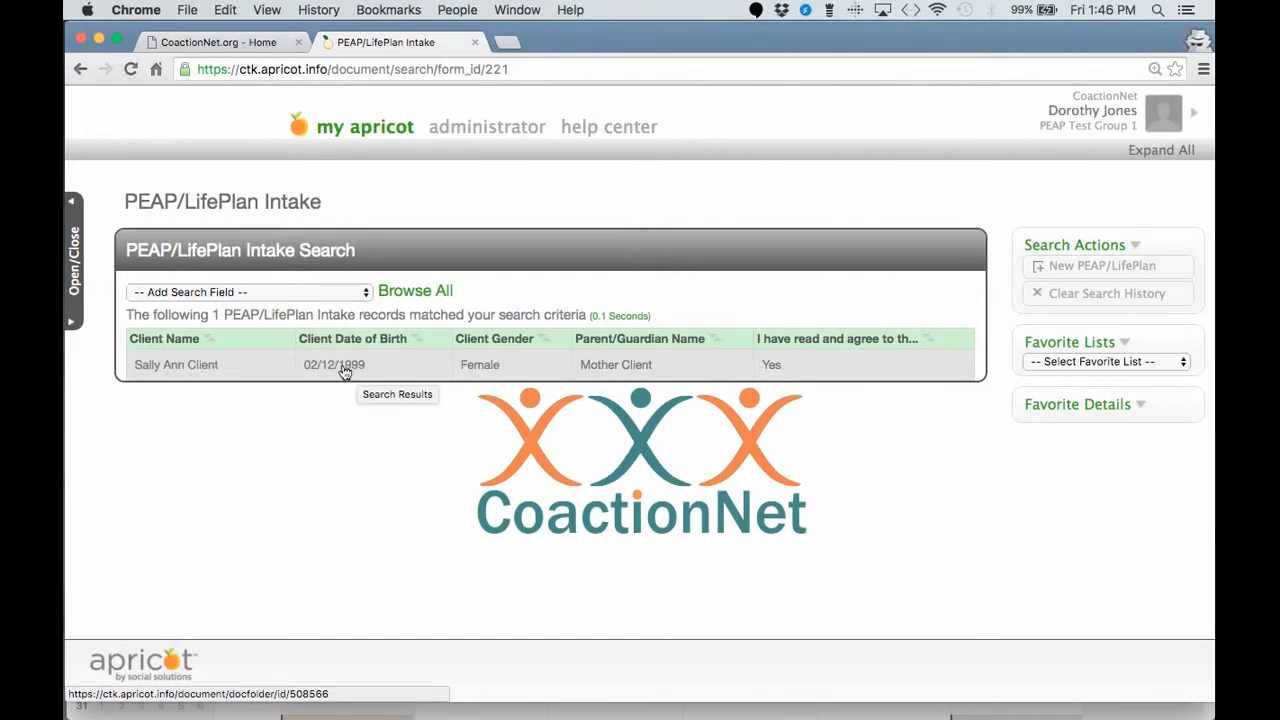
left_click(473, 369)
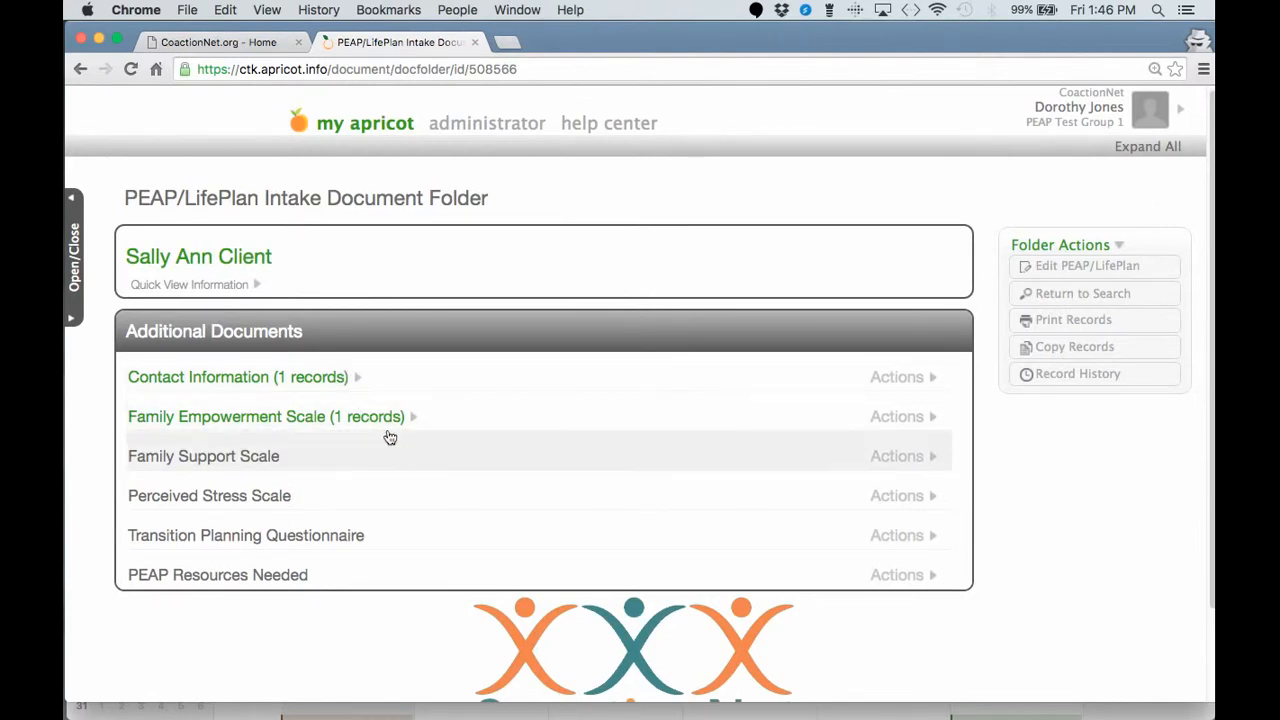
View the existing Contact Information and Family Empowerment Scale records in the client's folder, collapsing each list again.
left_click(361, 381)
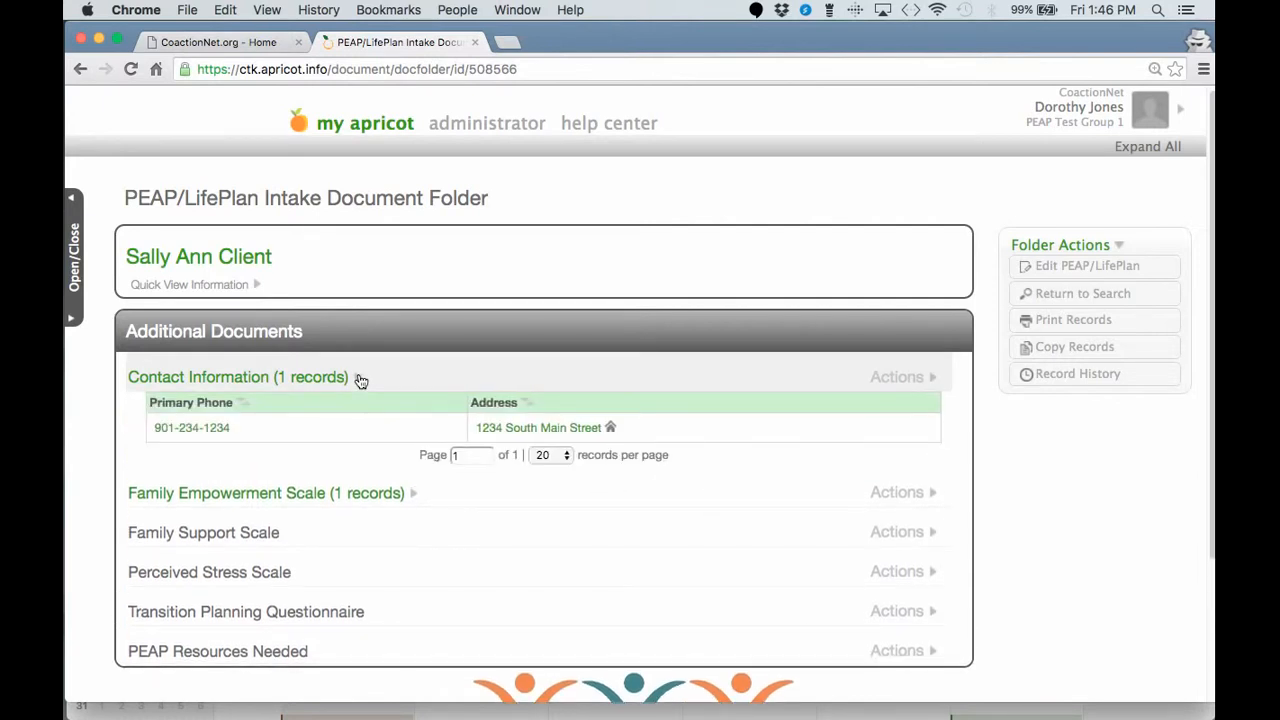
left_click(359, 380)
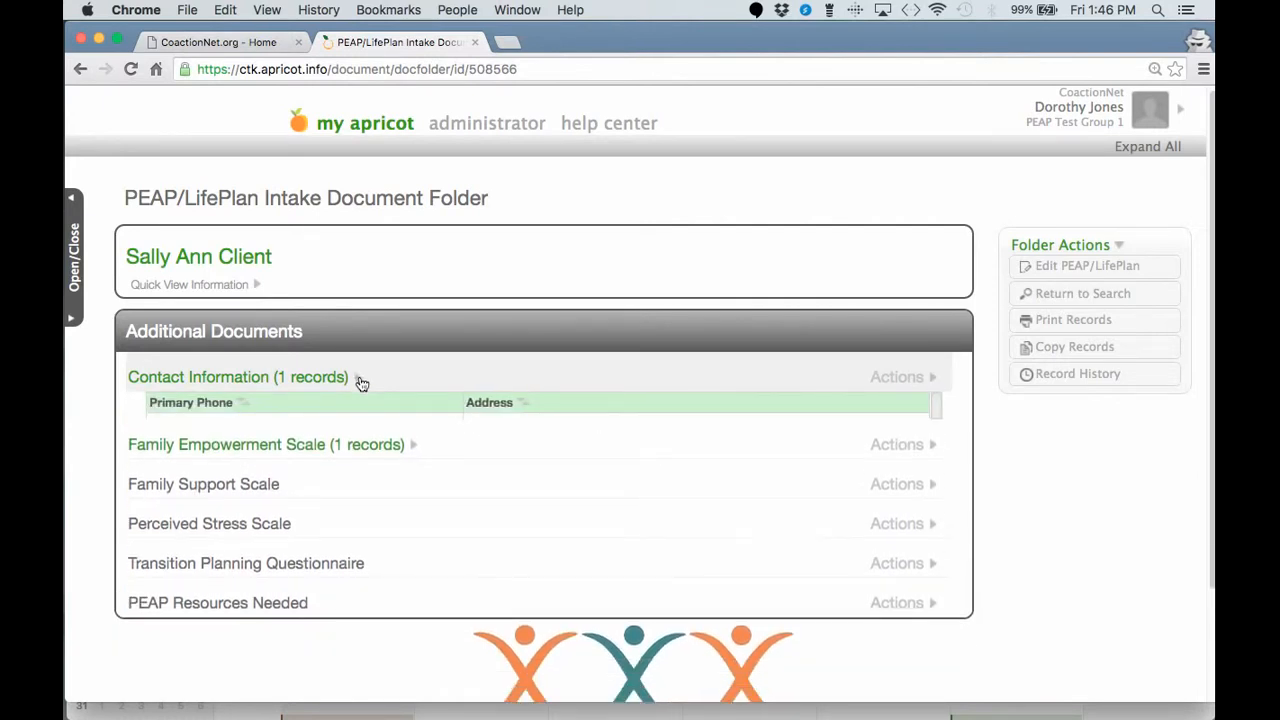
left_click(411, 417)
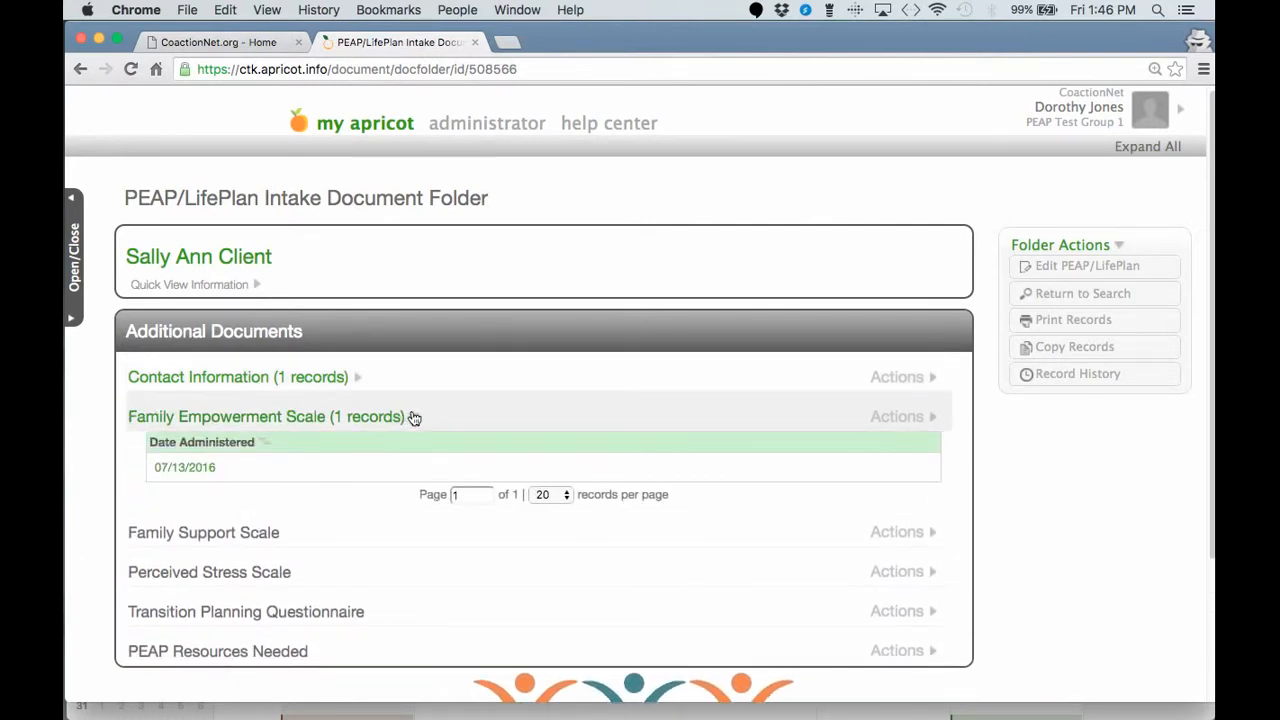
left_click(411, 418)
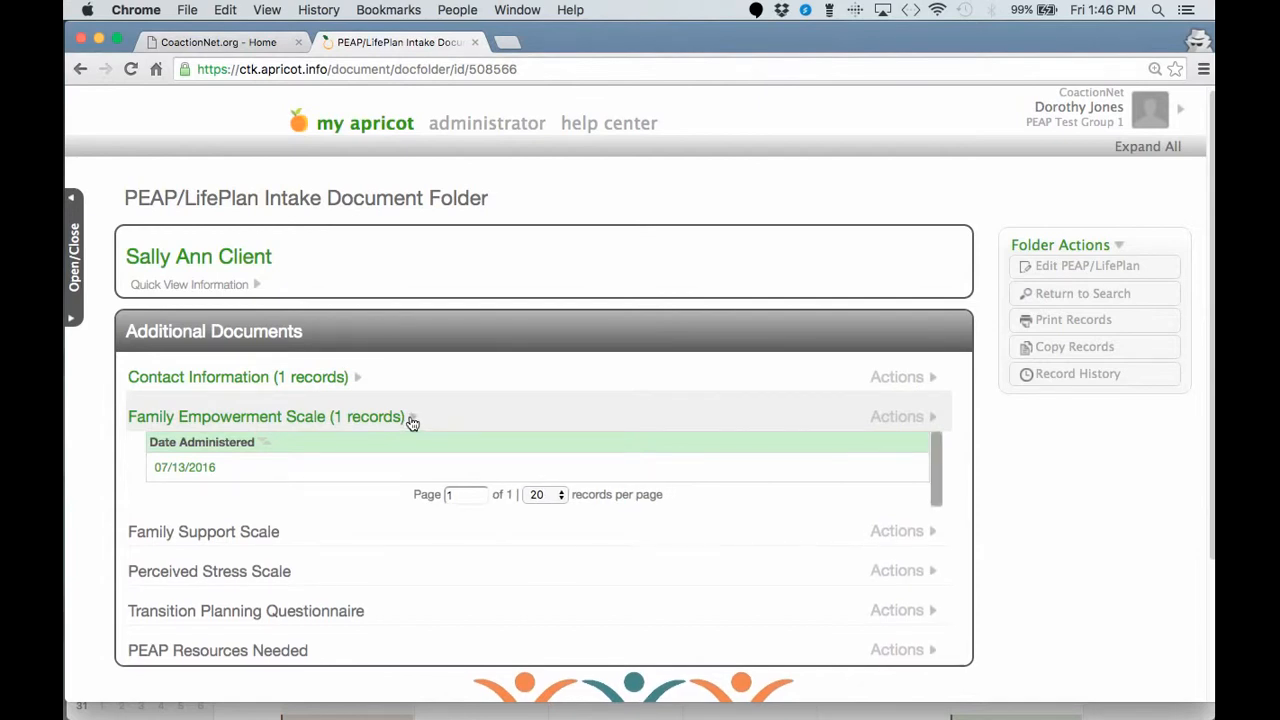
Create a new Family Support Scale record for the client.
left_click(866, 458)
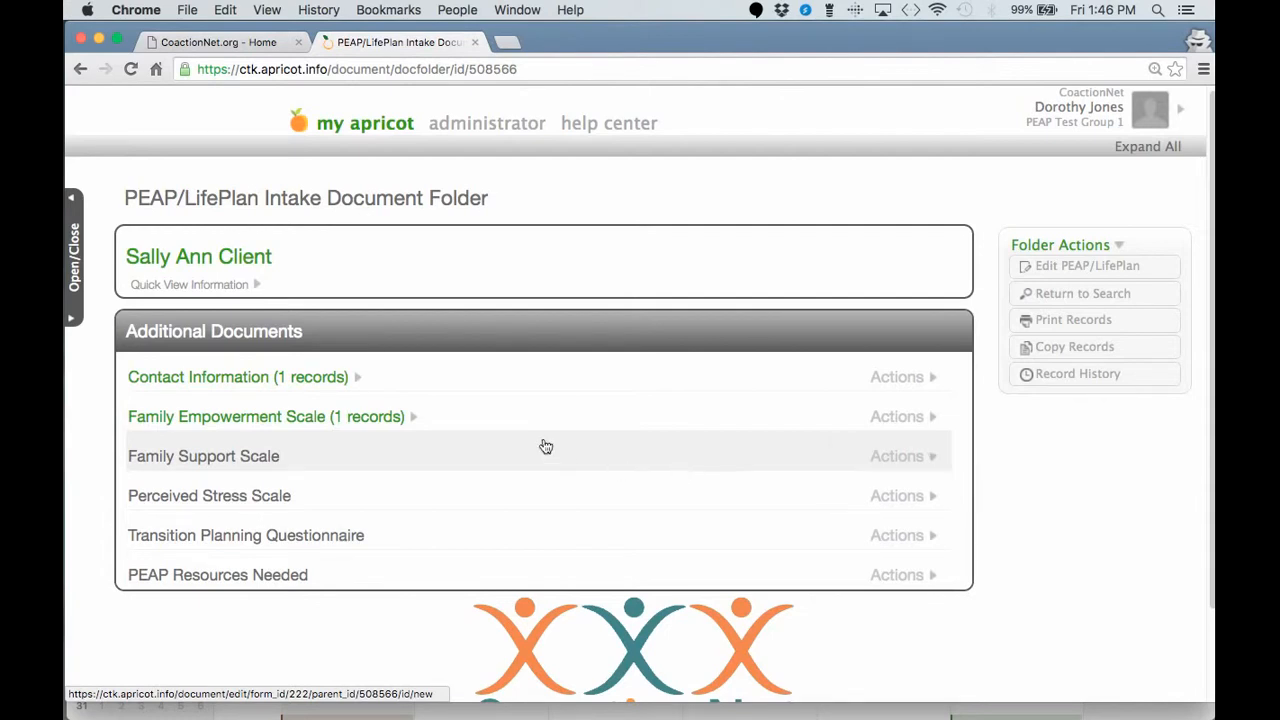
mouse_move(920, 454)
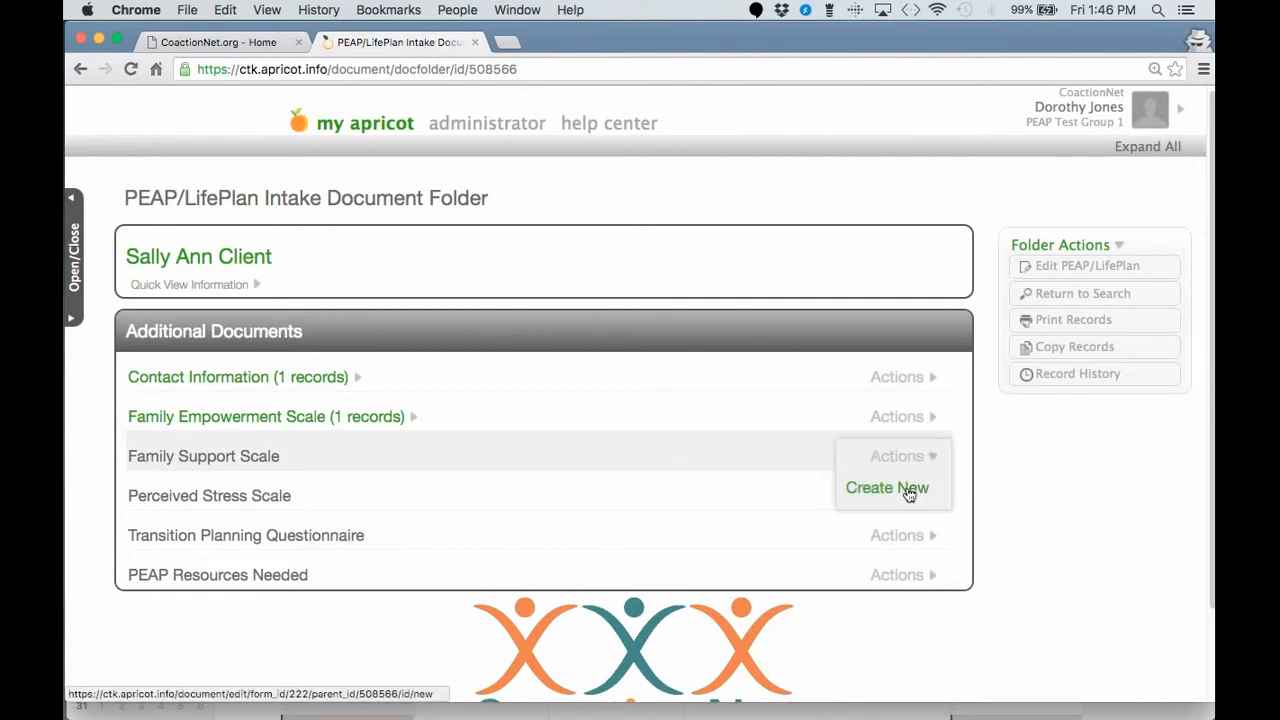
left_click(908, 493)
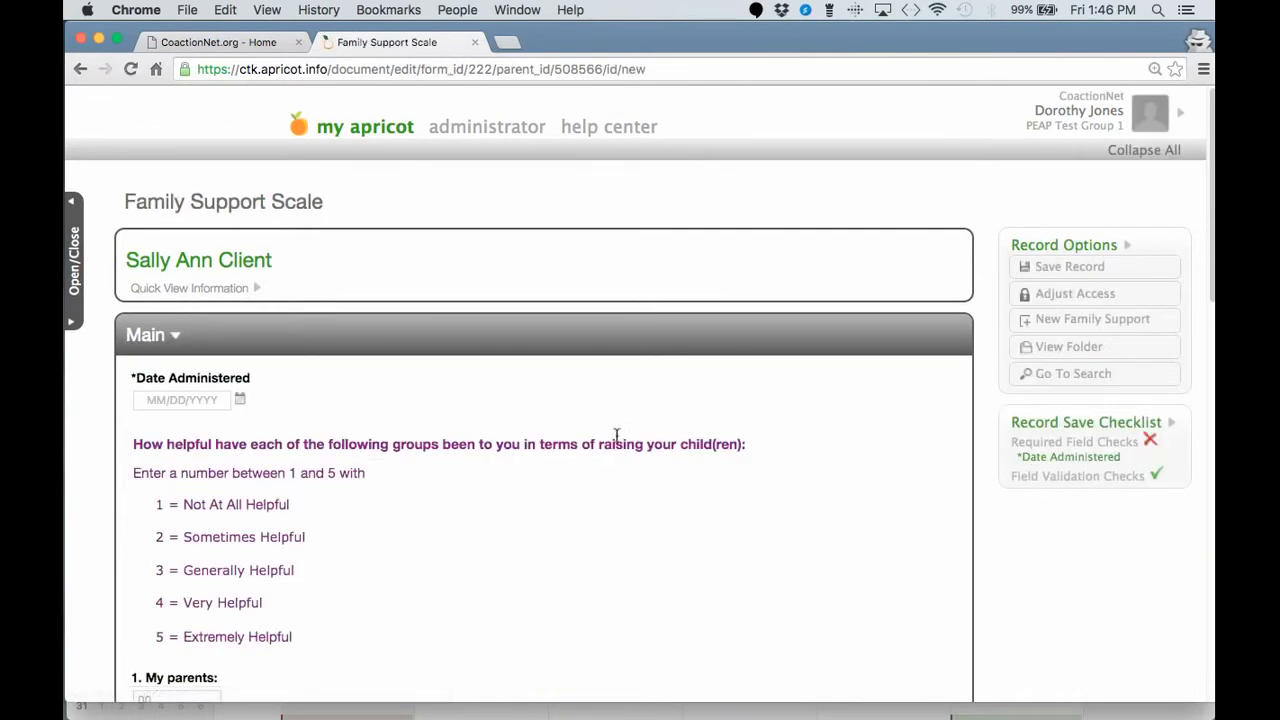
Set the record's Date Administered to 07/15/2016.
scroll(526, 425, "down", 1)
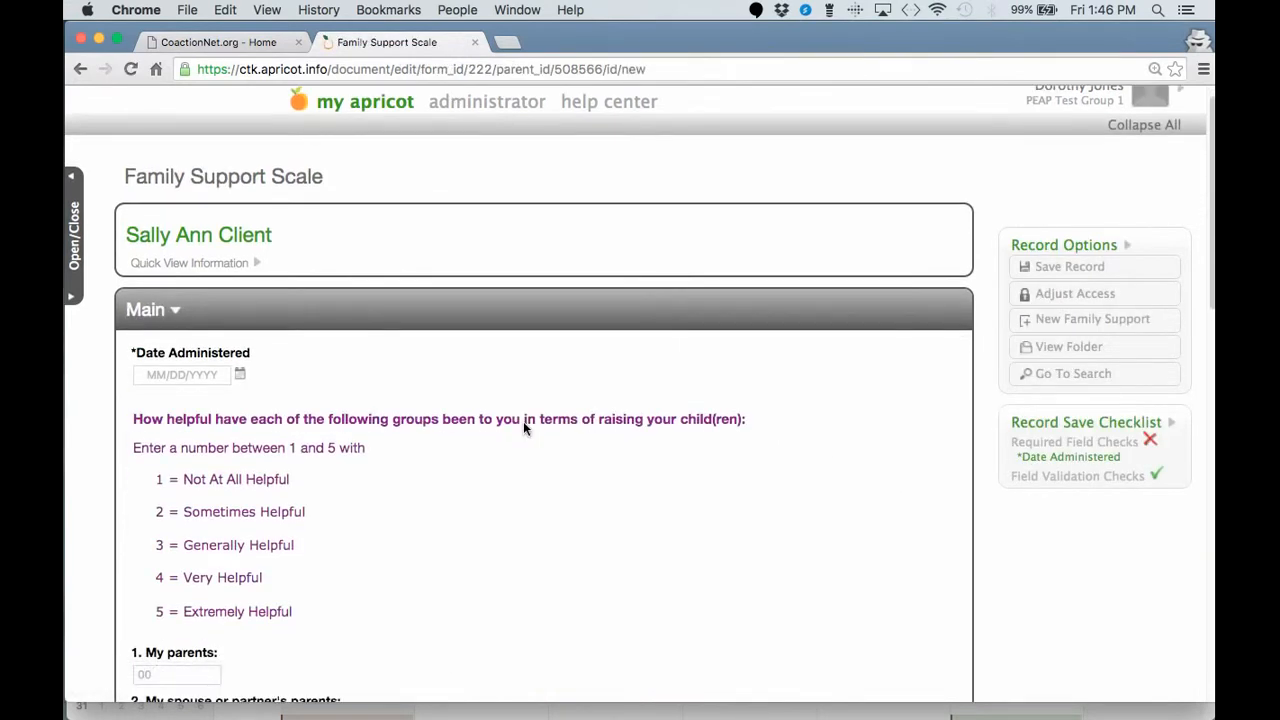
left_click(241, 377)
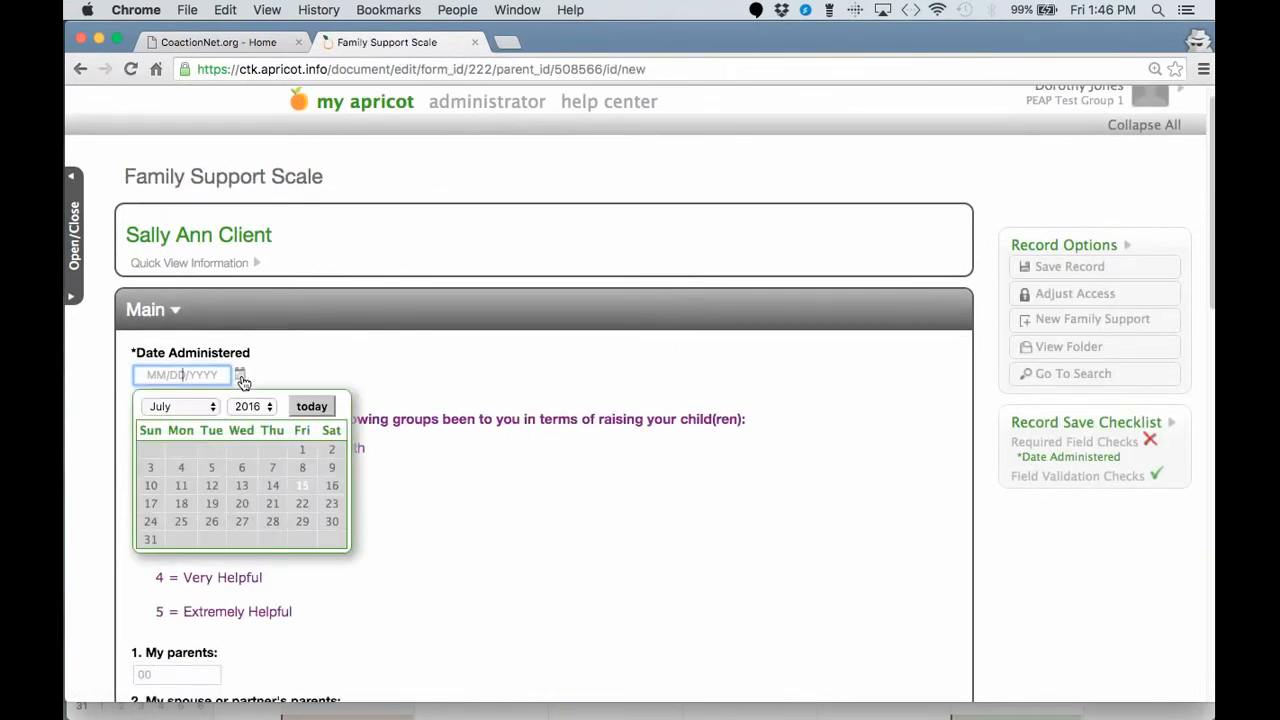
left_click(302, 488)
Rate the helpfulness of "My parents" as 5 and "My spouse or partner's parents" as 4.
scroll(490, 510, "down", 2)
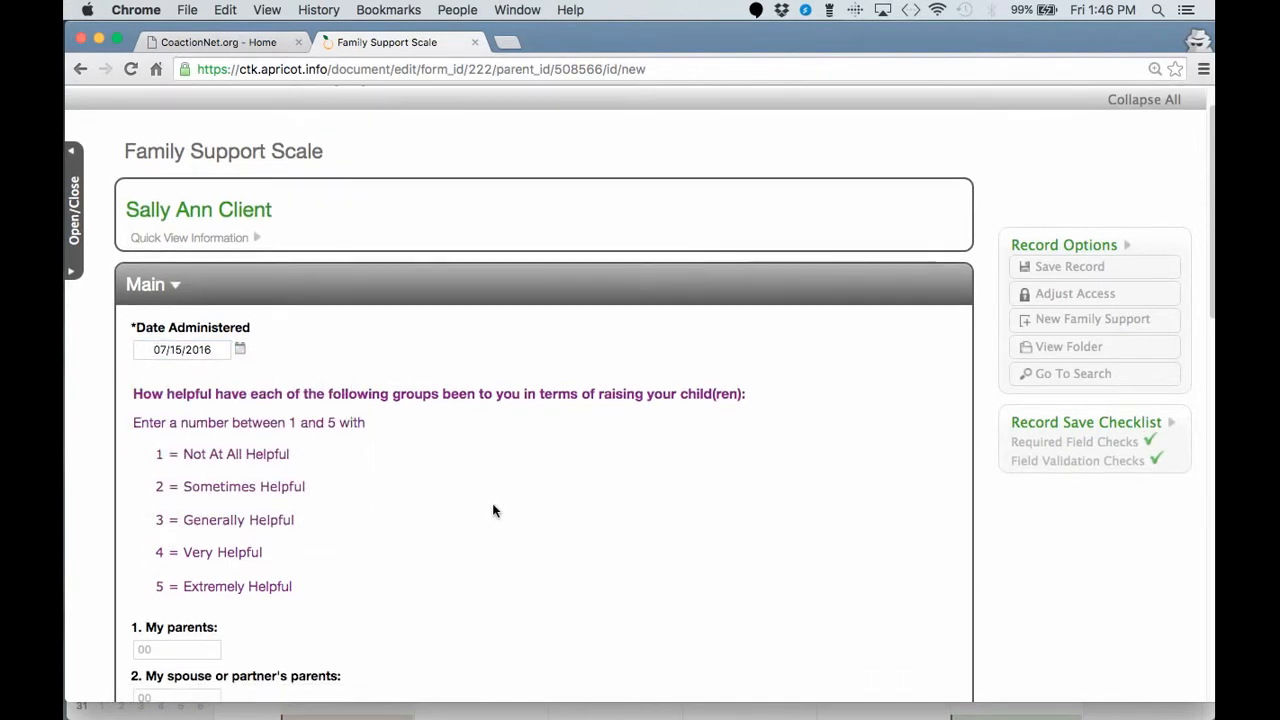
scroll(492, 510, "down", 3)
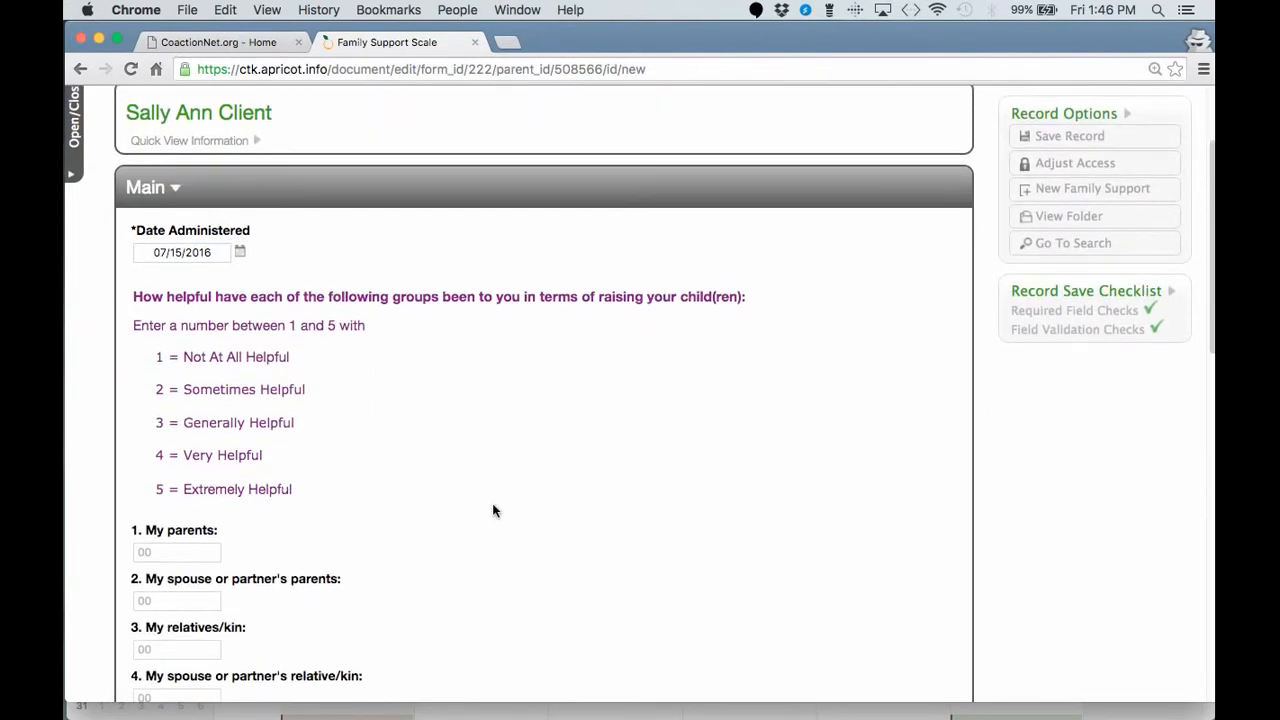
scroll(492, 510, "down", 2)
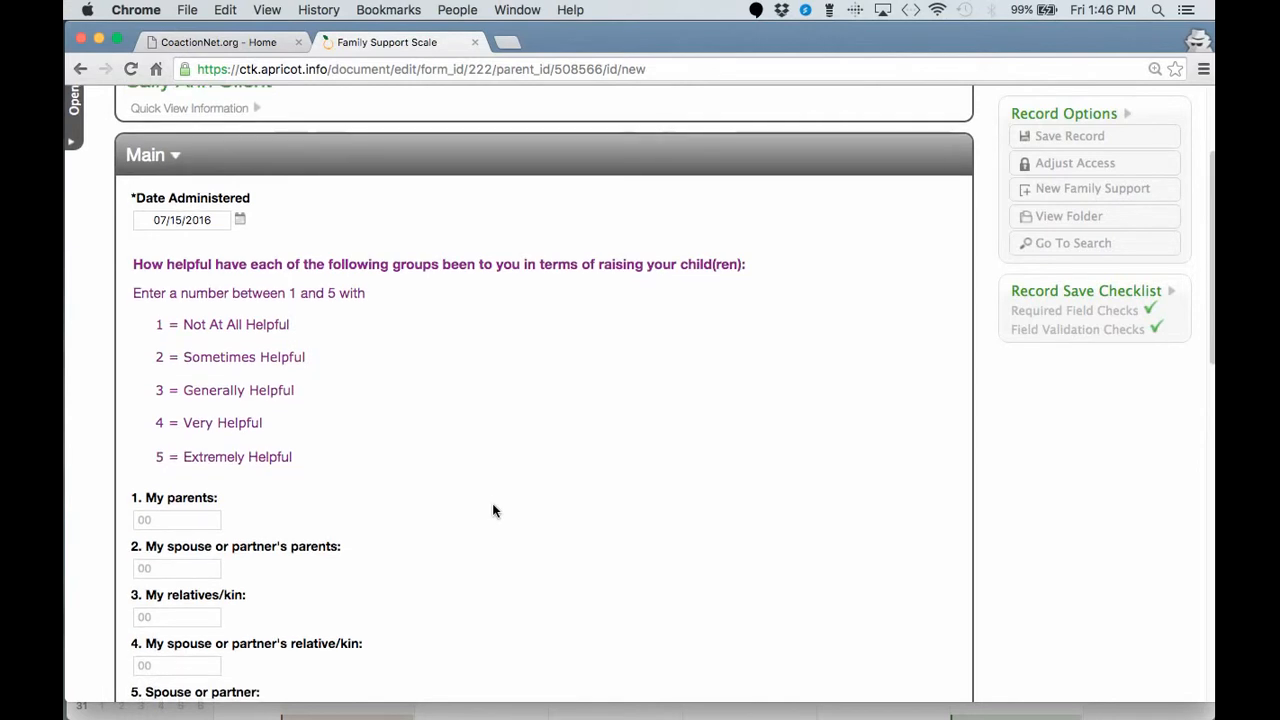
scroll(492, 504, "down", 1)
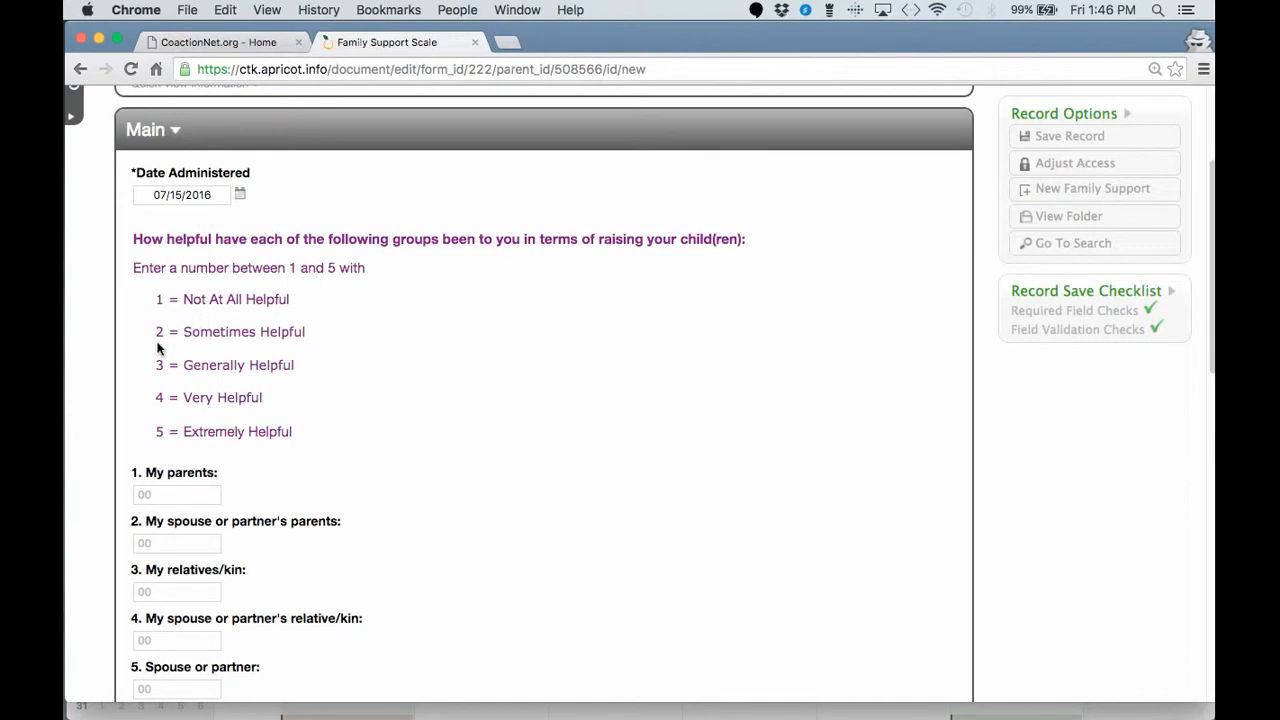
scroll(447, 508, "down", 2)
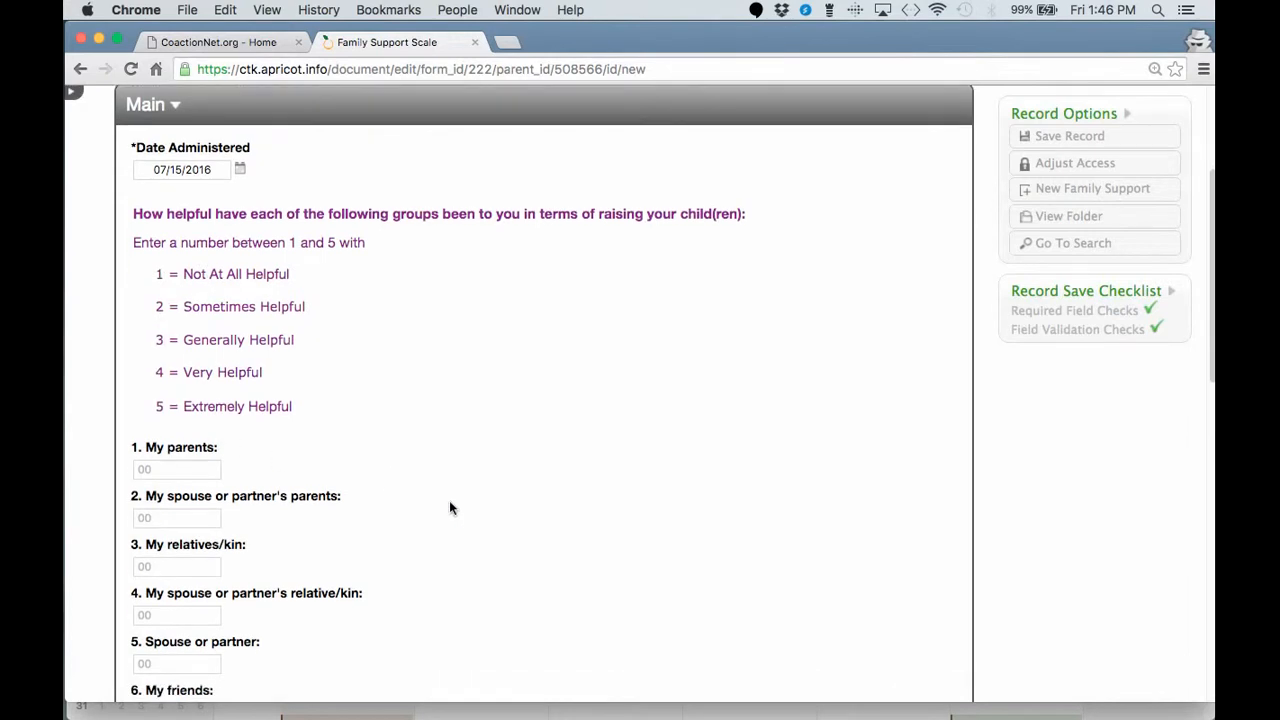
left_click(174, 469)
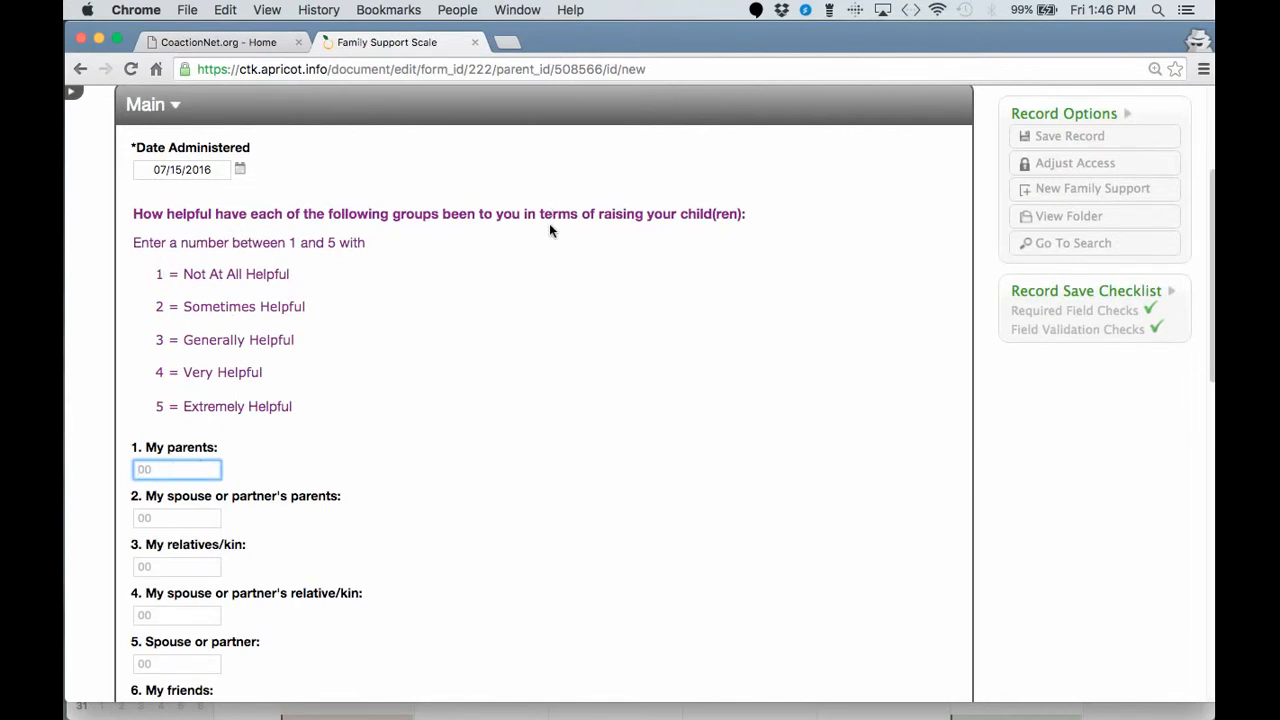
scroll(549, 228, "down", 1)
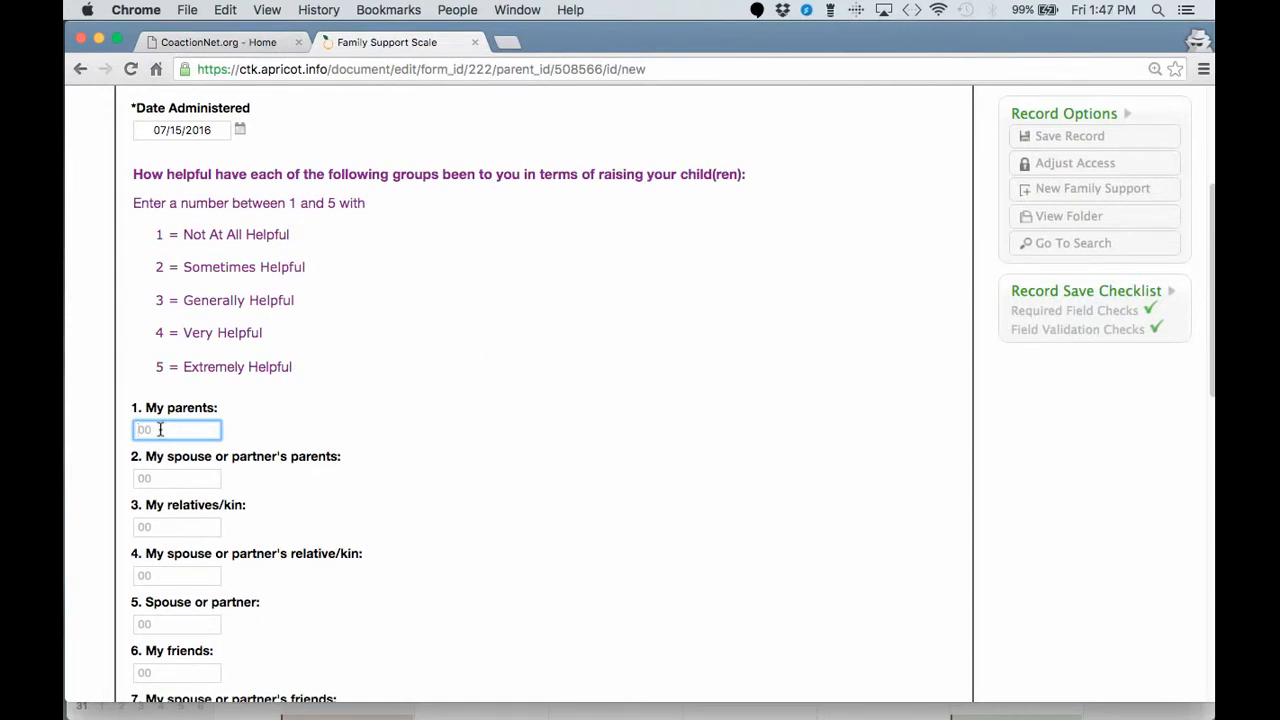
type("5")
key("Tab")
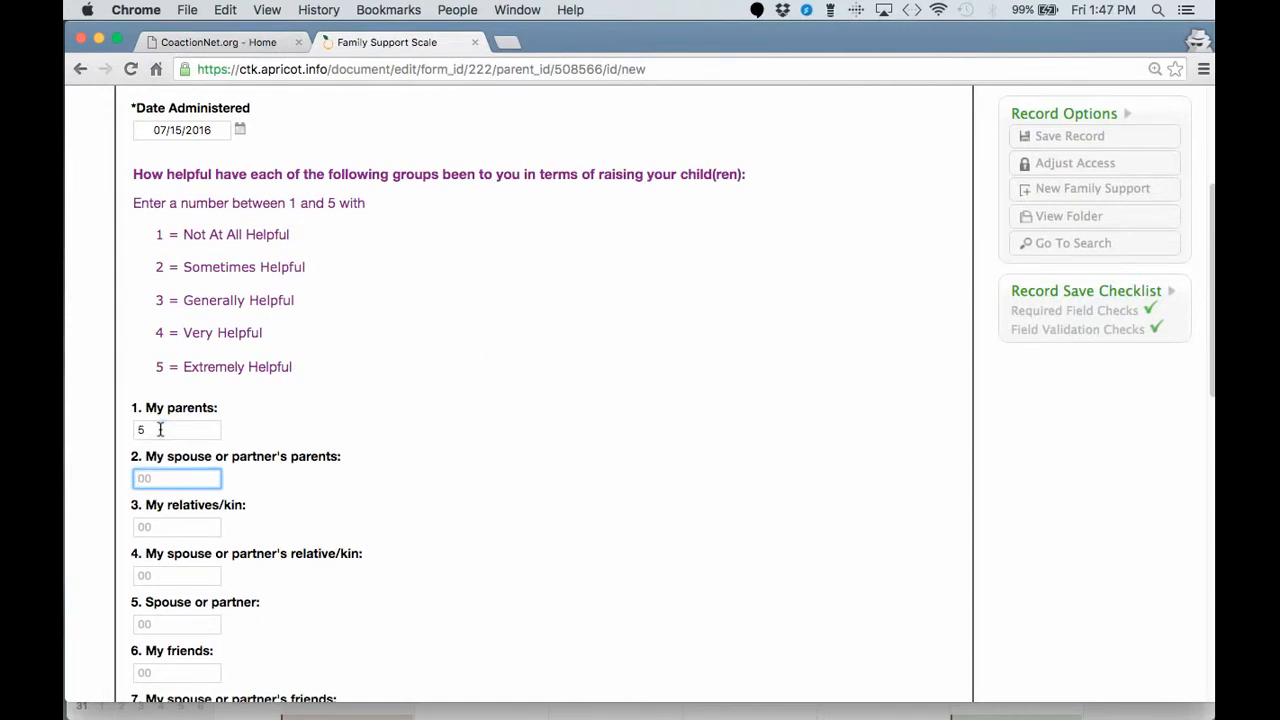
type("4")
key("Tab")
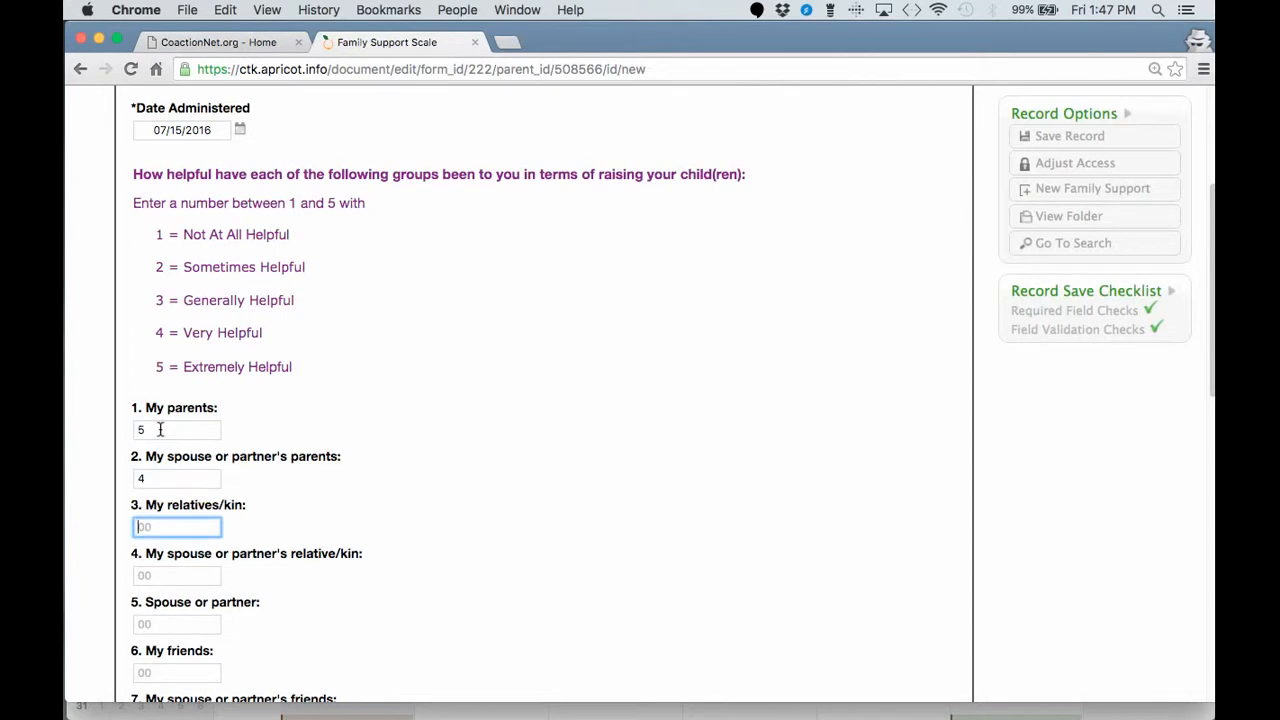
Rate own relatives/kin 4, the spouse or partner's relatives 5, the spouse or partner 5, and both own friends and the partner's friends 3.
type("4")
key("Tab")
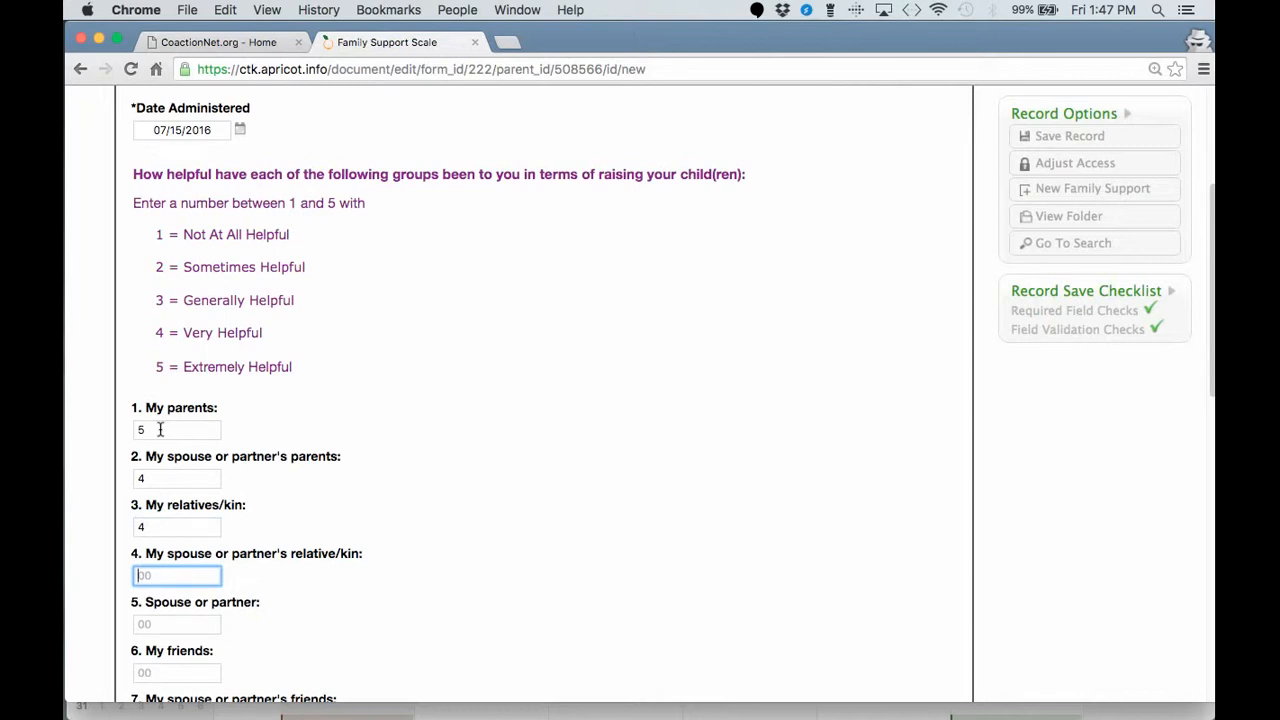
type("5")
key("Tab")
type("5")
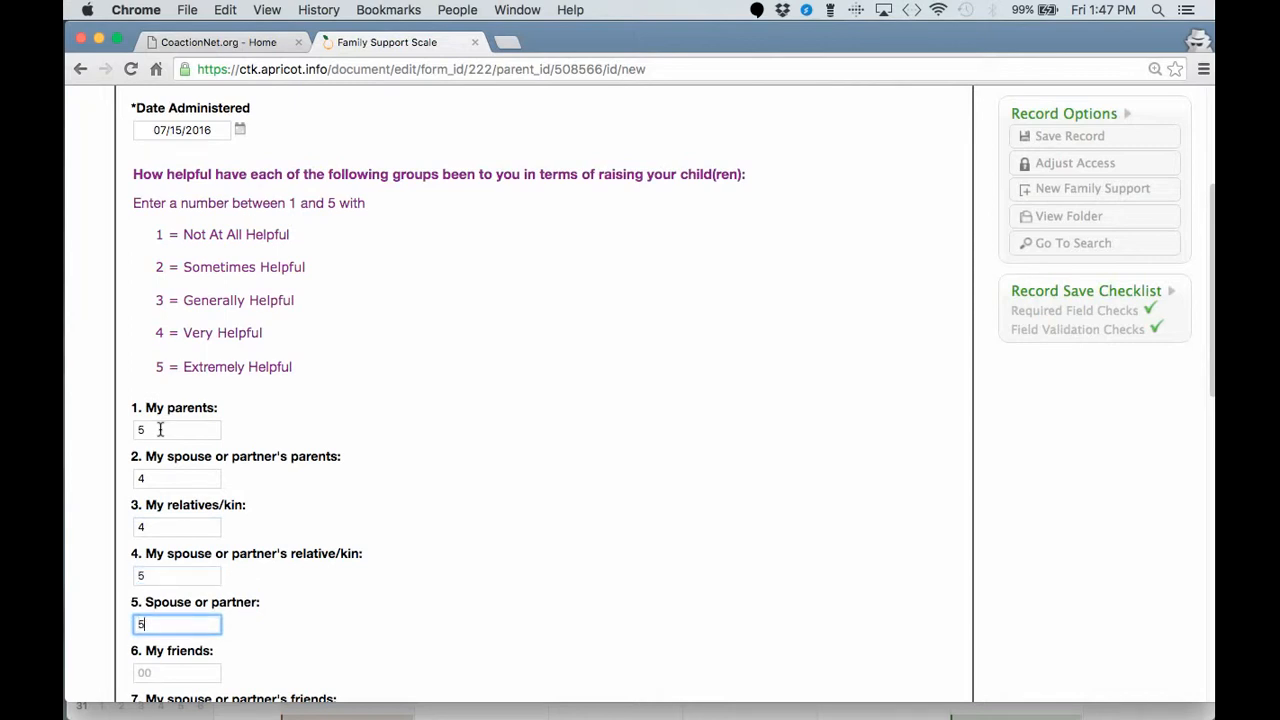
key("Tab")
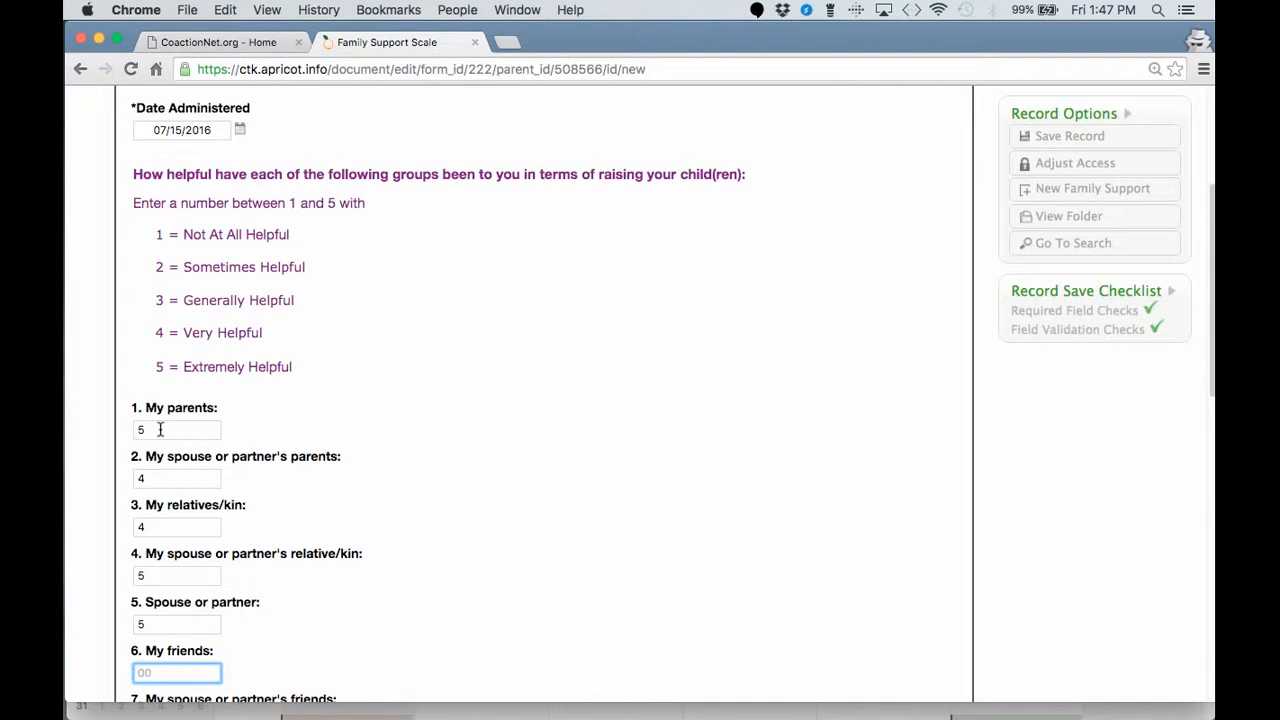
type("3")
key("Tab")
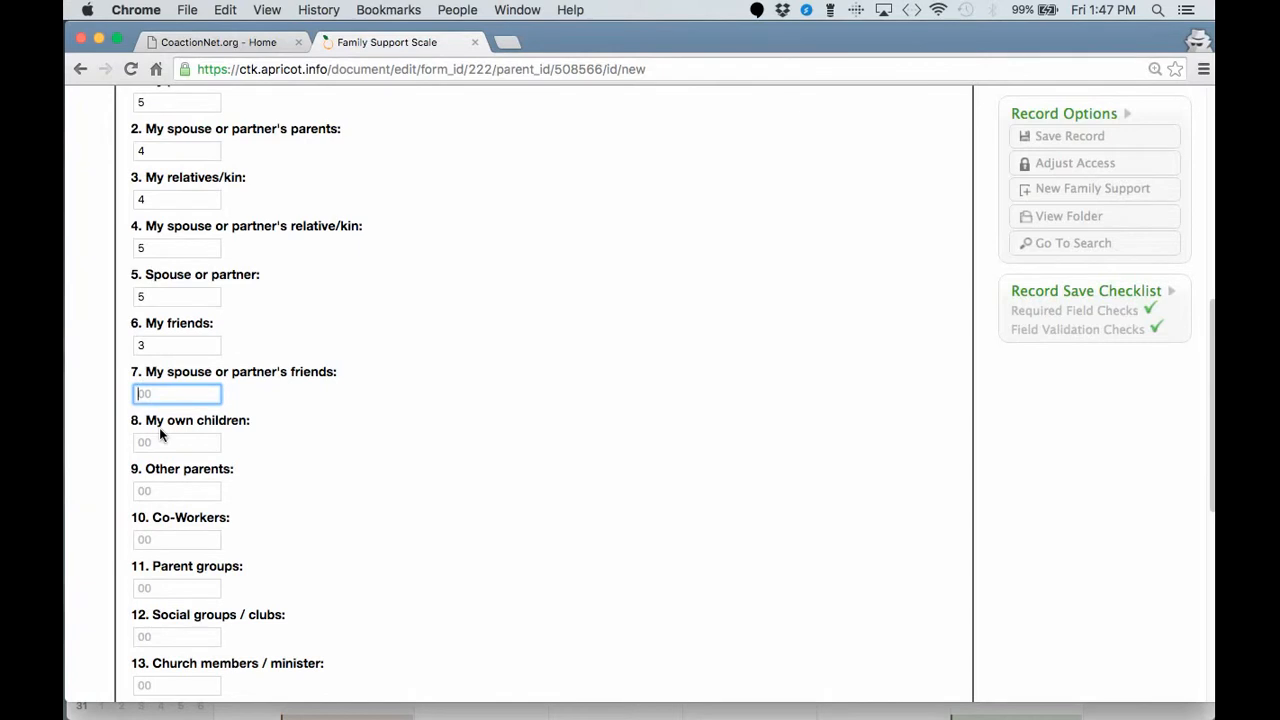
type("3")
key("Tab")
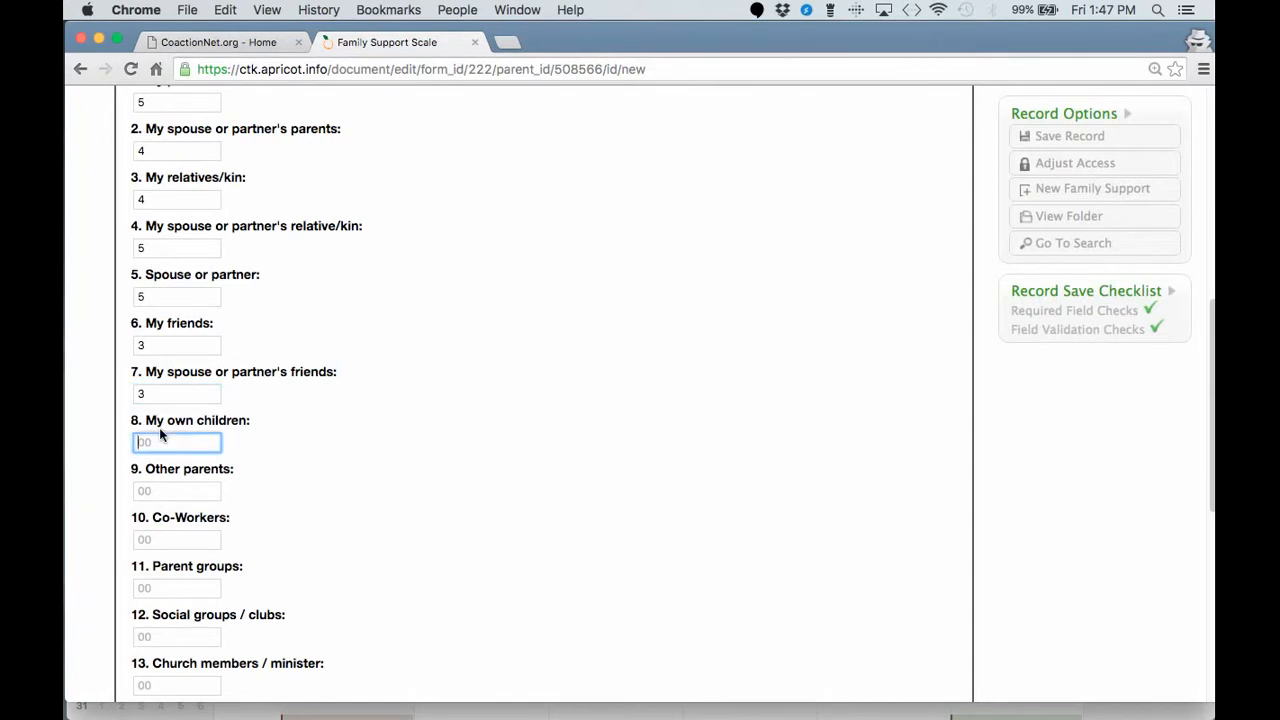
Rate own children, other parents, co-workers, parent groups and social groups / clubs 4 each.
type("4")
key("Tab")
type("4")
key("Tab")
type("4")
key("Tab")
type("4")
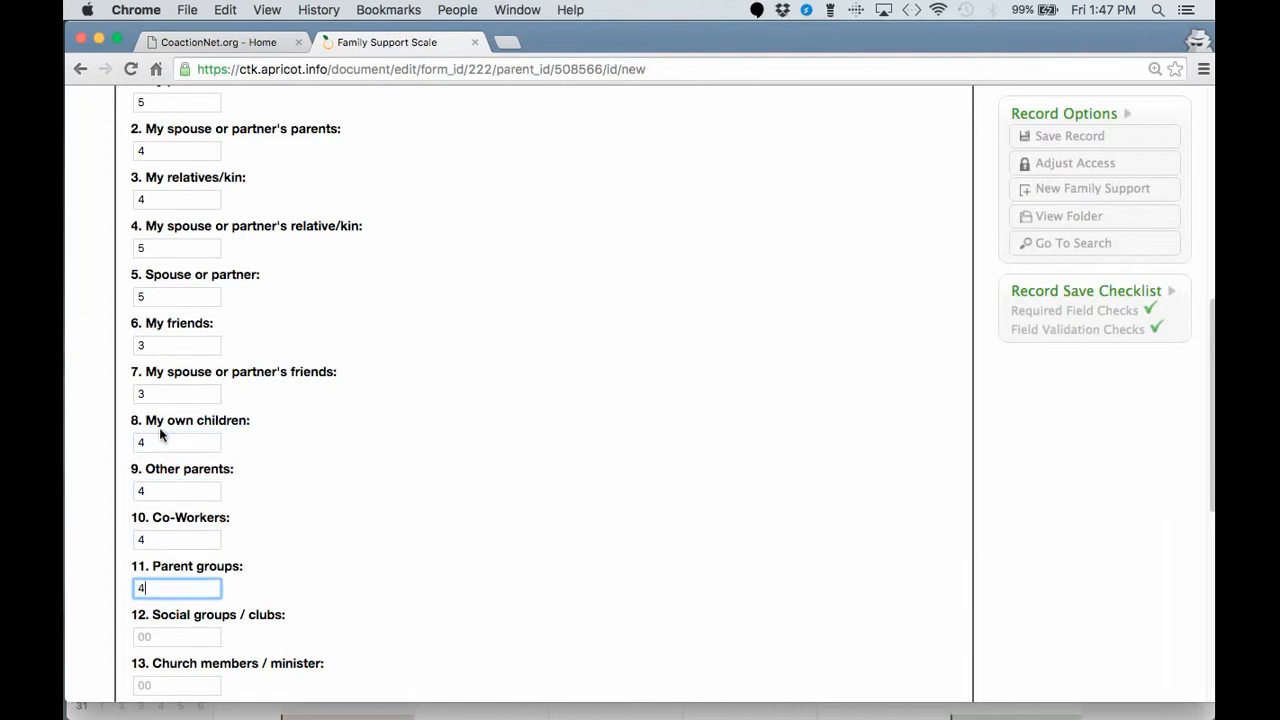
key("Tab")
type("4")
key("Tab")
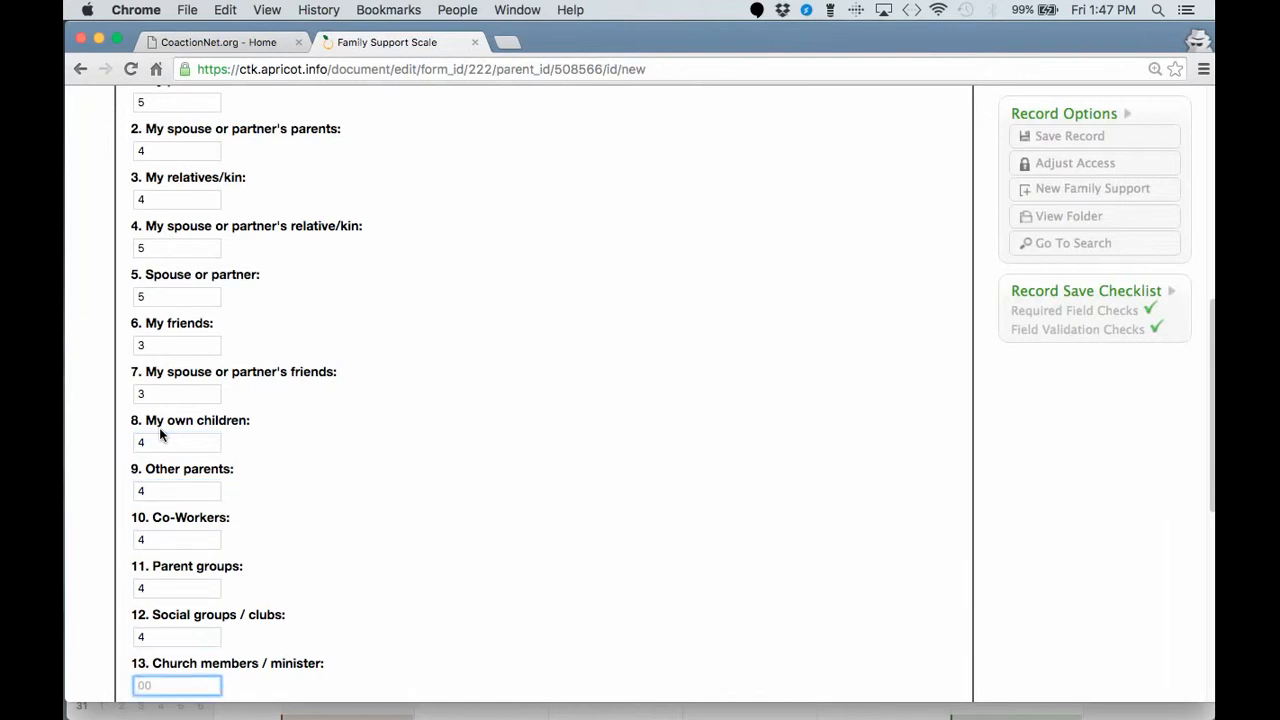
Try an out-of-range rating of 7 for "Church members / minister".
scroll(262, 426, "down", 5)
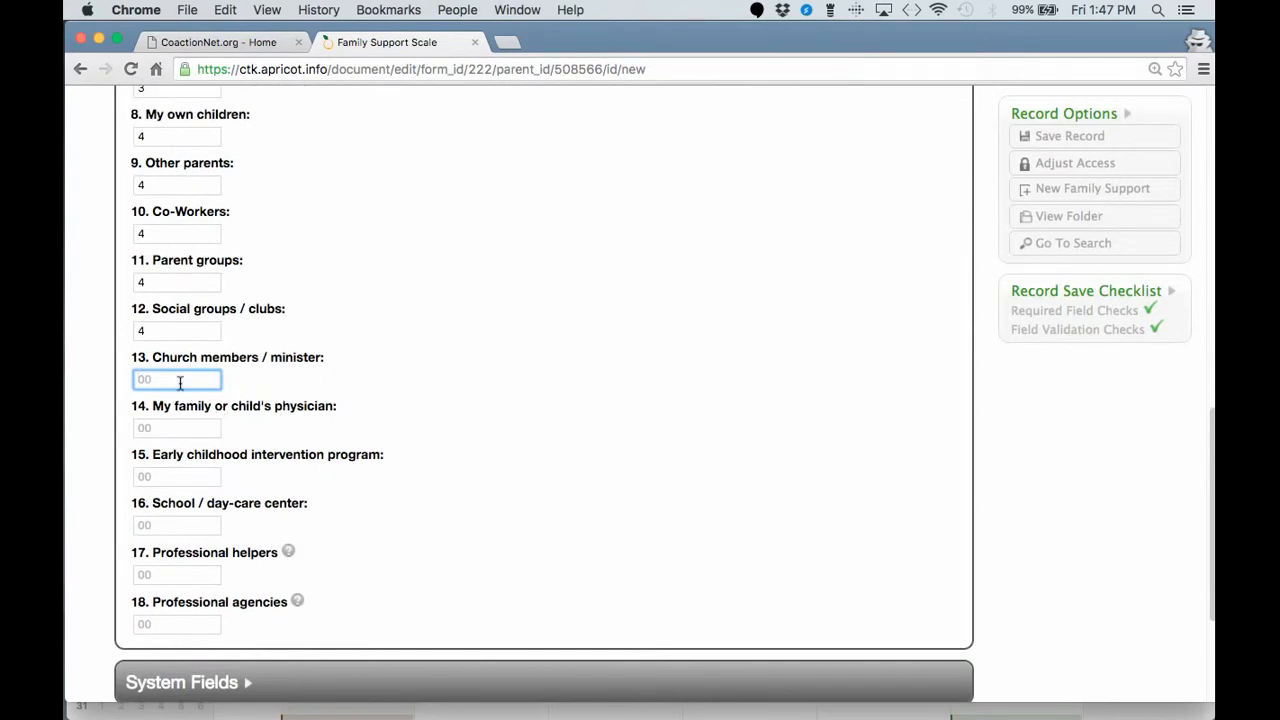
left_click(180, 381)
type("7")
key("Tab")
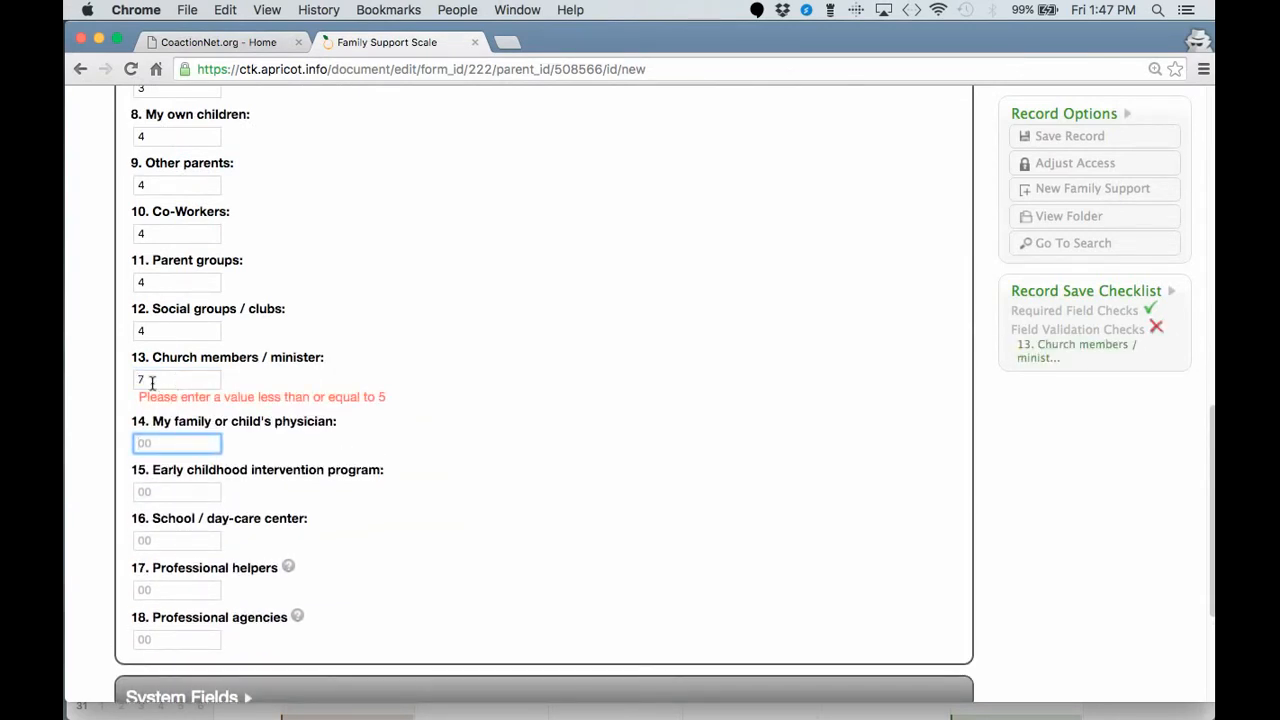
Replace the "Church members / minister" rating with 3.
left_click(152, 381)
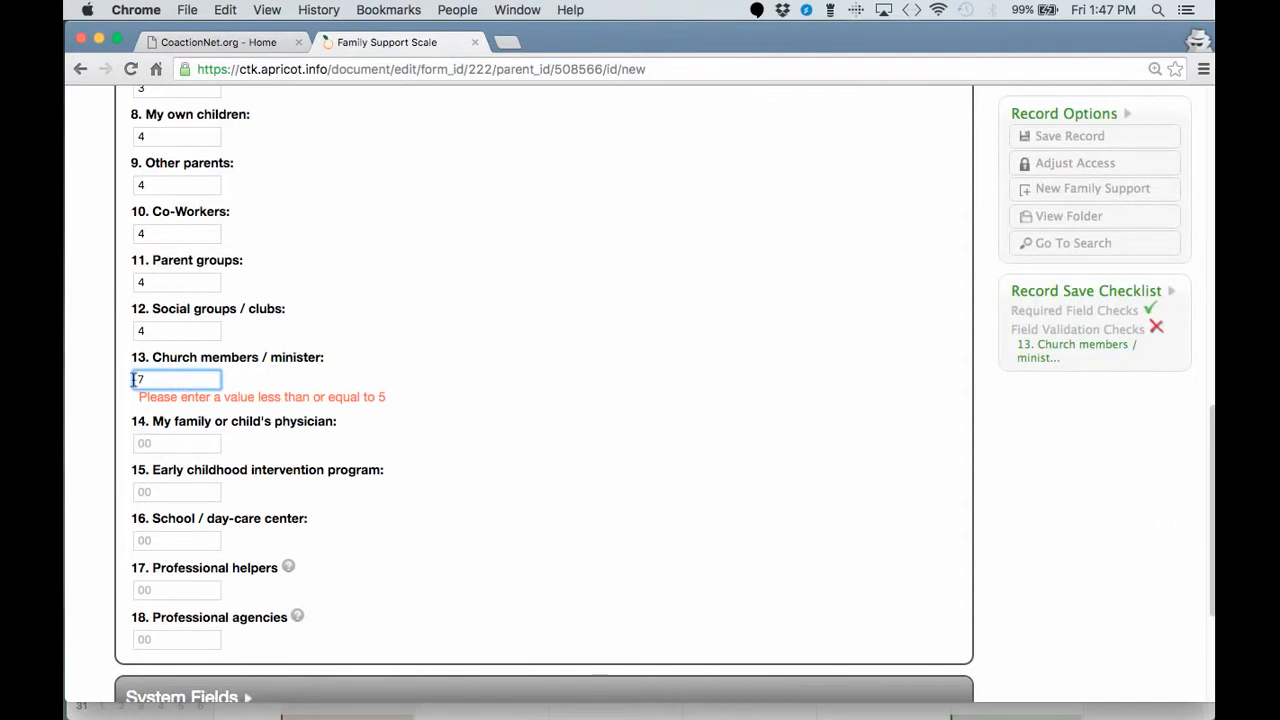
double_click(145, 401)
left_click_drag(216, 403, 369, 397)
left_click(350, 397)
double_click(167, 380)
key("Tab")
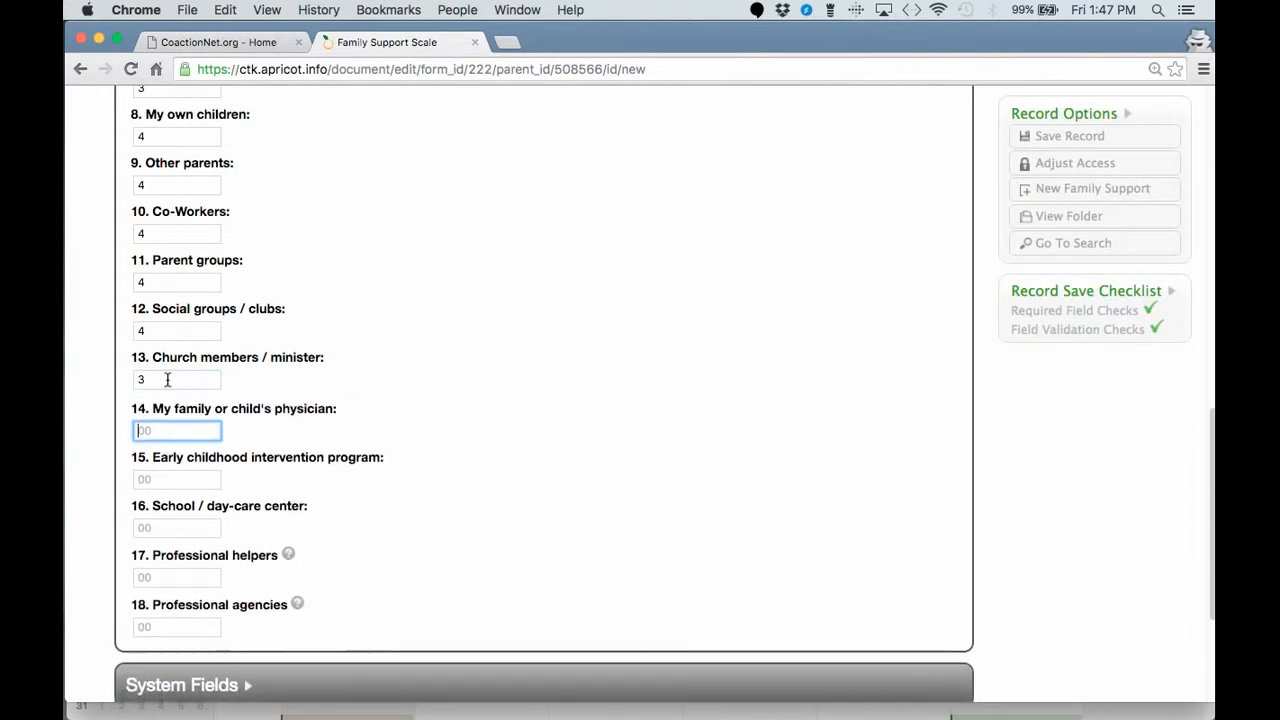
Rate question 14 (family or child's physician) 4 and questions 15 to 18 each 3, and save the Family Support Scale record.
type("4")
key("Tab")
type("3")
key("Tab")
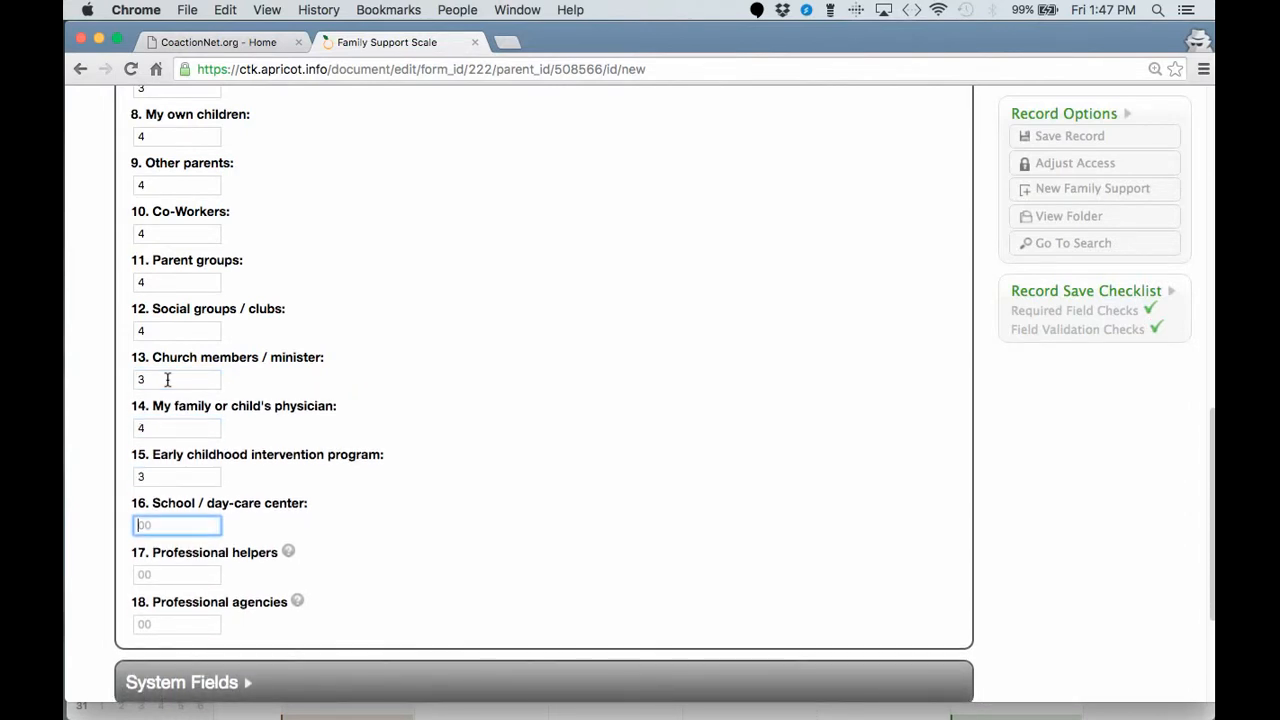
type("3")
key("Tab")
type("3")
key("Tab")
type("3")
key("Tab")
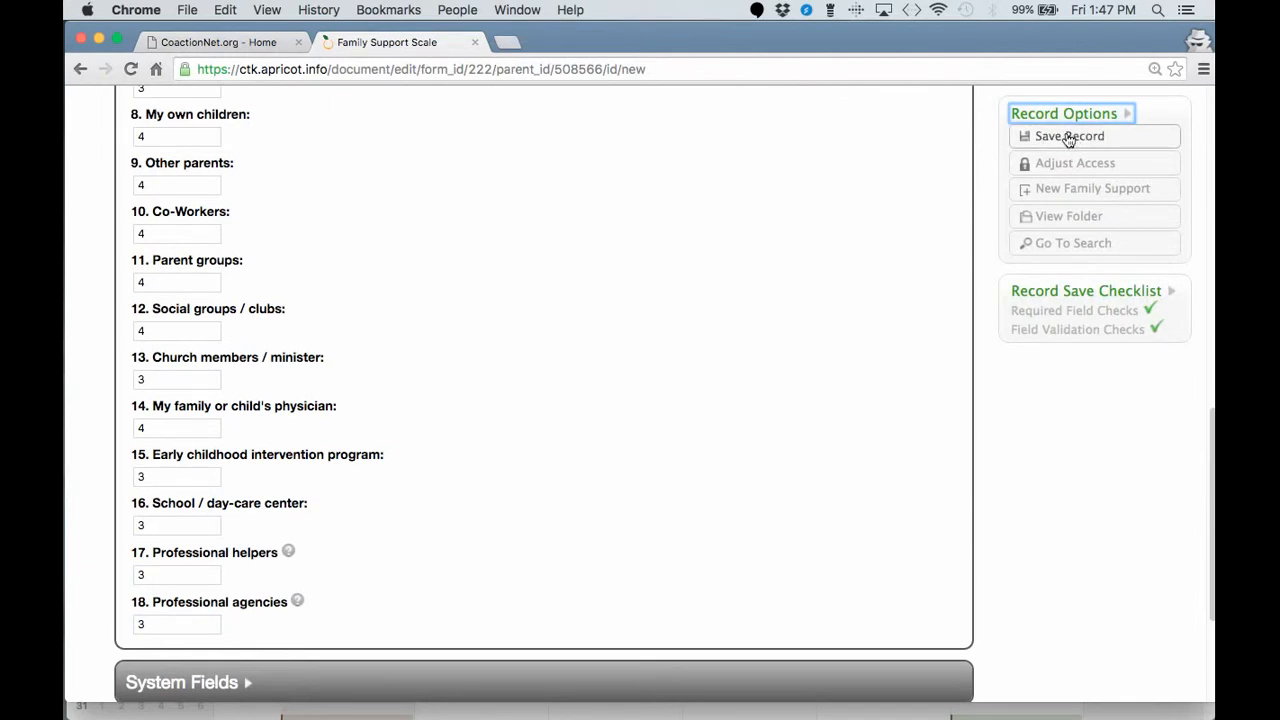
left_click(1068, 140)
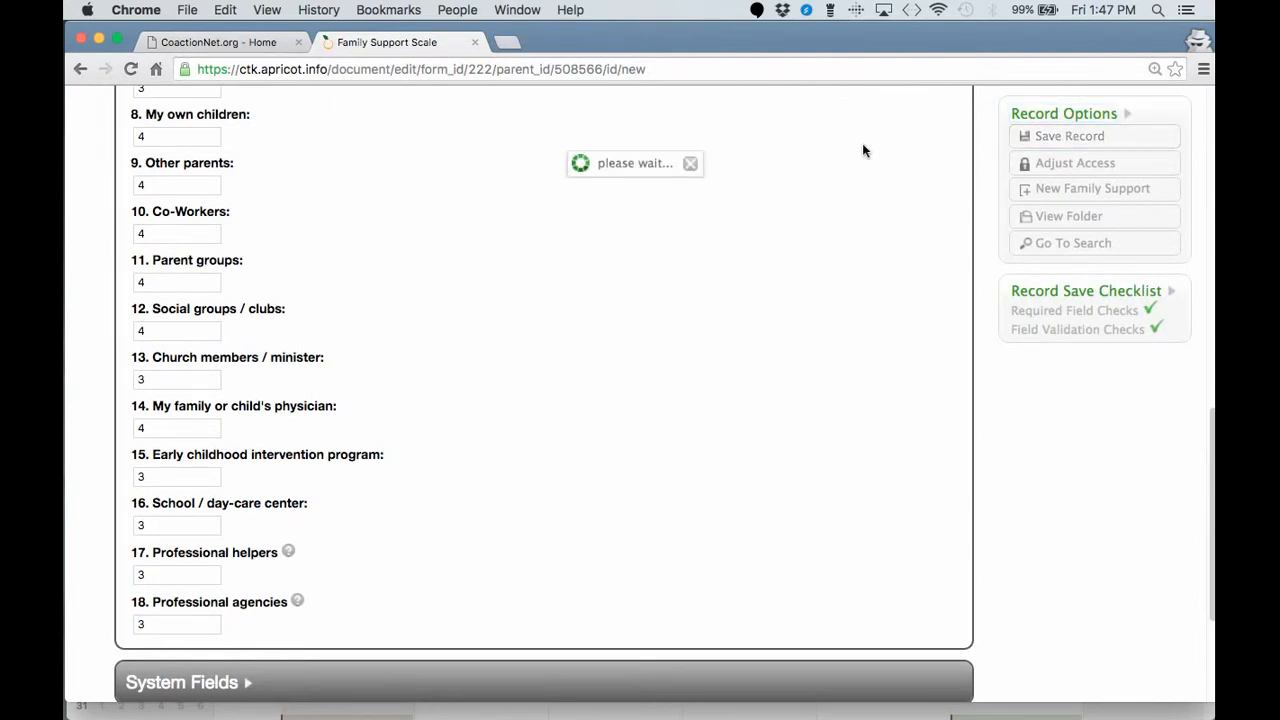
Return to the client's document folder and check the list of Family Support Scale records.
left_click(628, 208)
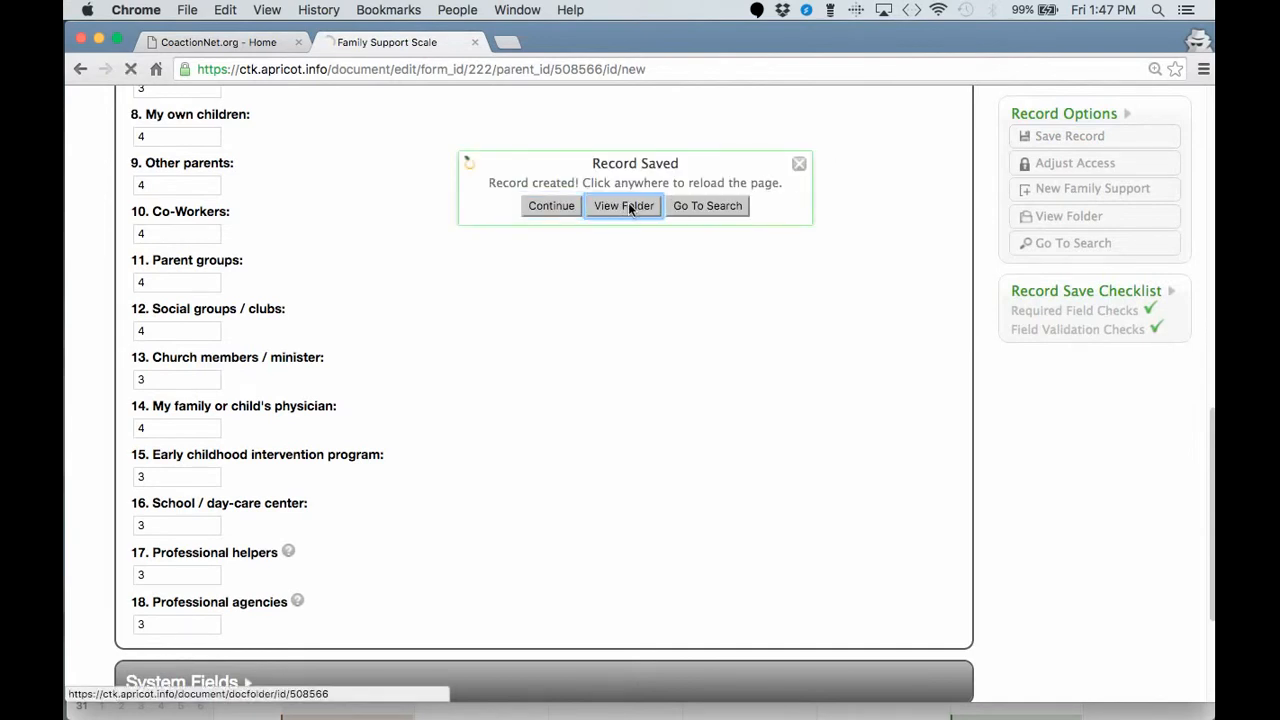
scroll(657, 211, "down", 1)
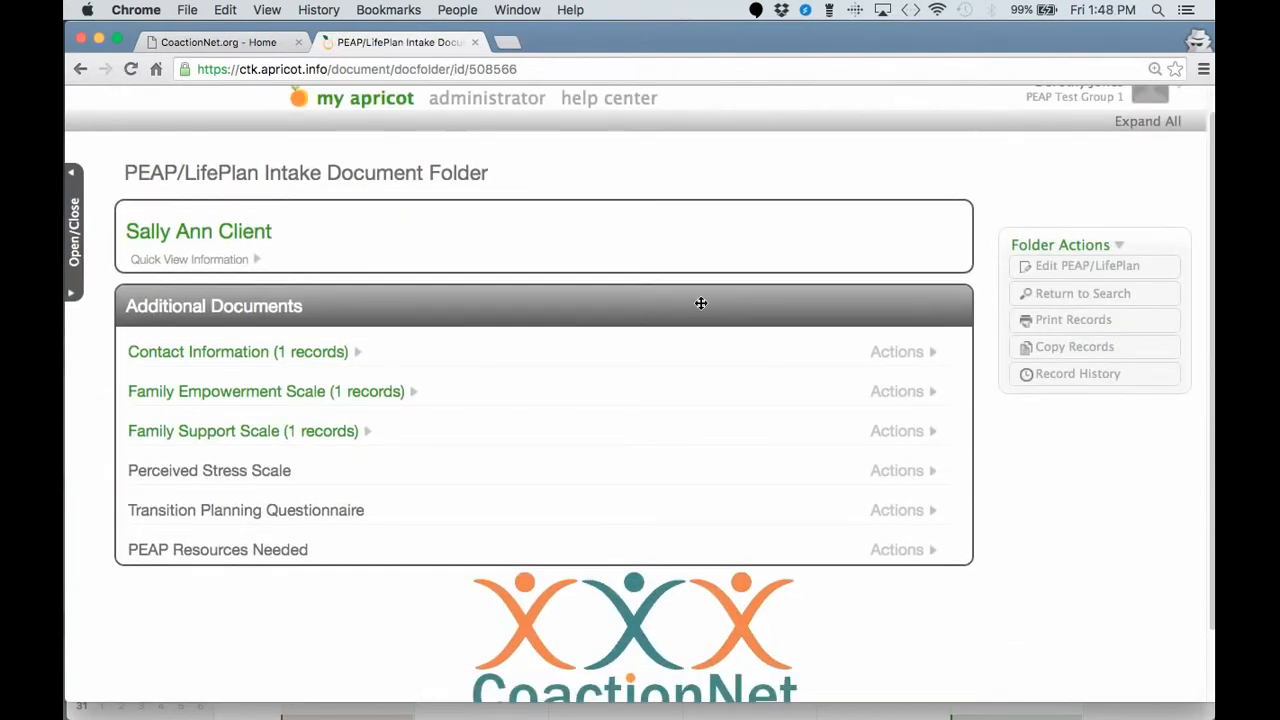
left_click(354, 431)
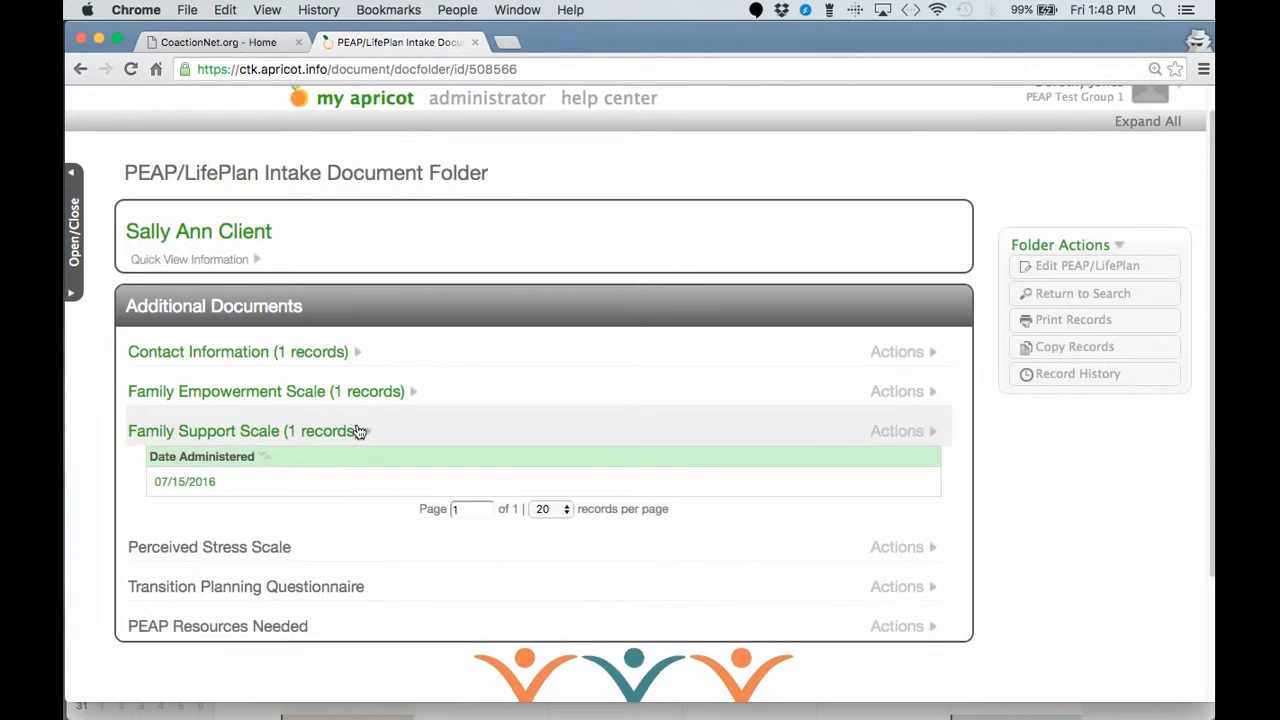
left_click(354, 438)
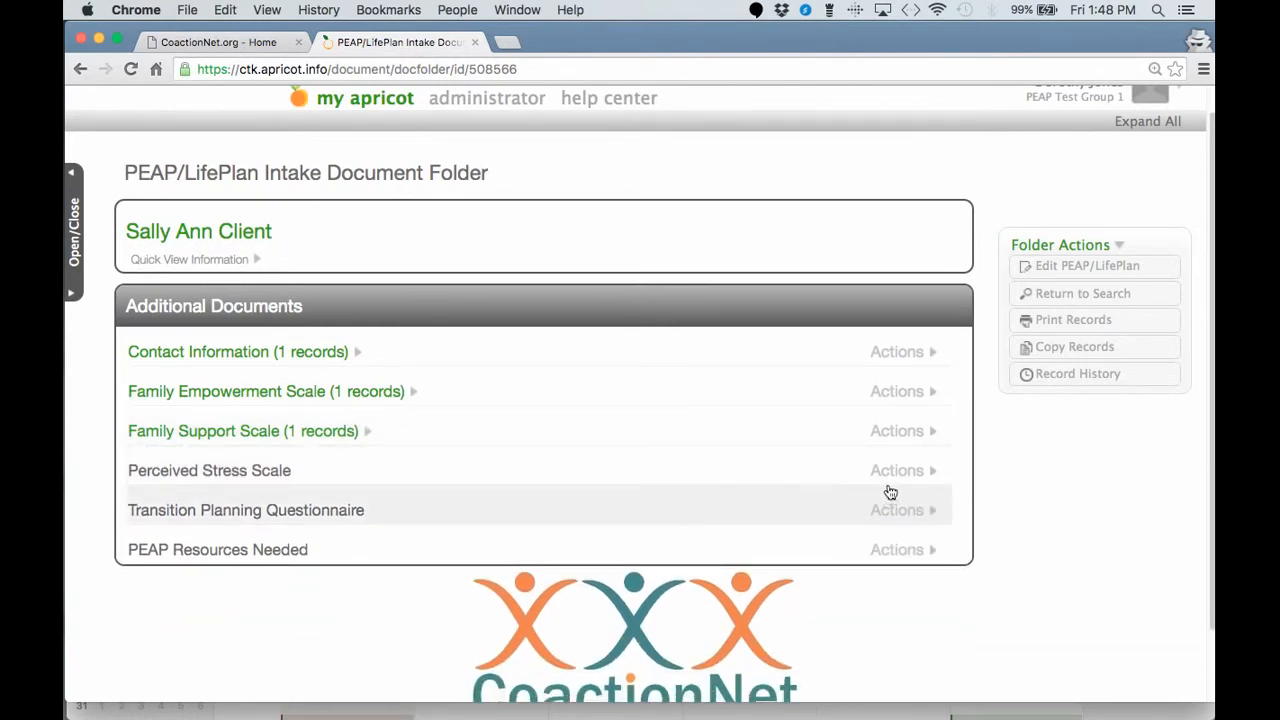
Open a new Perceived Stress Scale form and review its rating key and questions.
mouse_move(904, 474)
left_click(916, 501)
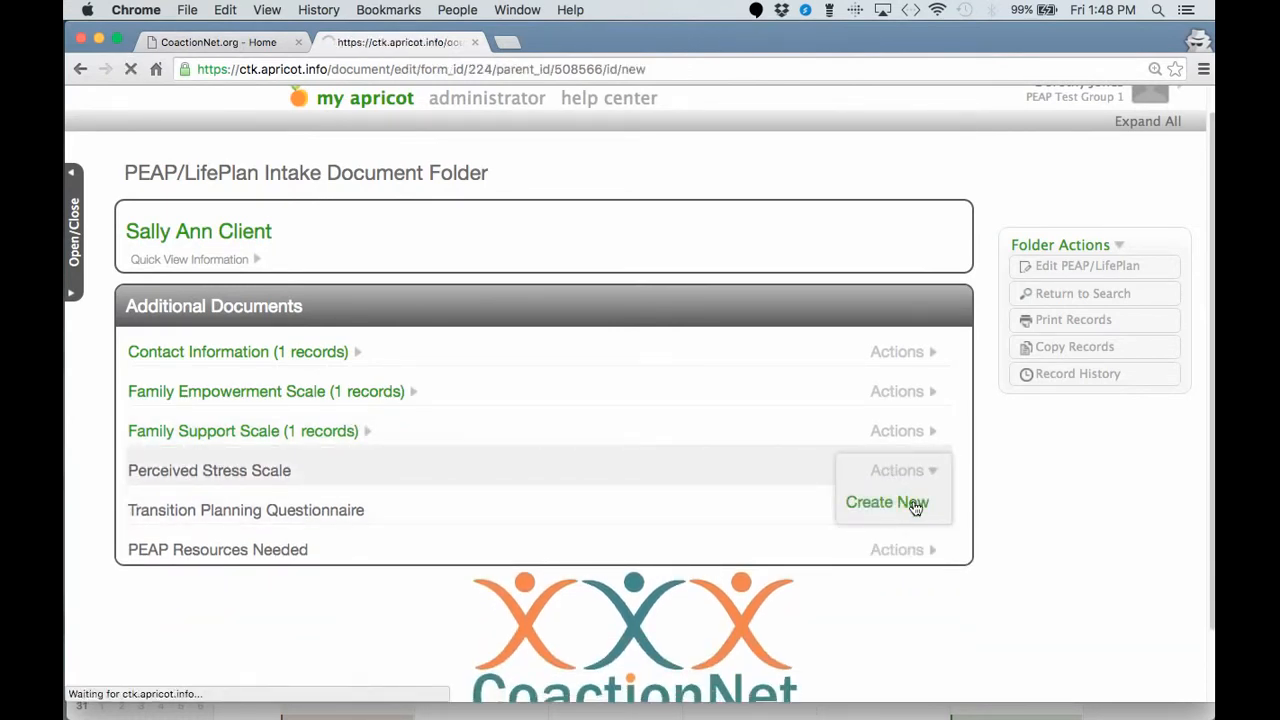
scroll(769, 476, "down", 2)
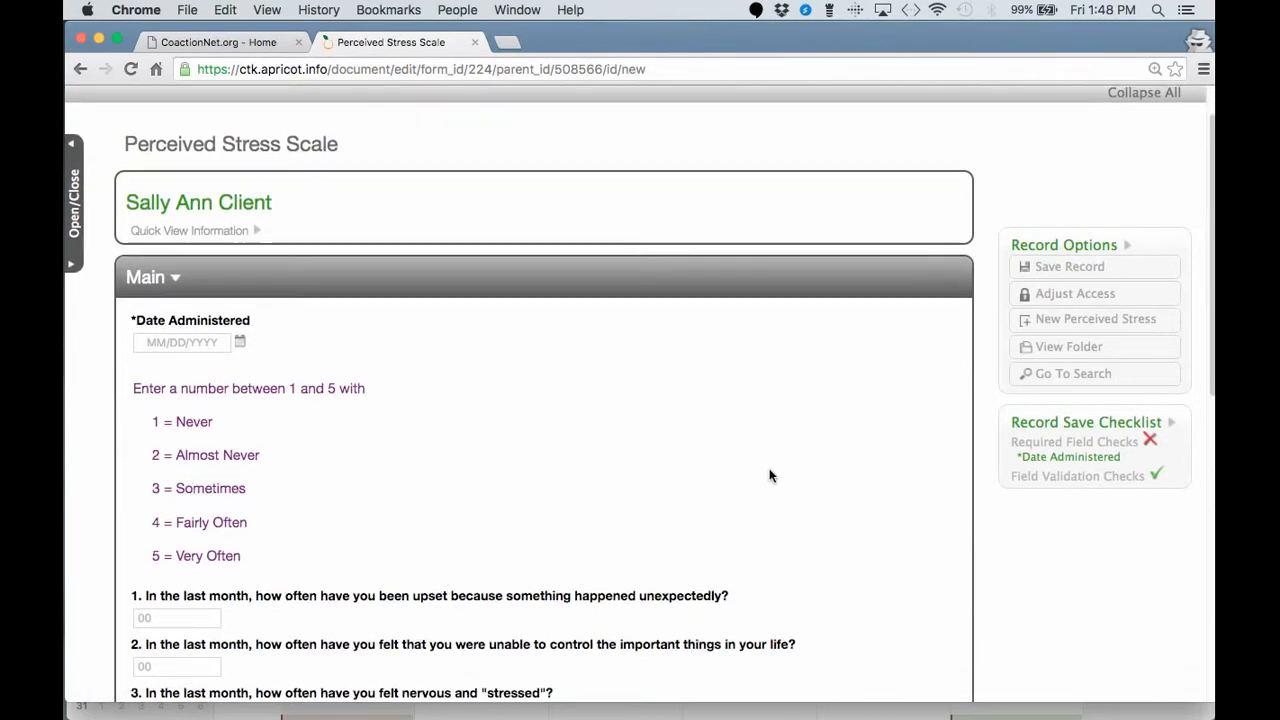
scroll(769, 475, "down", 5)
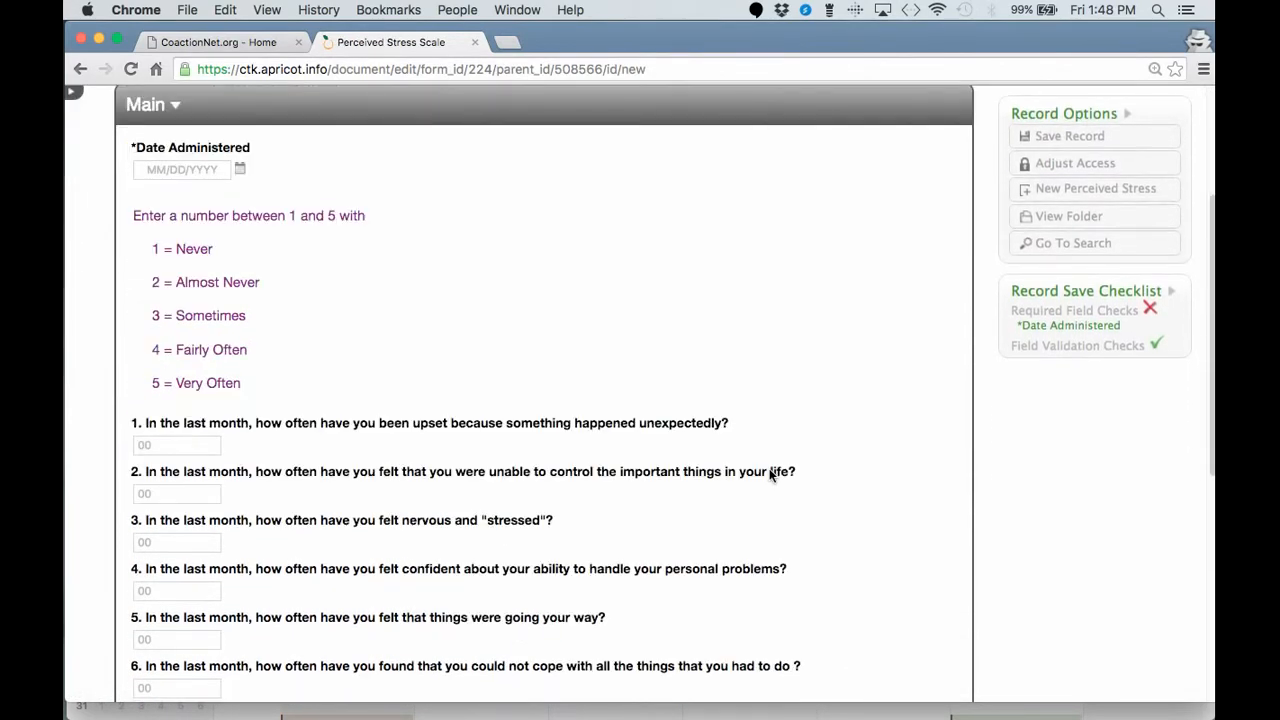
scroll(769, 475, "down", 10)
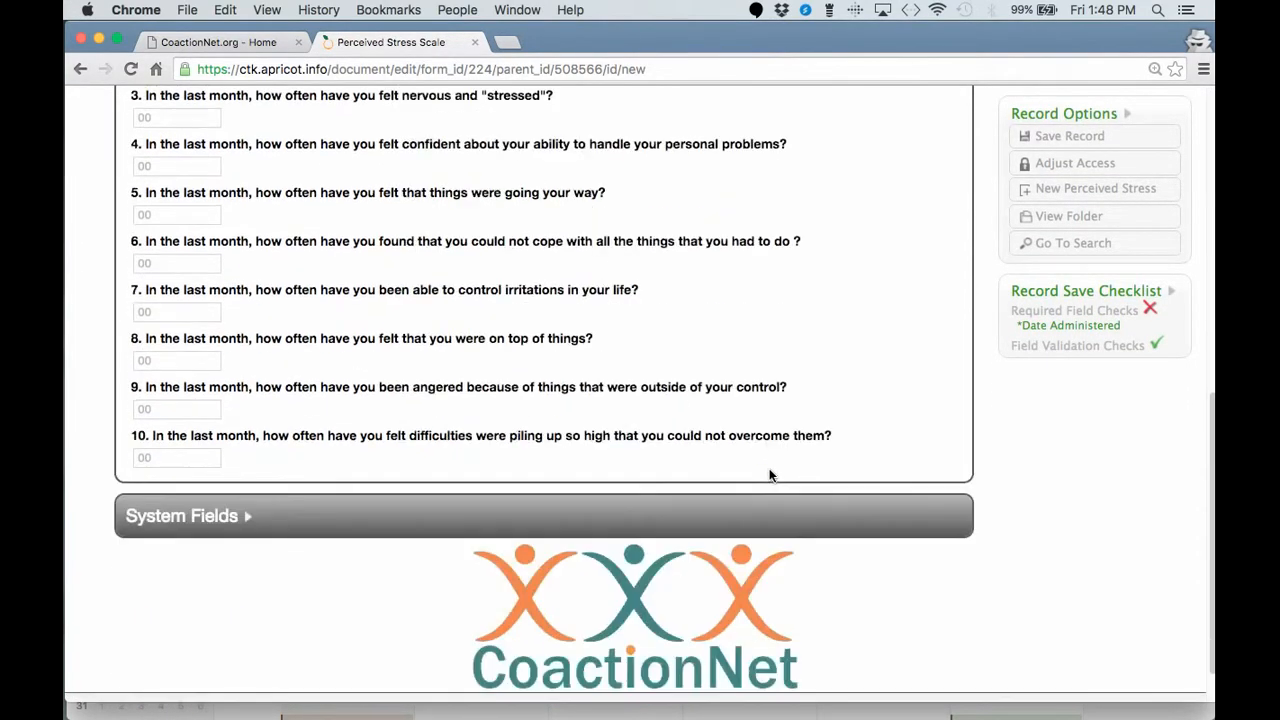
scroll(769, 475, "up", 15)
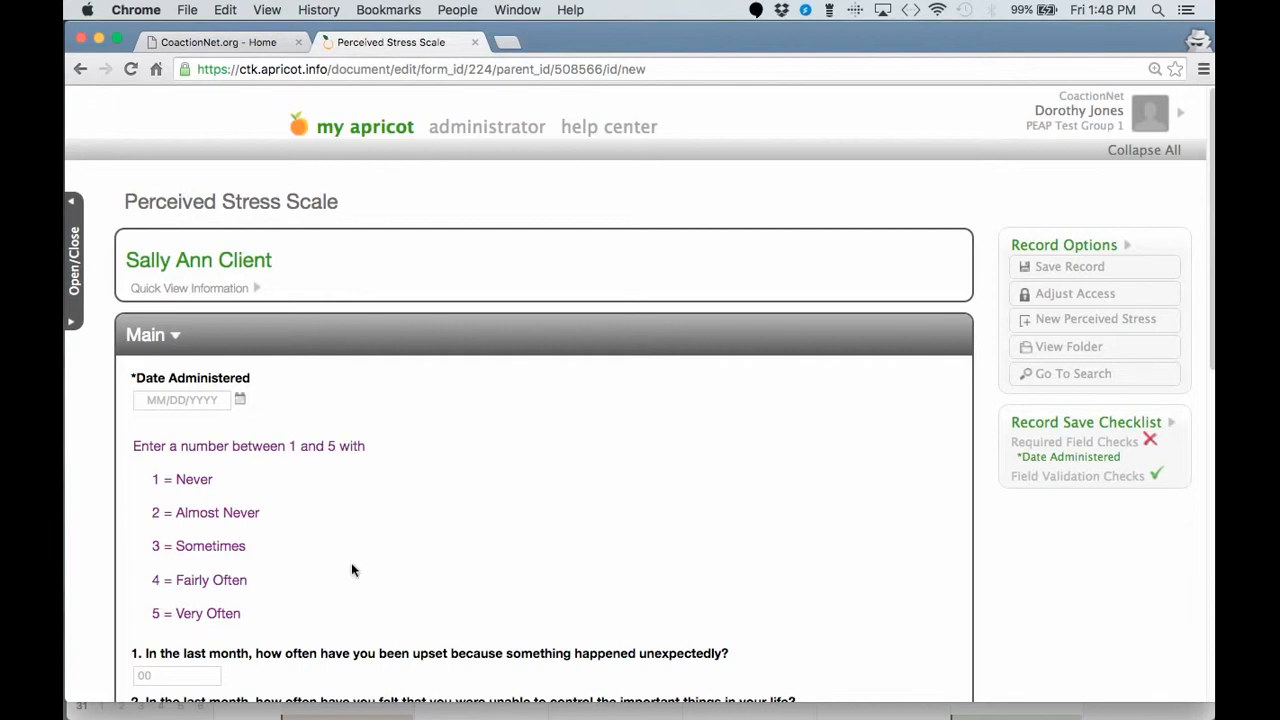
Return to the client's document folder and create a new Transition Planning Questionnaire.
left_click(1030, 347)
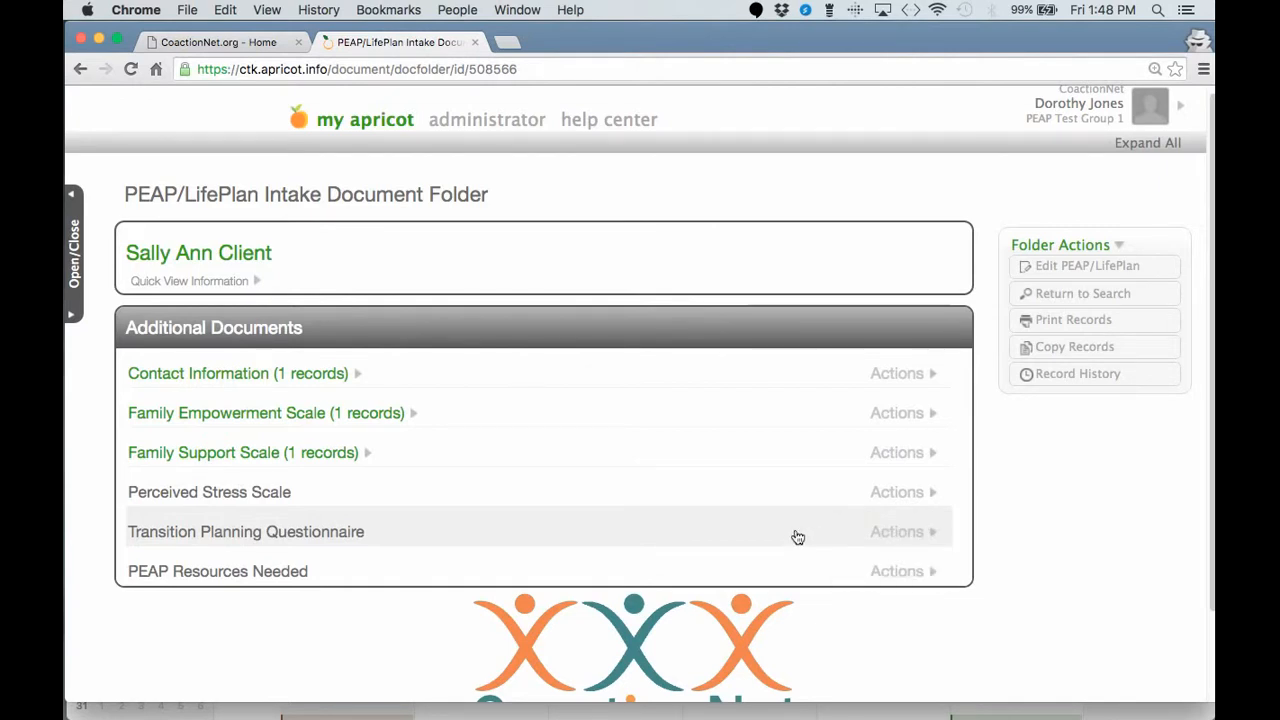
mouse_move(924, 534)
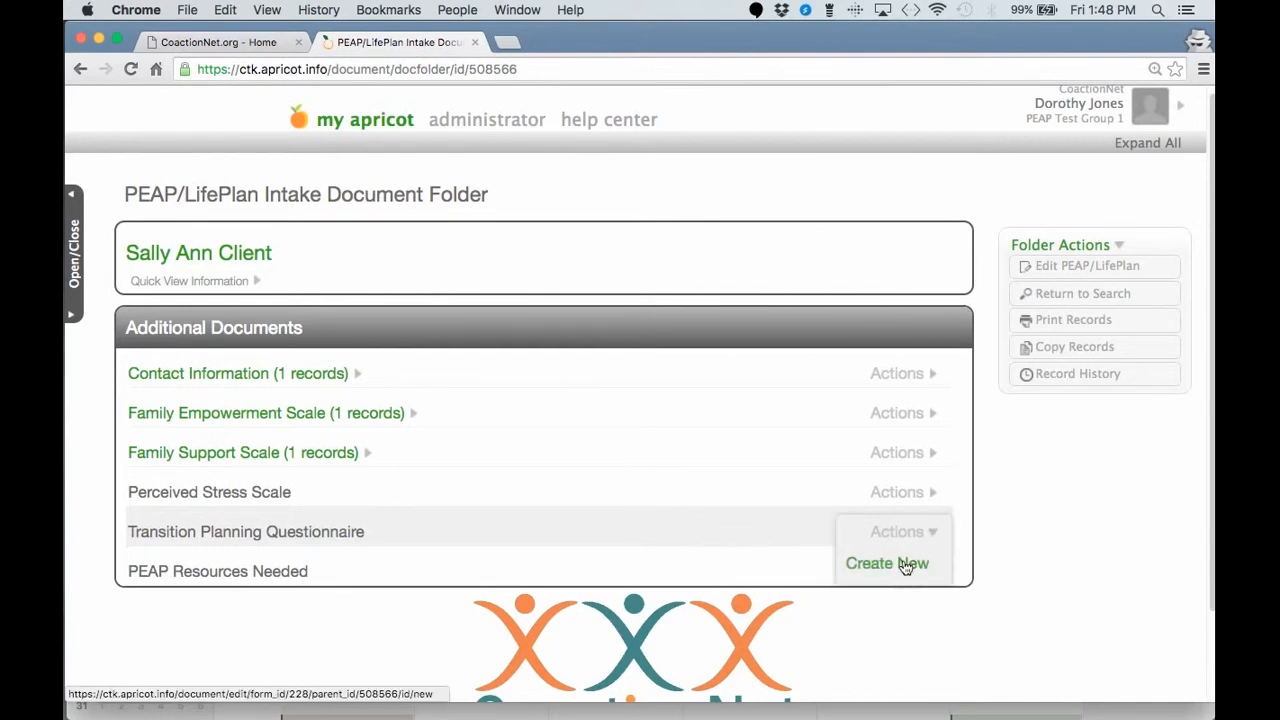
left_click(905, 566)
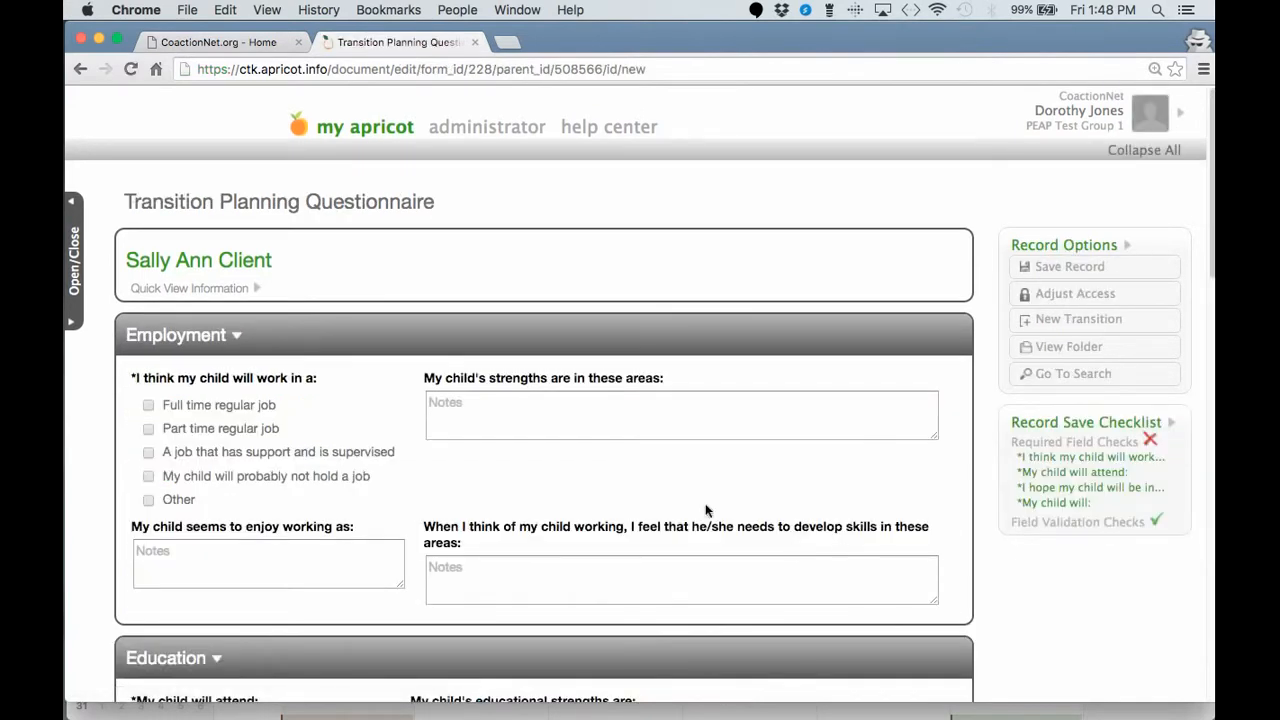
Try marking "A job that has support and is supervised" as the child's expected employment, and clear it again.
scroll(675, 485, "down", 1)
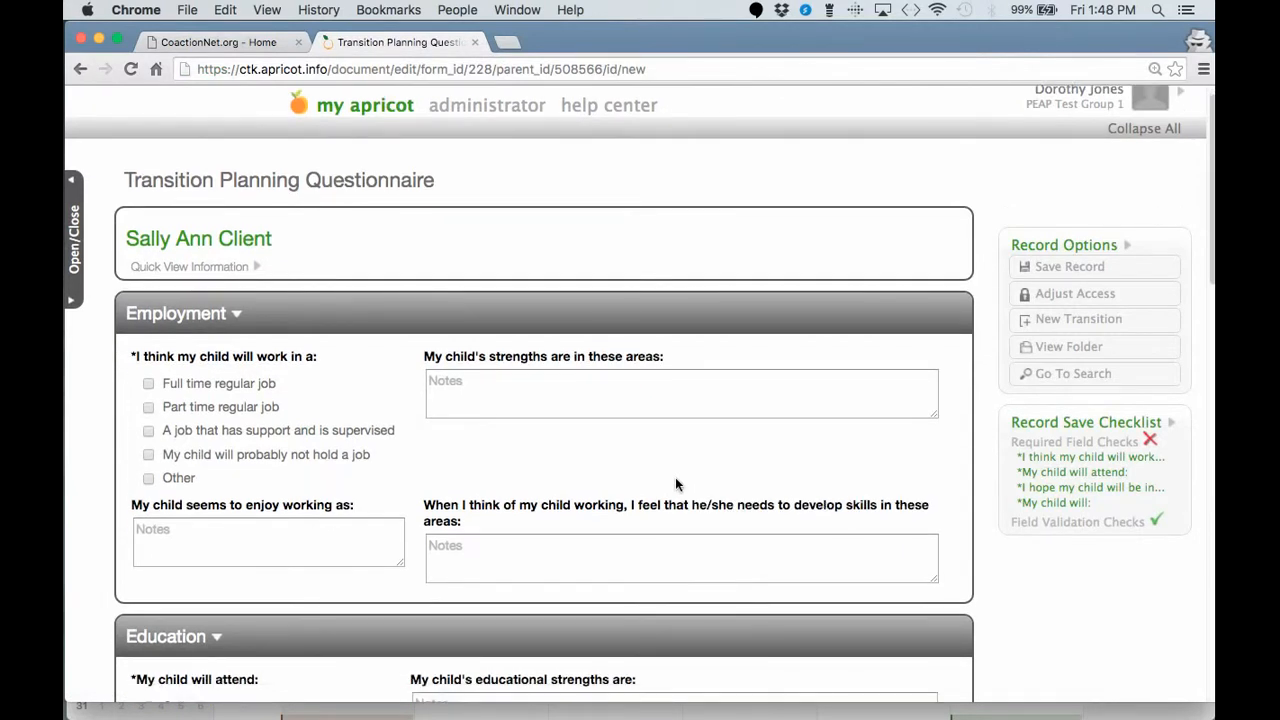
scroll(676, 481, "down", 2)
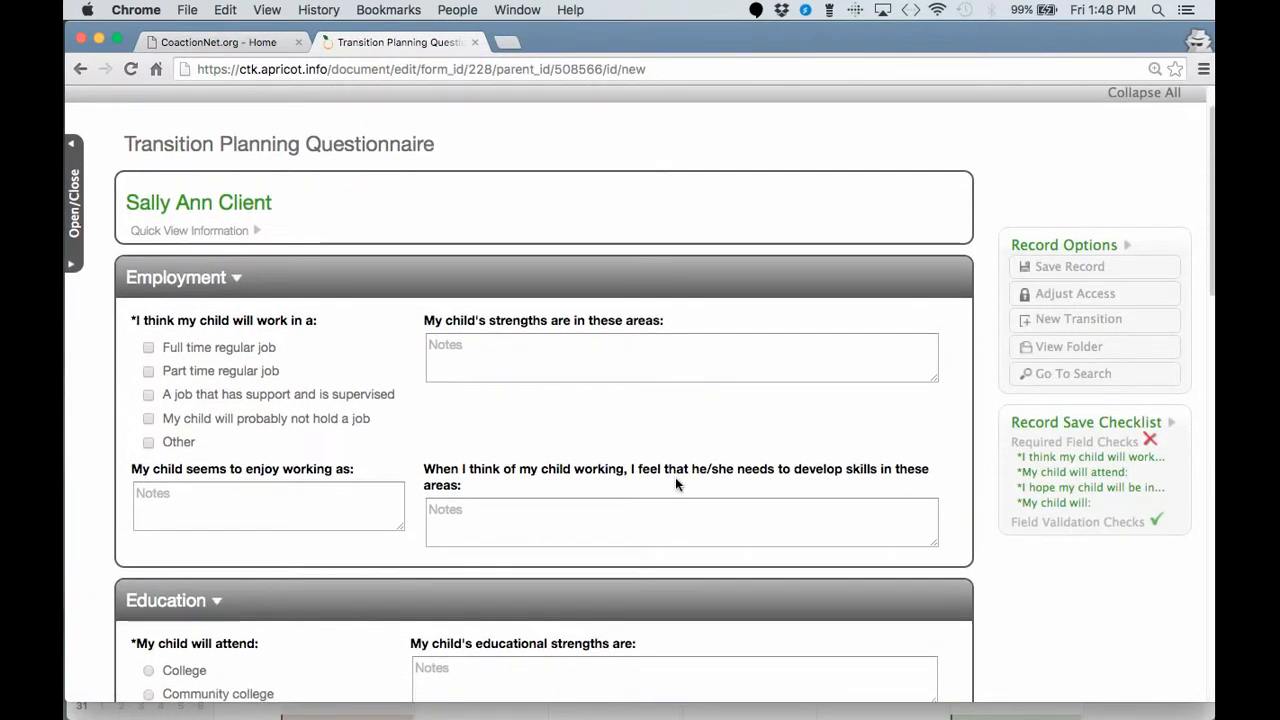
scroll(675, 484, "down", 3)
scroll(675, 484, "down", 4)
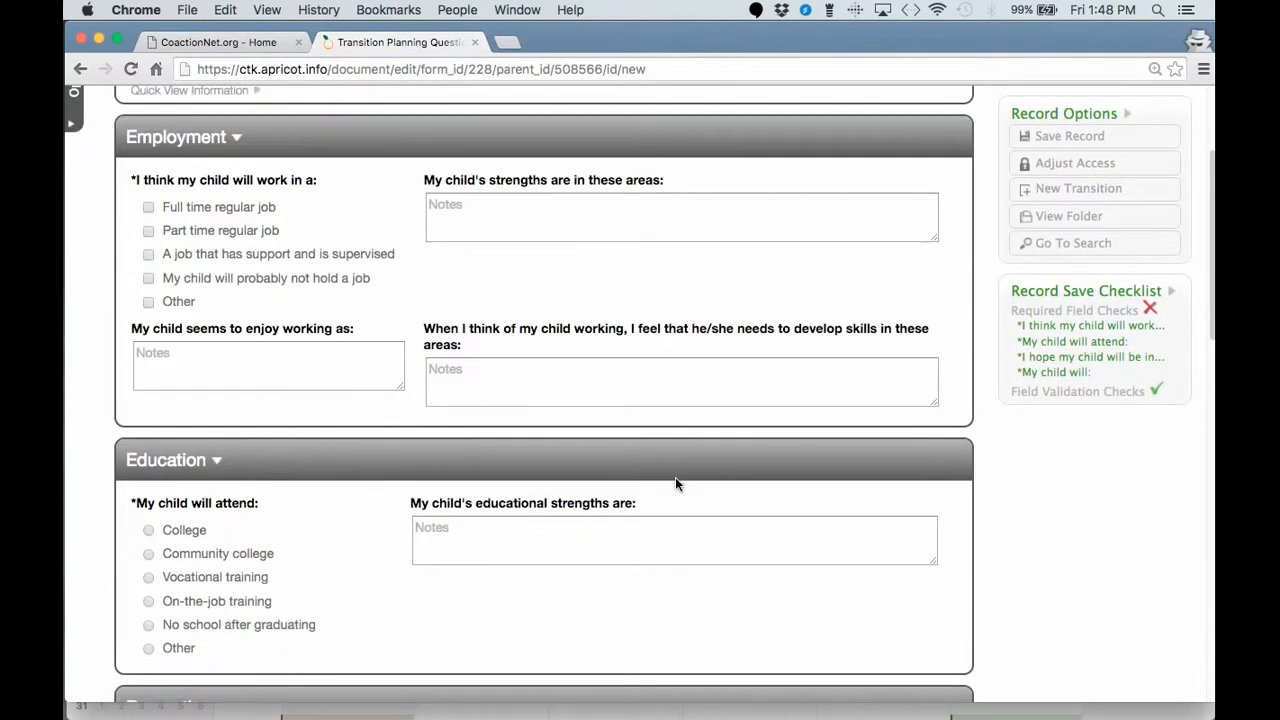
scroll(675, 484, "up", 5)
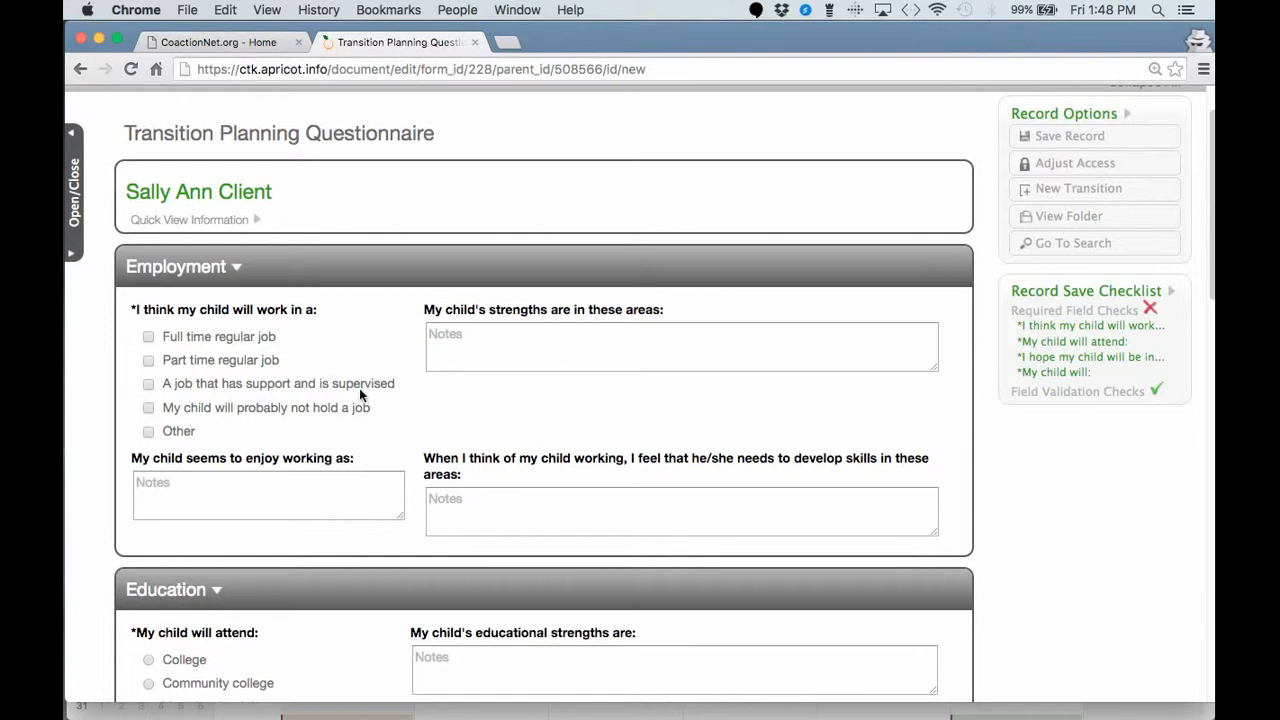
left_click(149, 385)
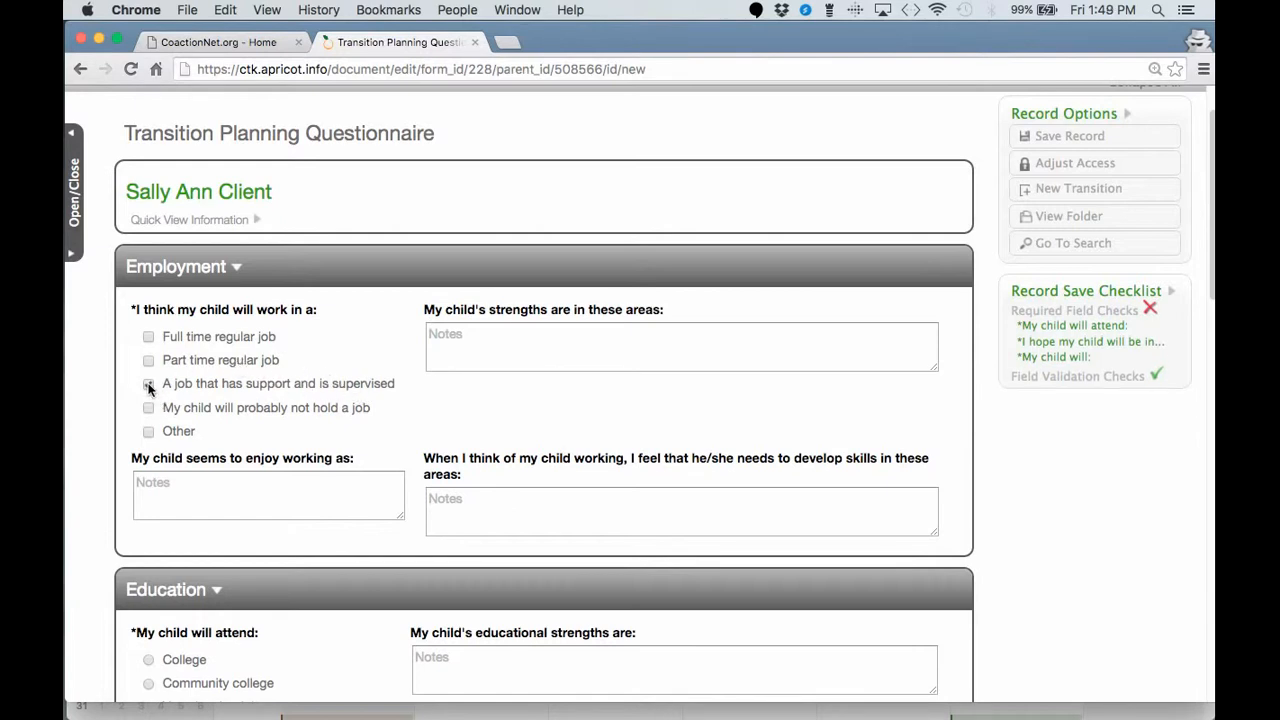
left_click(526, 354)
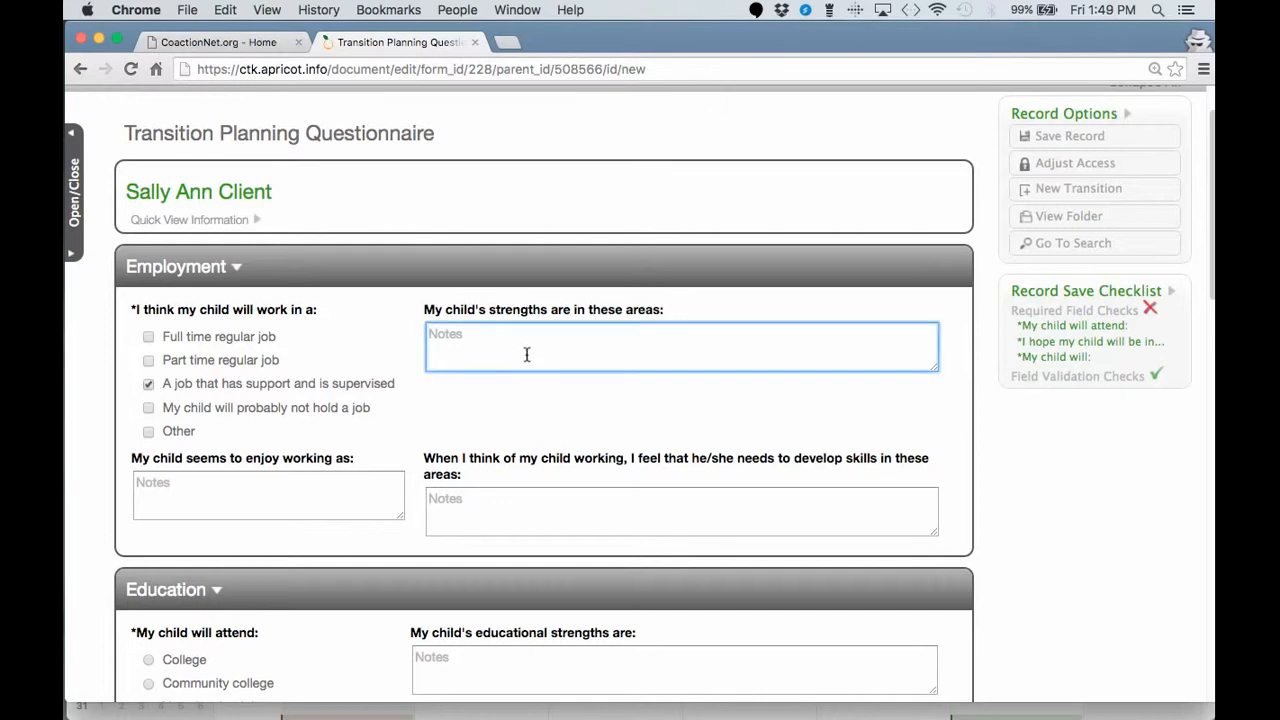
left_click(145, 385)
Mark "Part time regular job" as the kind of work expected for the child.
left_click(148, 361)
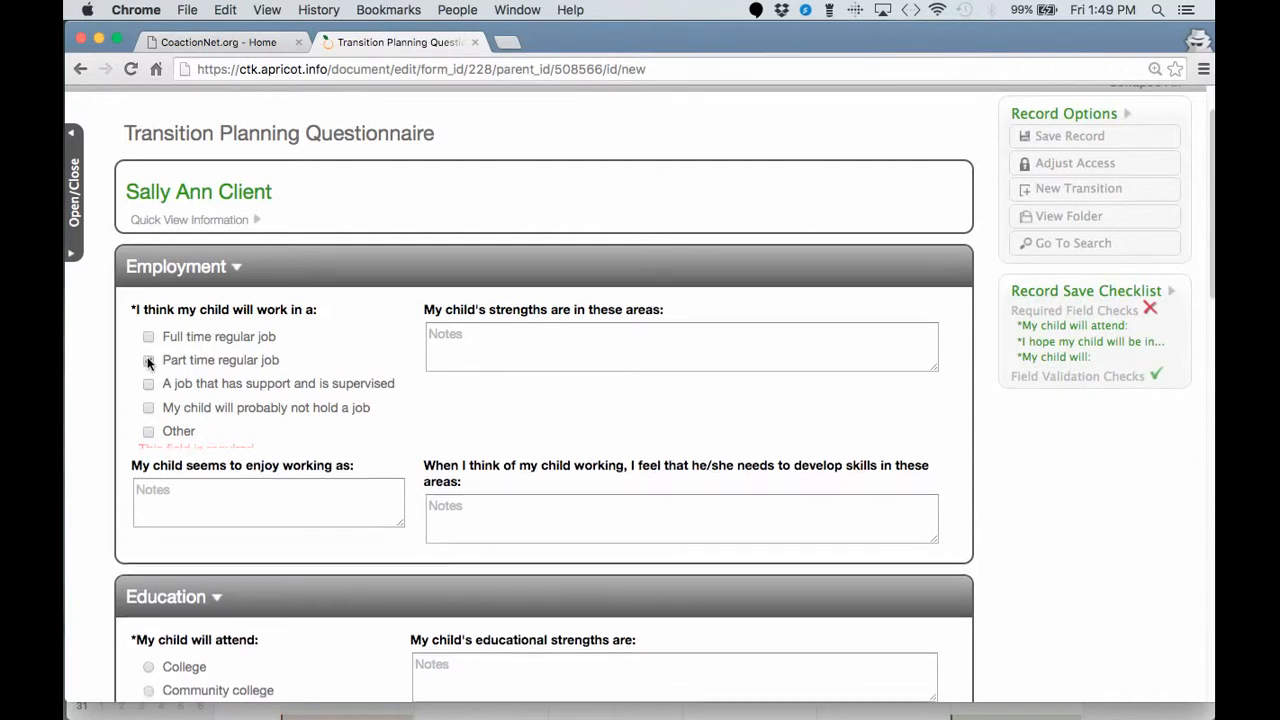
left_click(148, 361)
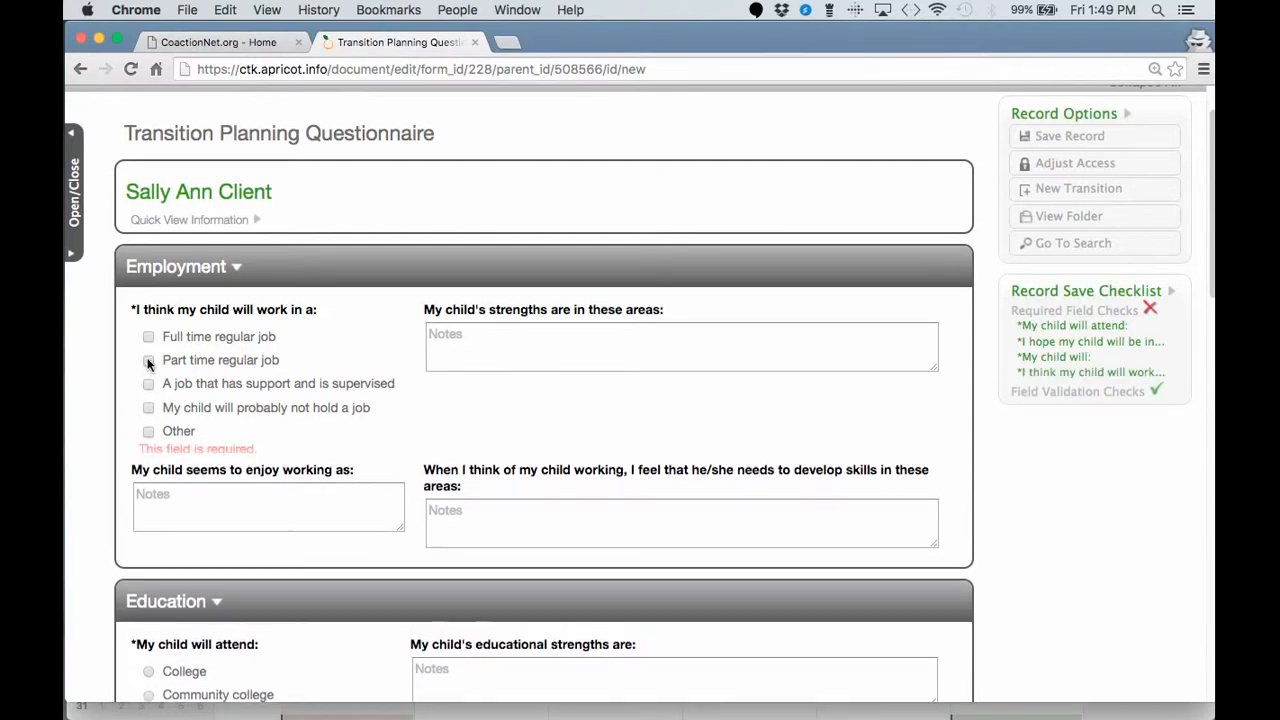
left_click(148, 361)
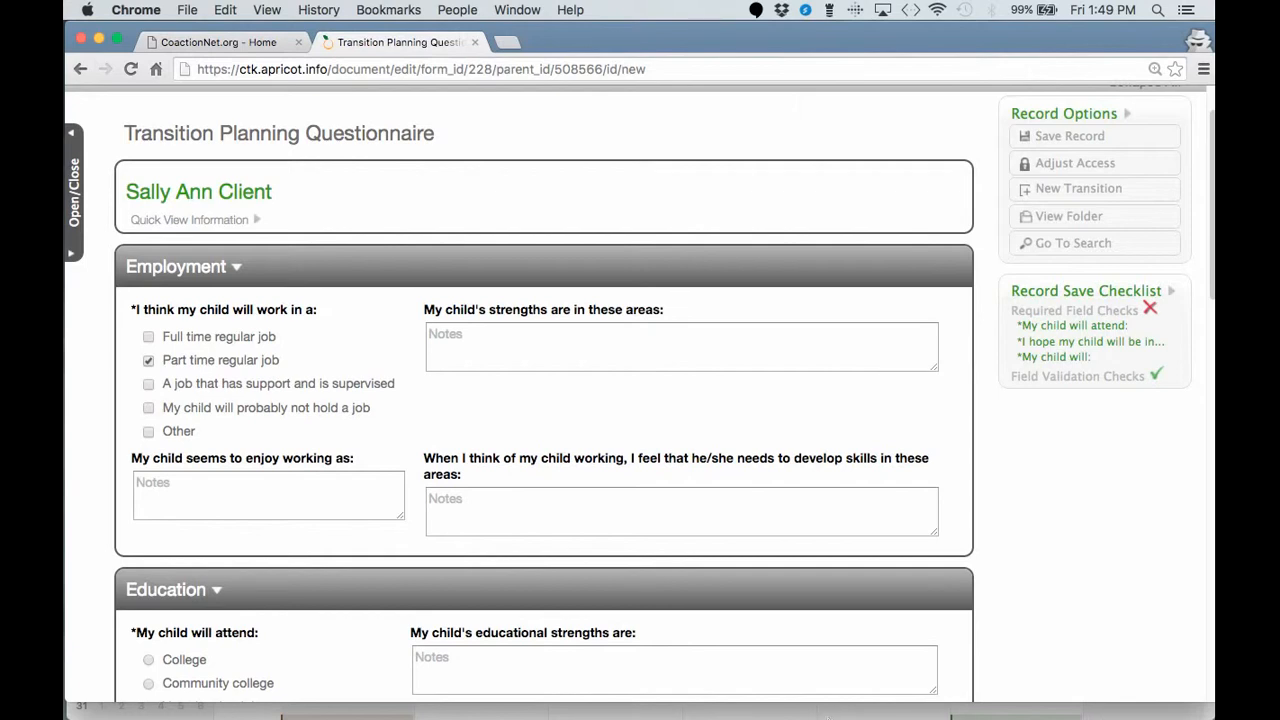
Enter "patient and kind" as the child's strengths in the Employment section.
key("Tab")
key("Tab")
left_click(491, 353)
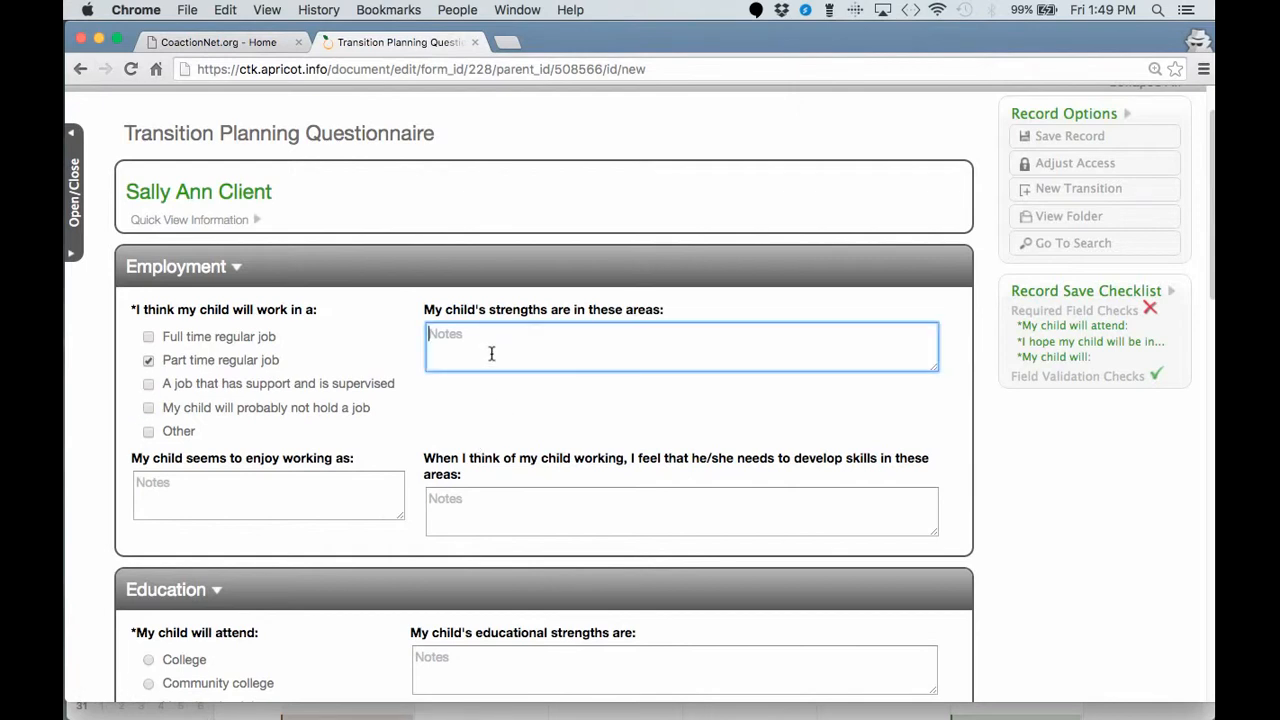
type("patienc")
key("BackSpace")
key("BackSpace")
type("t and kind")
key("Tab")
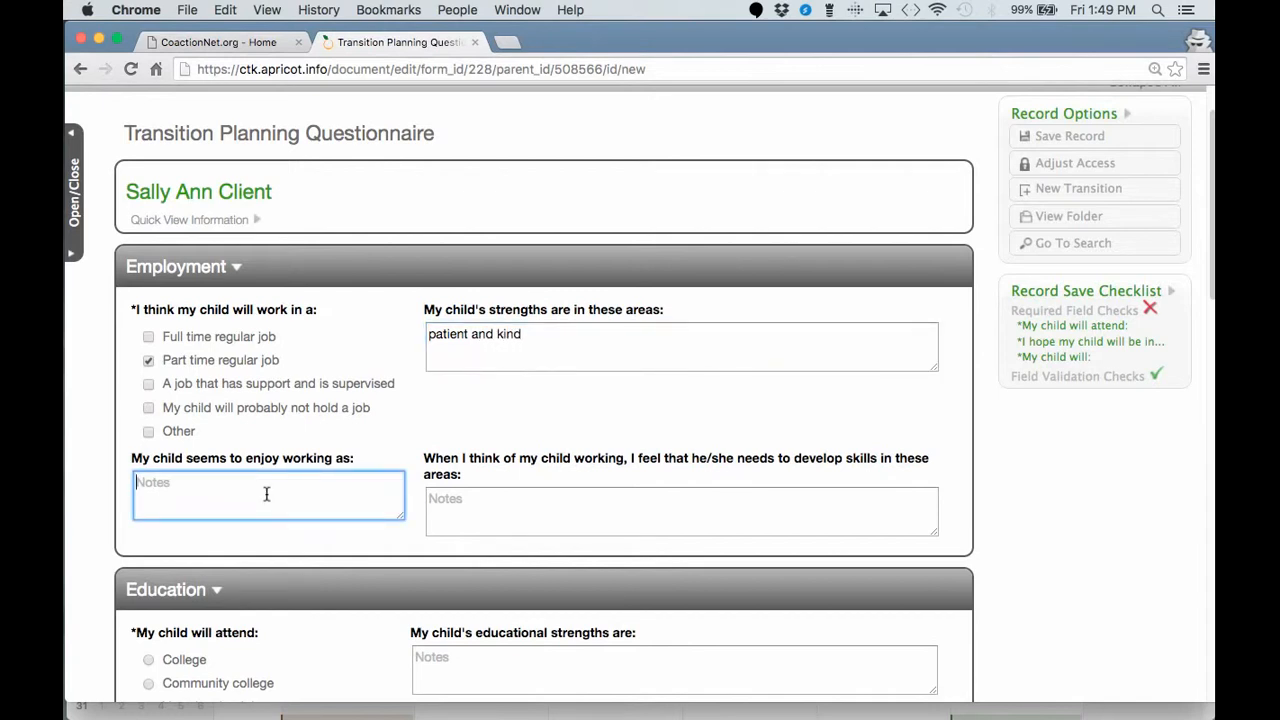
Slightly enlarge the notes box for "My child seems to enjoy working as" in the Employment section.
scroll(266, 494, "down", 1)
scroll(266, 494, "down", 2)
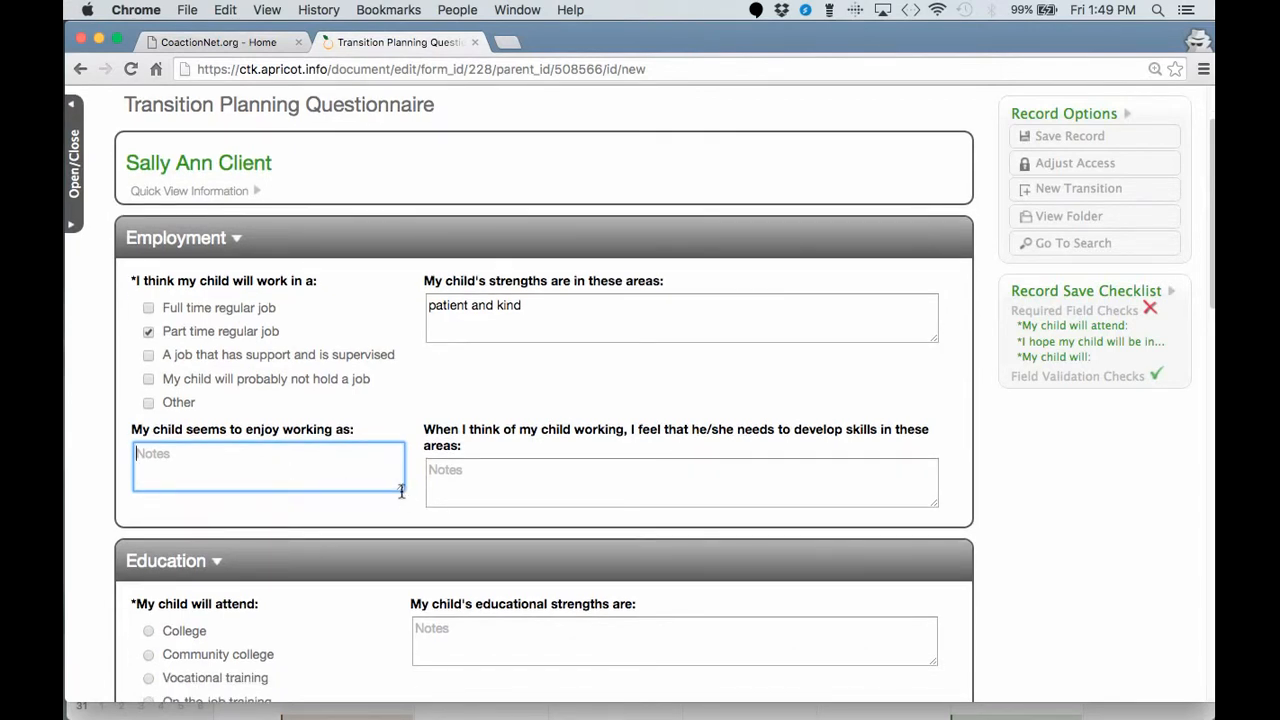
mouse_move(400, 494)
left_mouse_down()
mouse_move(440, 629)
mouse_move(460, 646)
mouse_move(422, 496)
left_mouse_up()
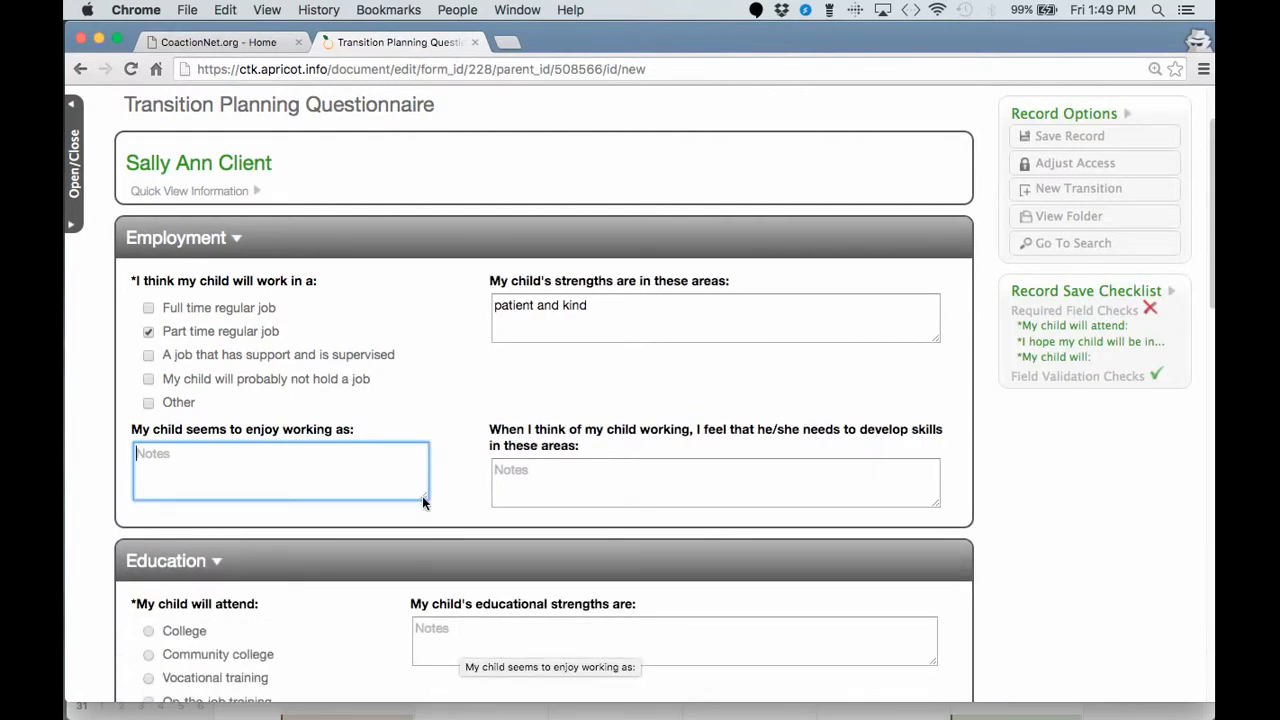
left_click(583, 487)
Choose Vocational training for education, and mark Activities with friends and Organized recreational activities for recreation.
scroll(583, 488, "down", 2)
scroll(583, 488, "down", 5)
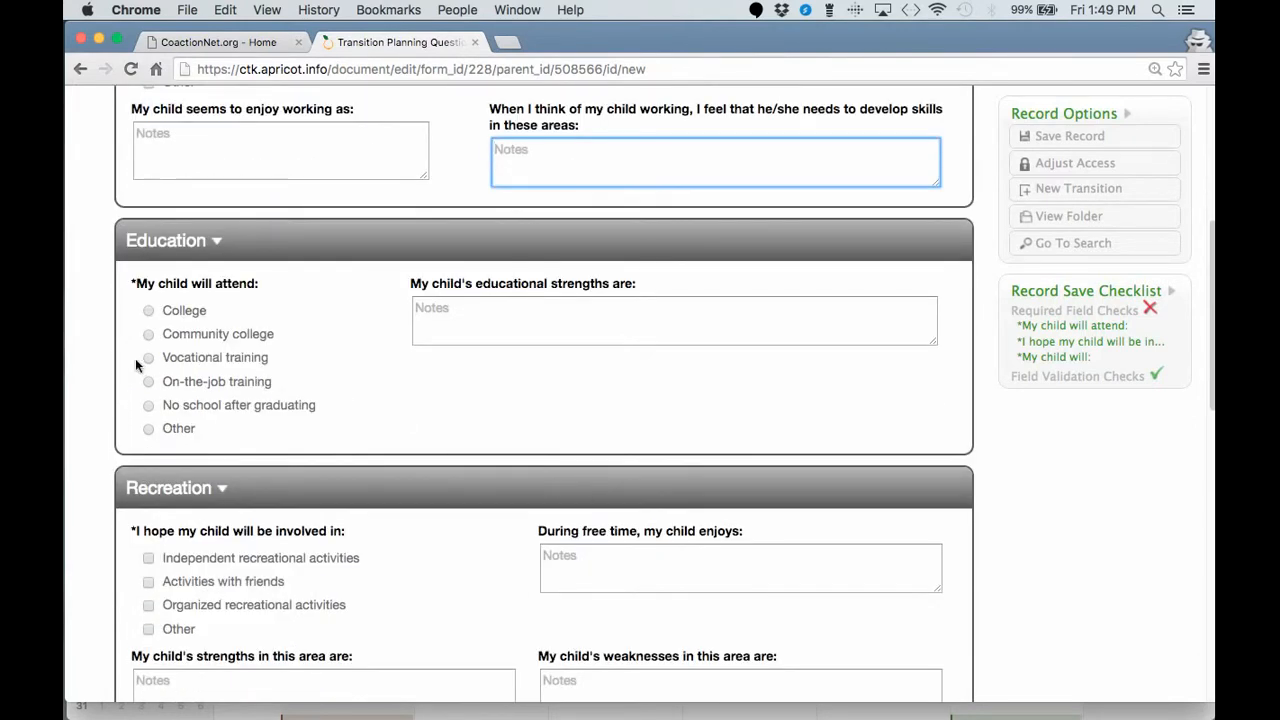
left_click(149, 358)
scroll(320, 415, "down", 1)
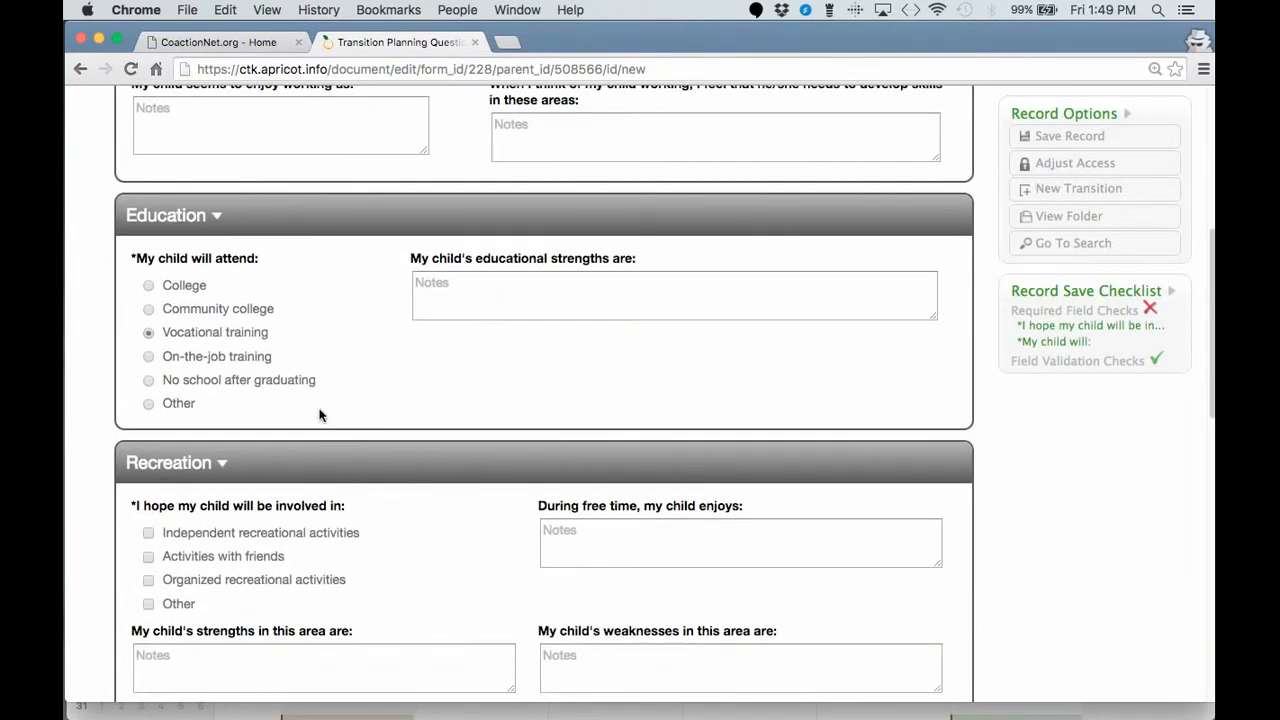
scroll(320, 415, "down", 2)
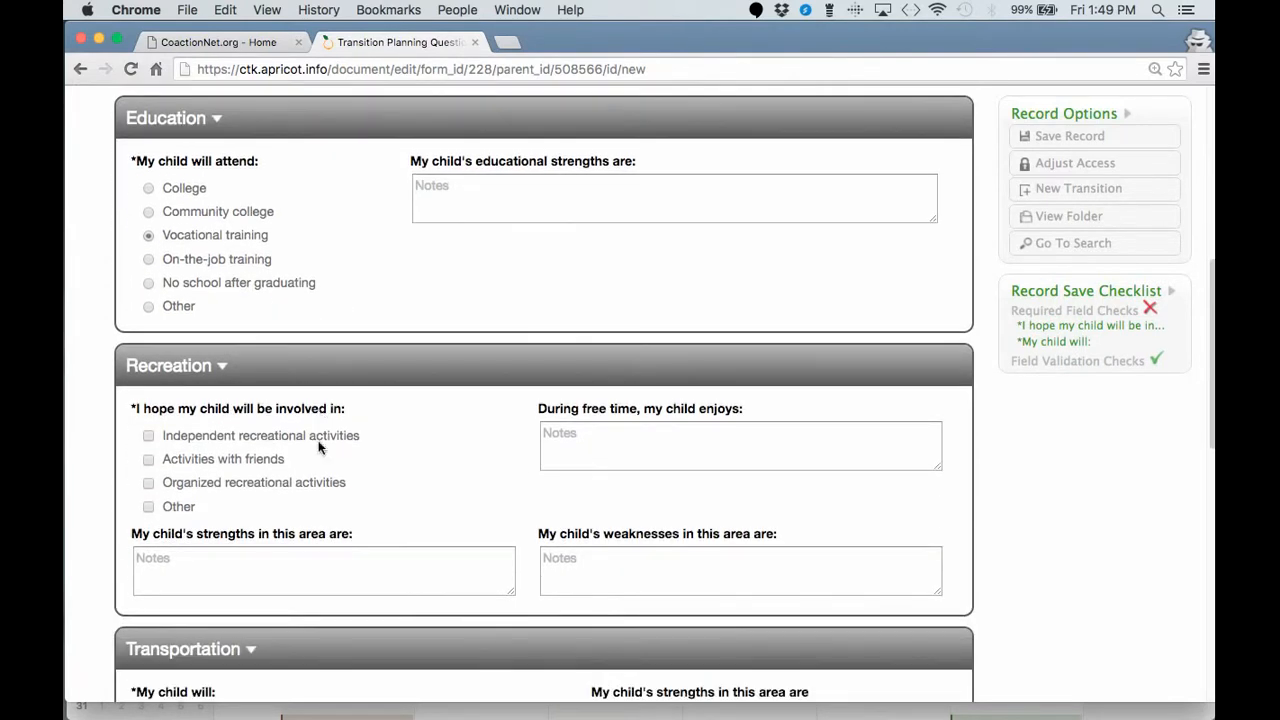
left_click(148, 460)
left_click(148, 483)
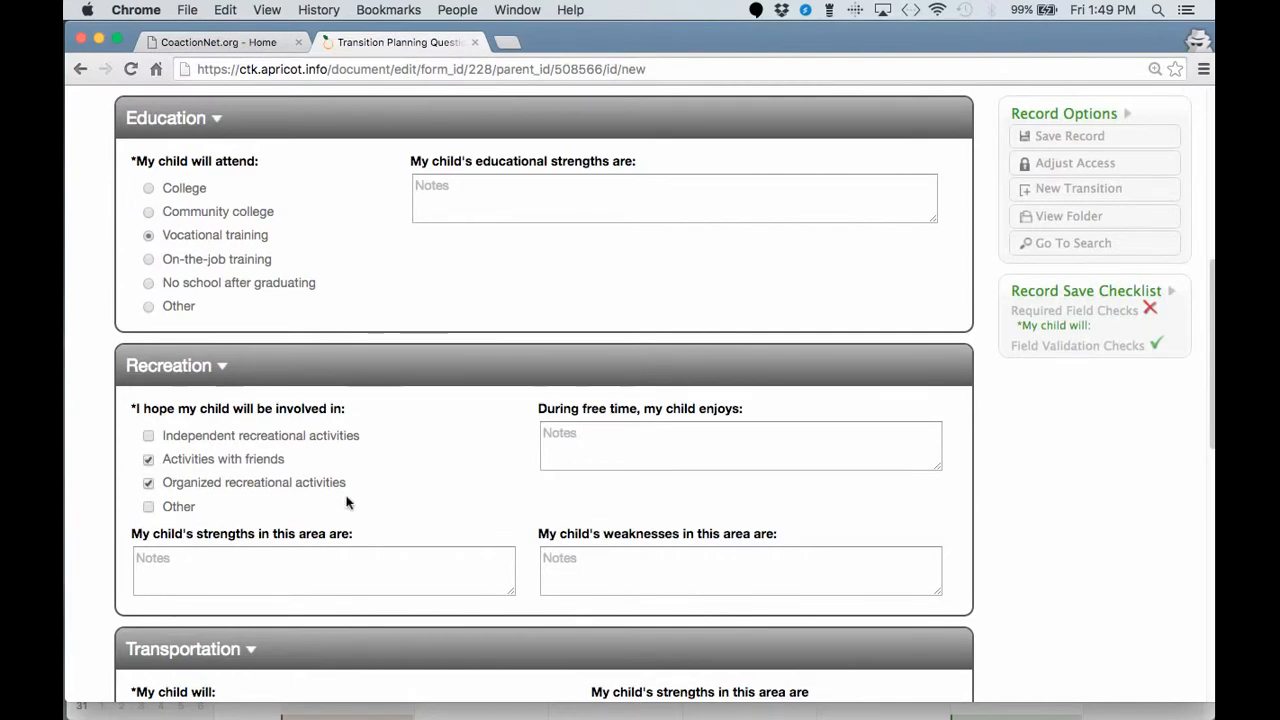
Mark "Walk or ride a bike" as the child's means of transportation.
scroll(443, 500, "down", 5)
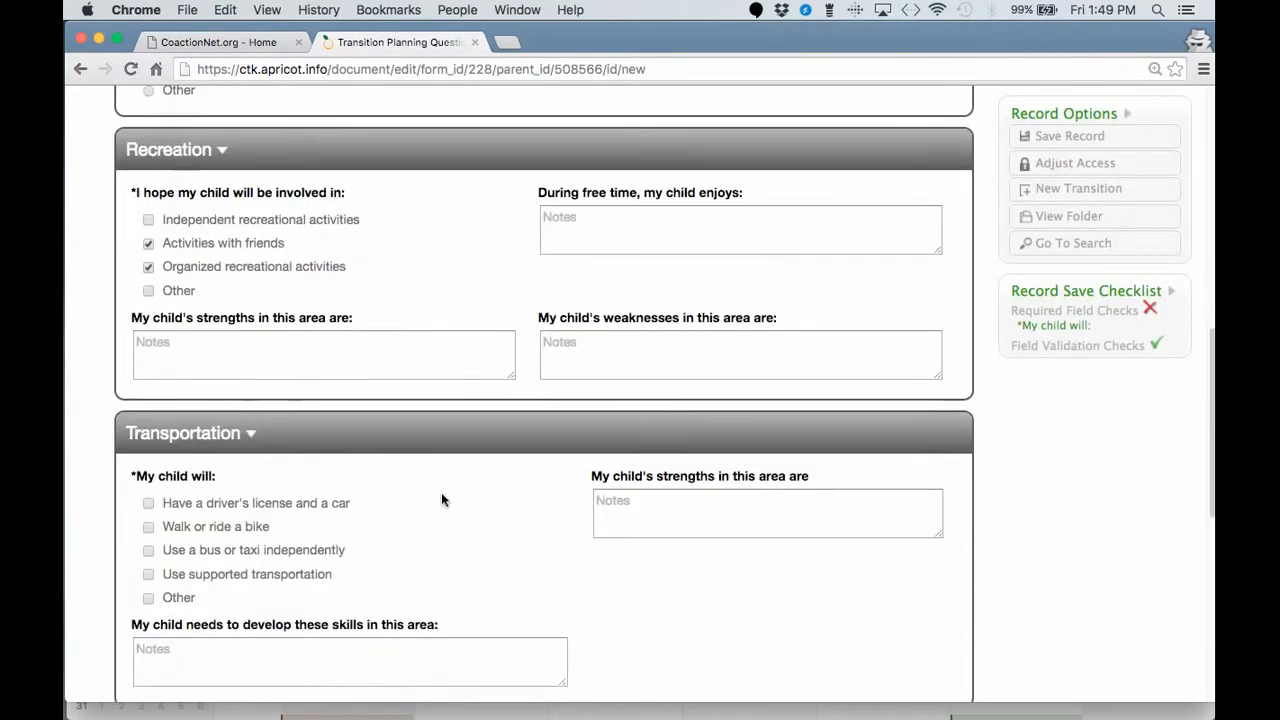
scroll(441, 500, "down", 2)
left_click(152, 462)
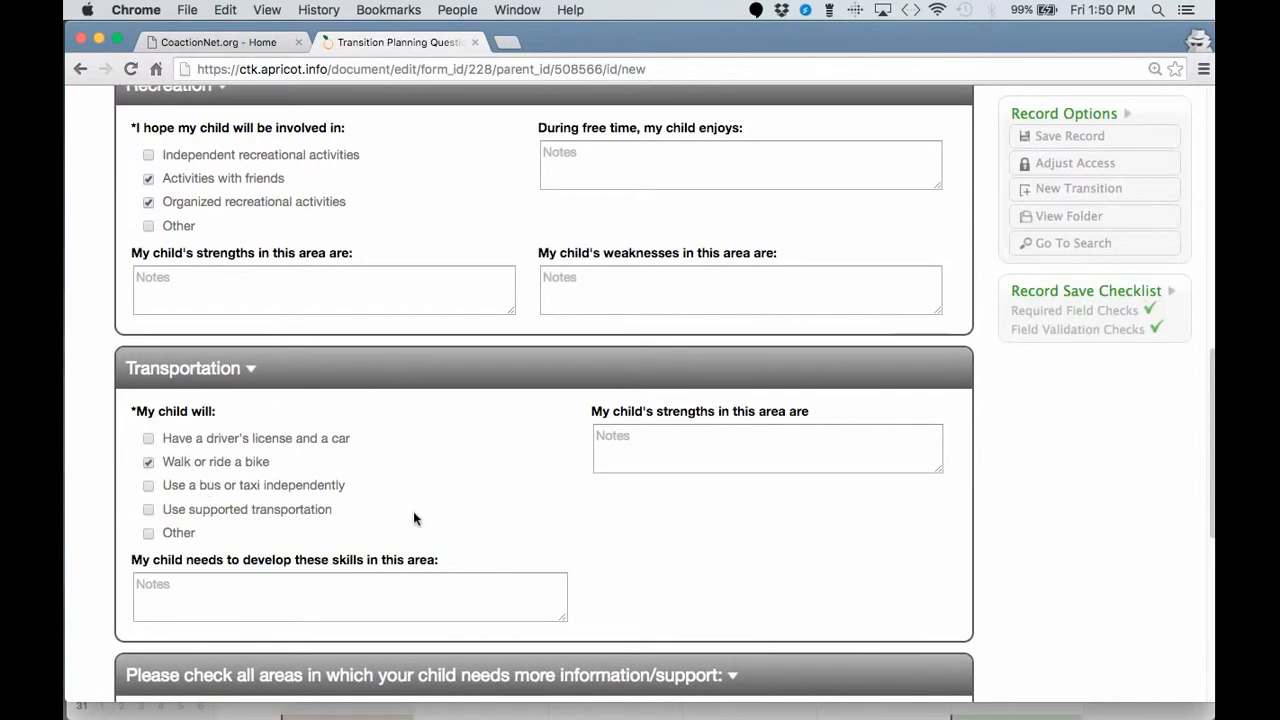
Mark Making friends, Getting along with family, Communicating needs appropriately, Hygiene and Mobility/transportation as areas where the child needs more information/support.
scroll(414, 518, "down", 7)
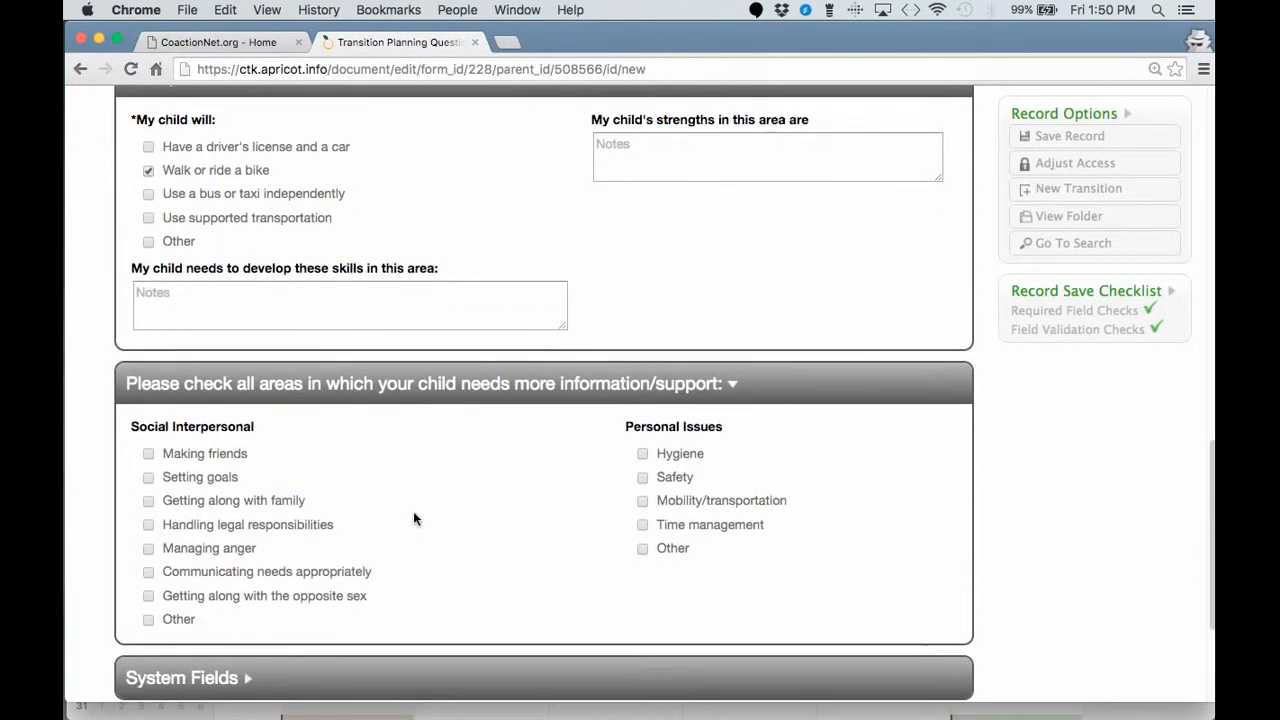
scroll(414, 518, "down", 1)
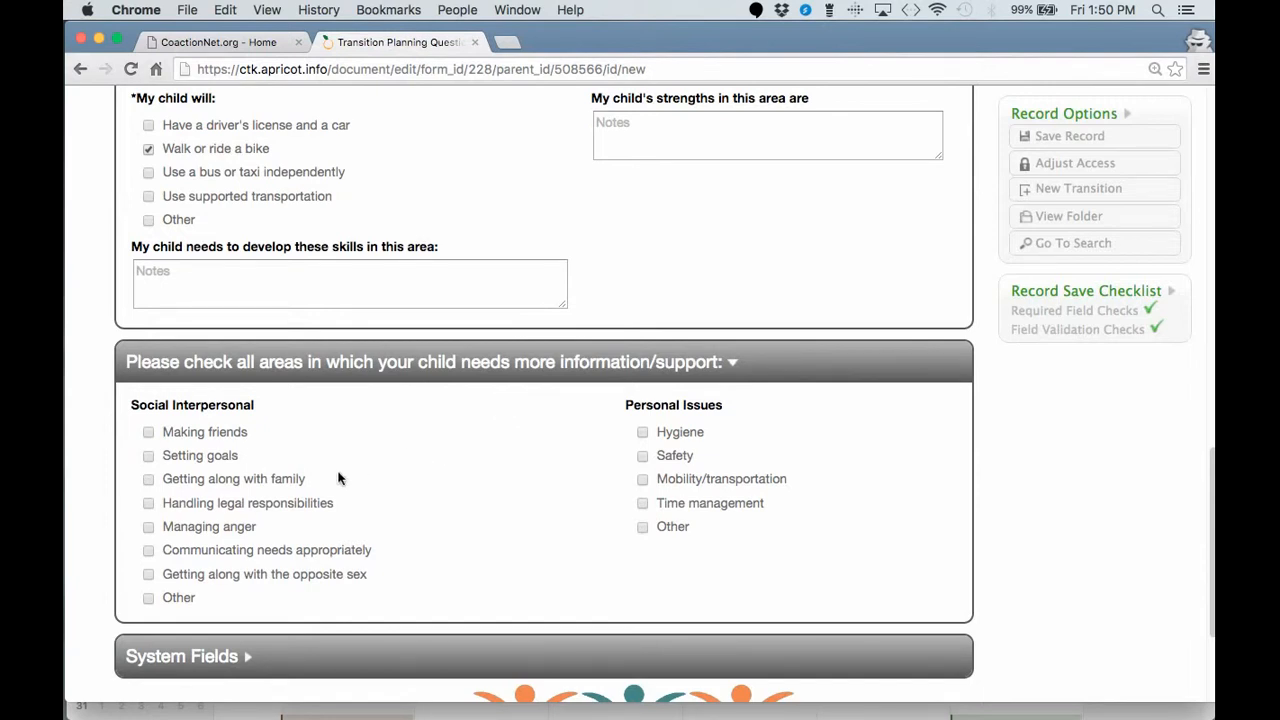
left_click(147, 431)
left_click(148, 551)
left_click(643, 480)
Save the Transition Planning Questionnaire record and return to the client's document folder.
left_click(1052, 141)
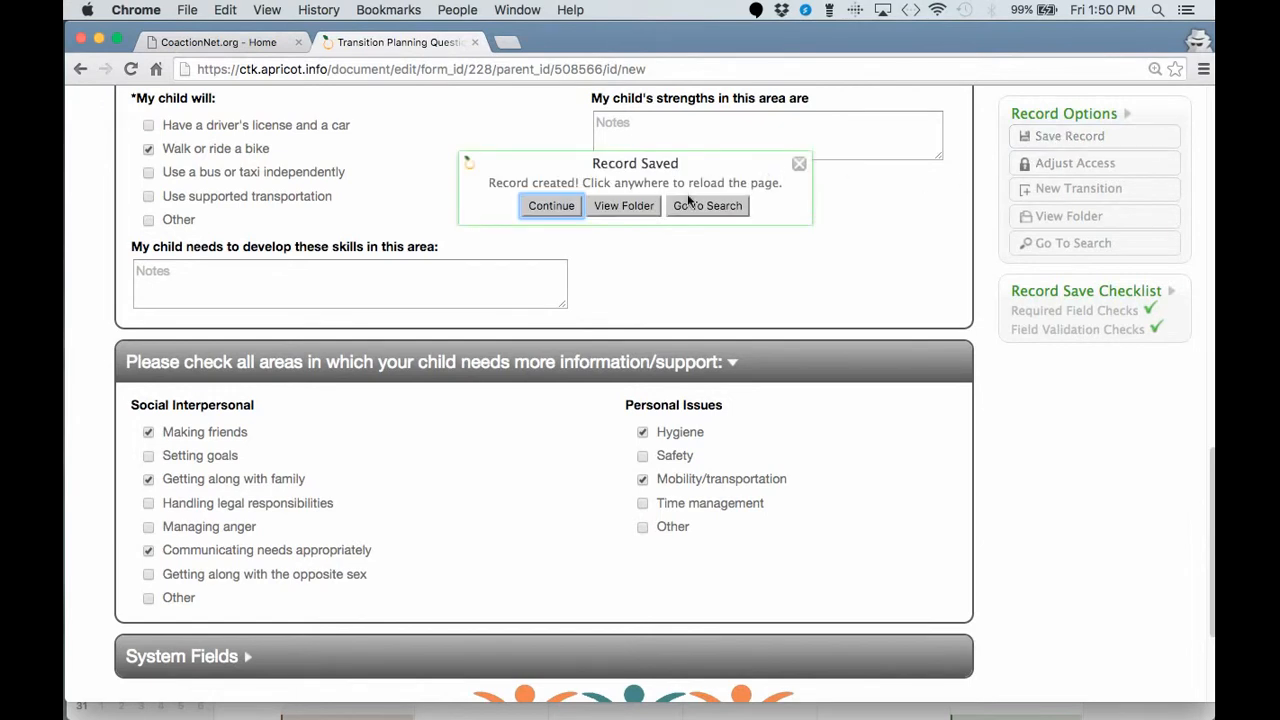
left_click(618, 205)
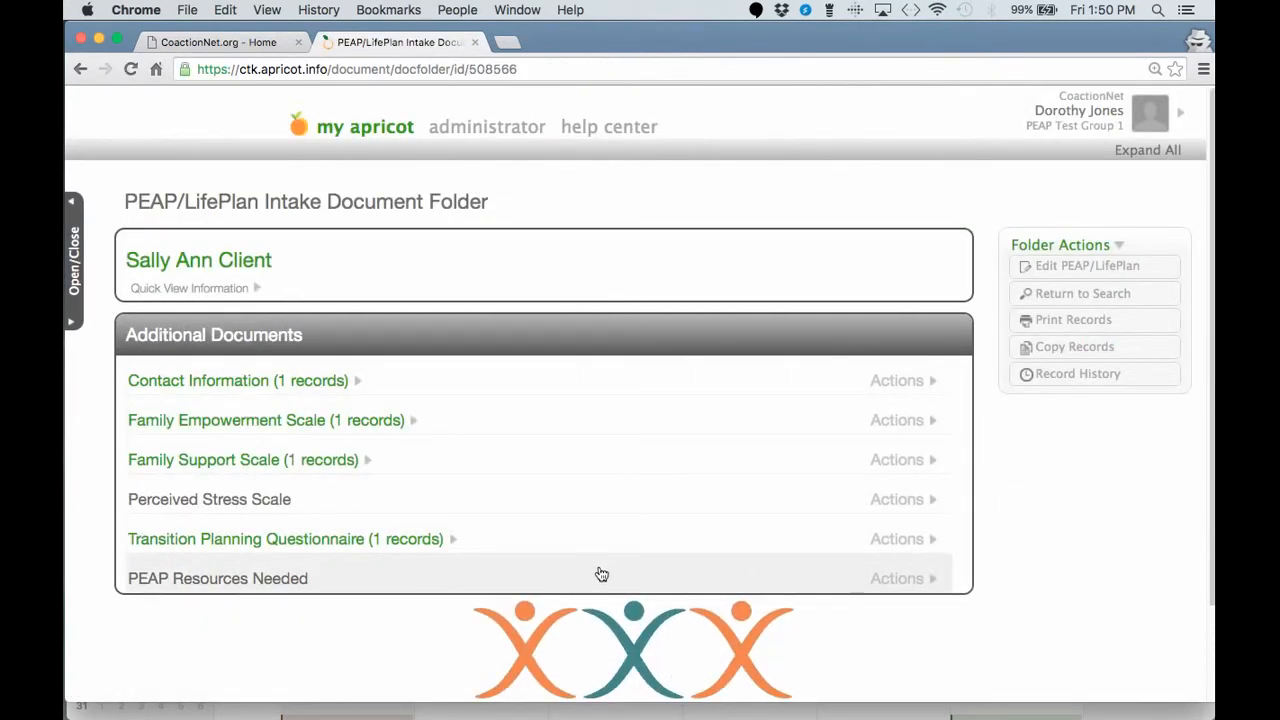
Create a new PEAP Resources Needed record from the client's document folder.
scroll(600, 574, "down", 2)
left_click(897, 495)
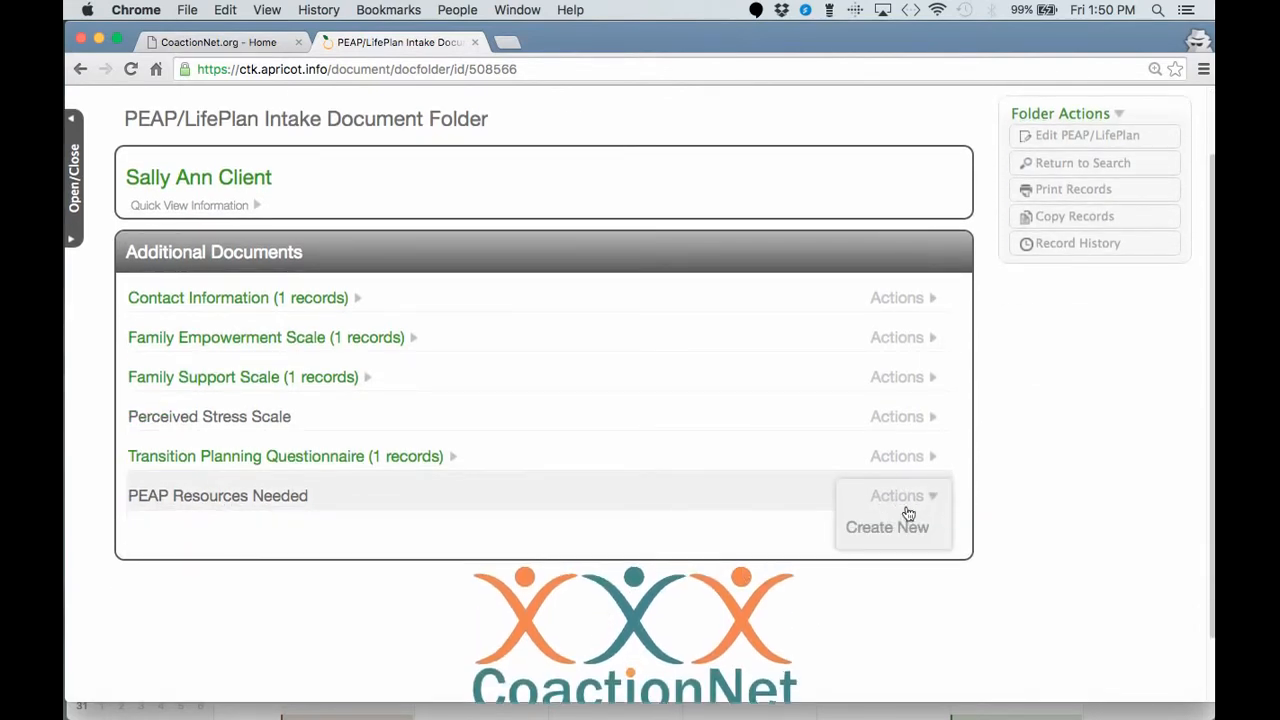
left_click(907, 529)
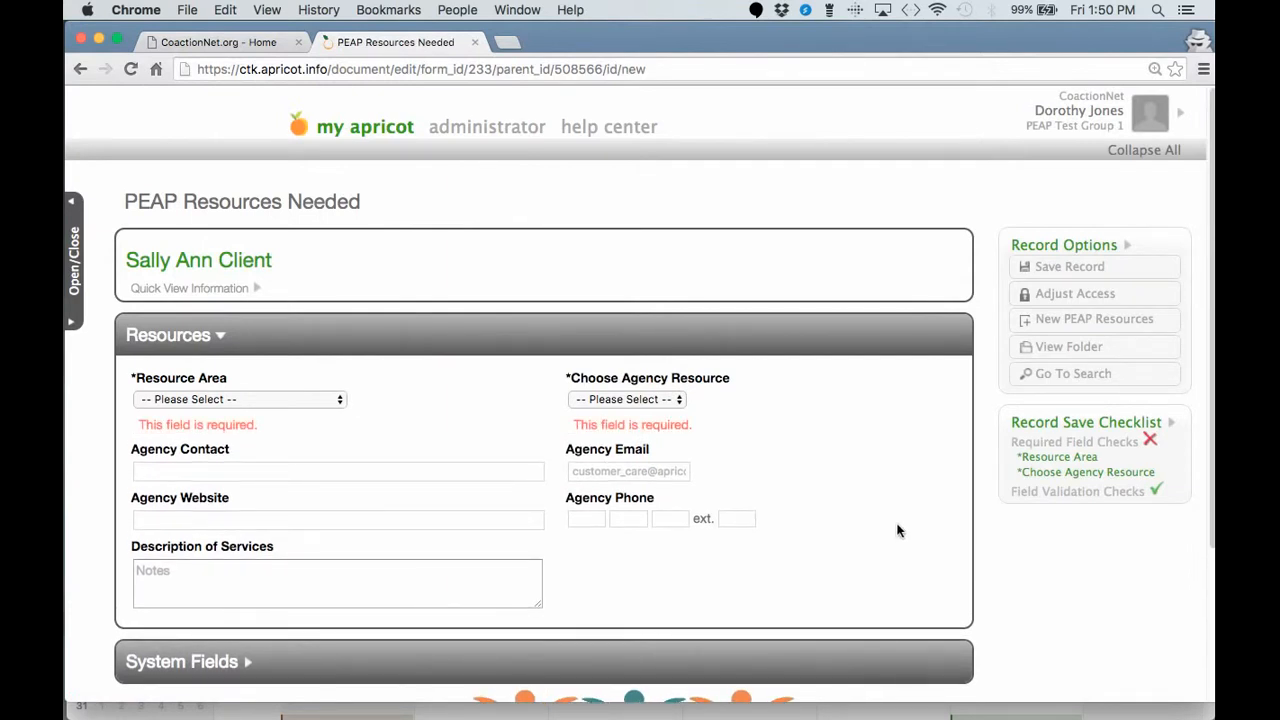
Set the Resource Area to Camps / Retreats and choose LivItUP, Inc. as the agency resource.
left_click(313, 399)
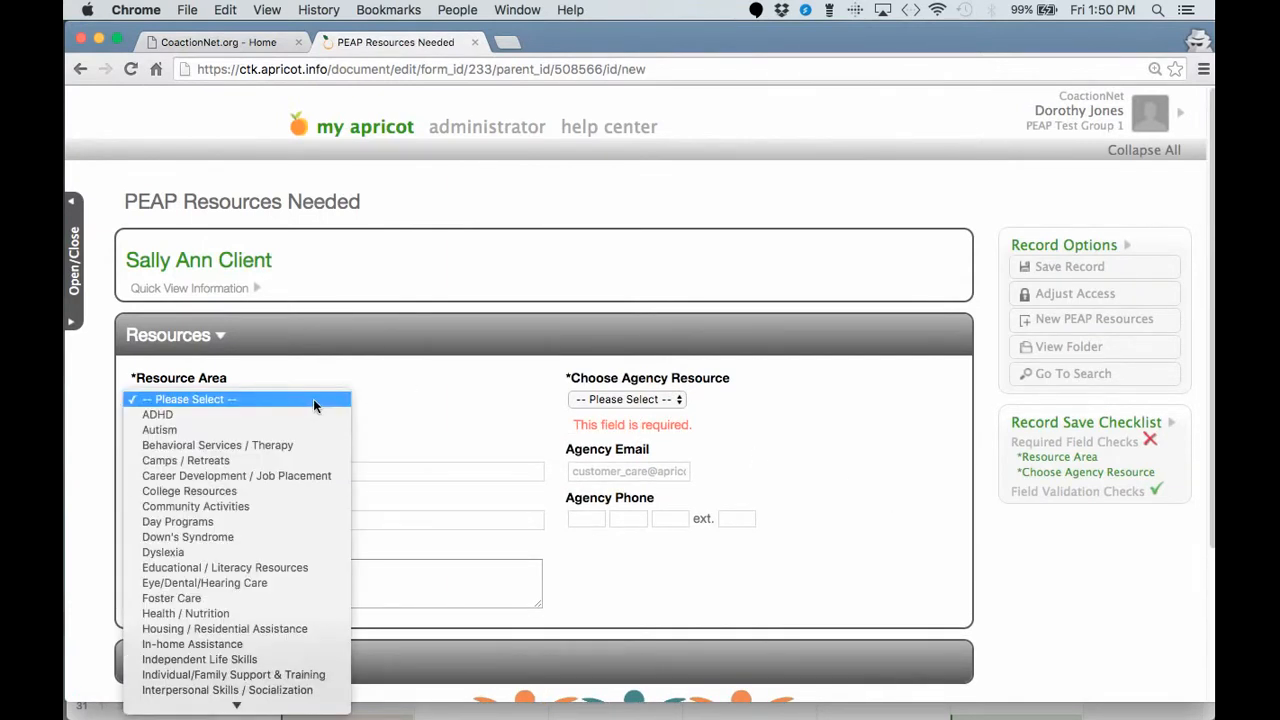
scroll(303, 537, "down", 5)
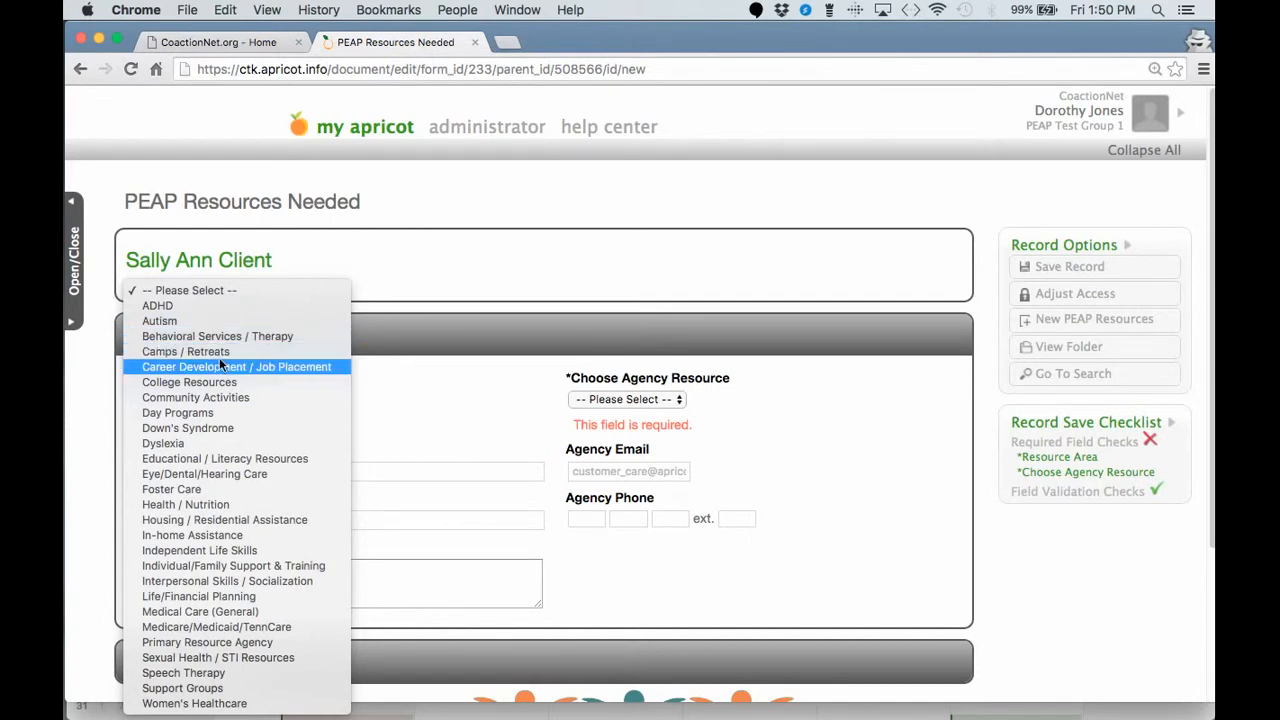
left_click(172, 352)
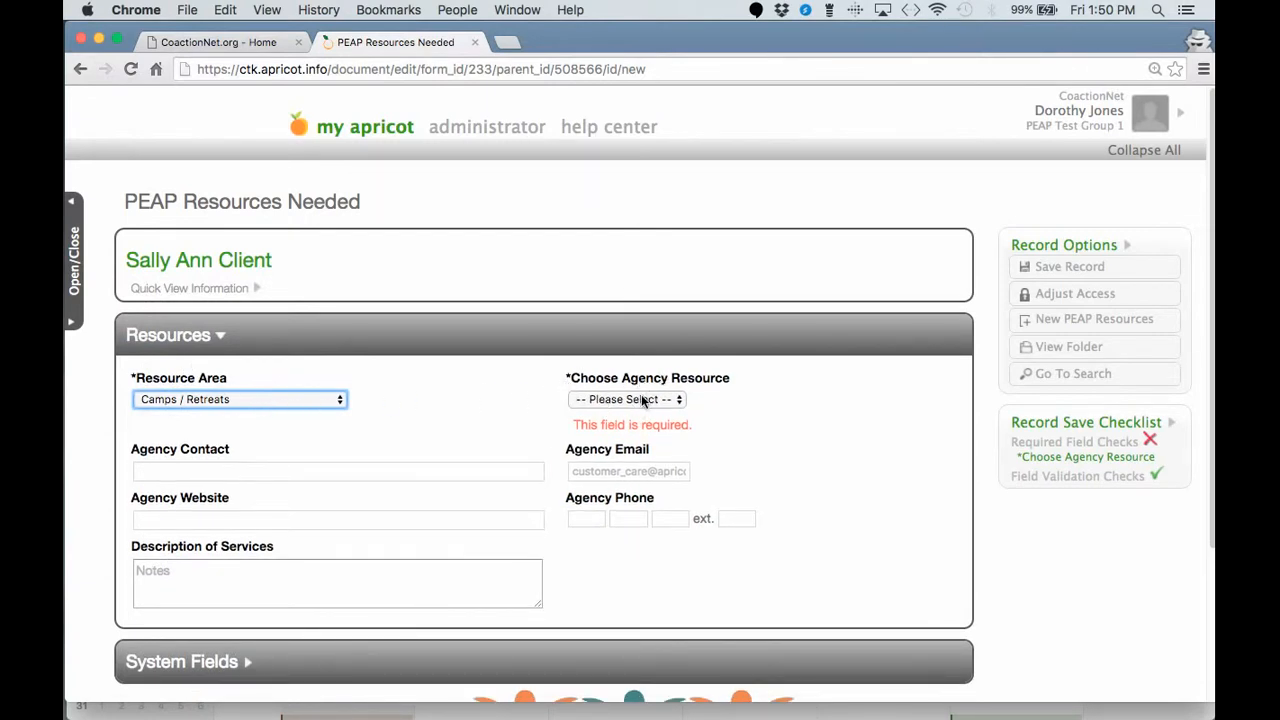
left_click(447, 407)
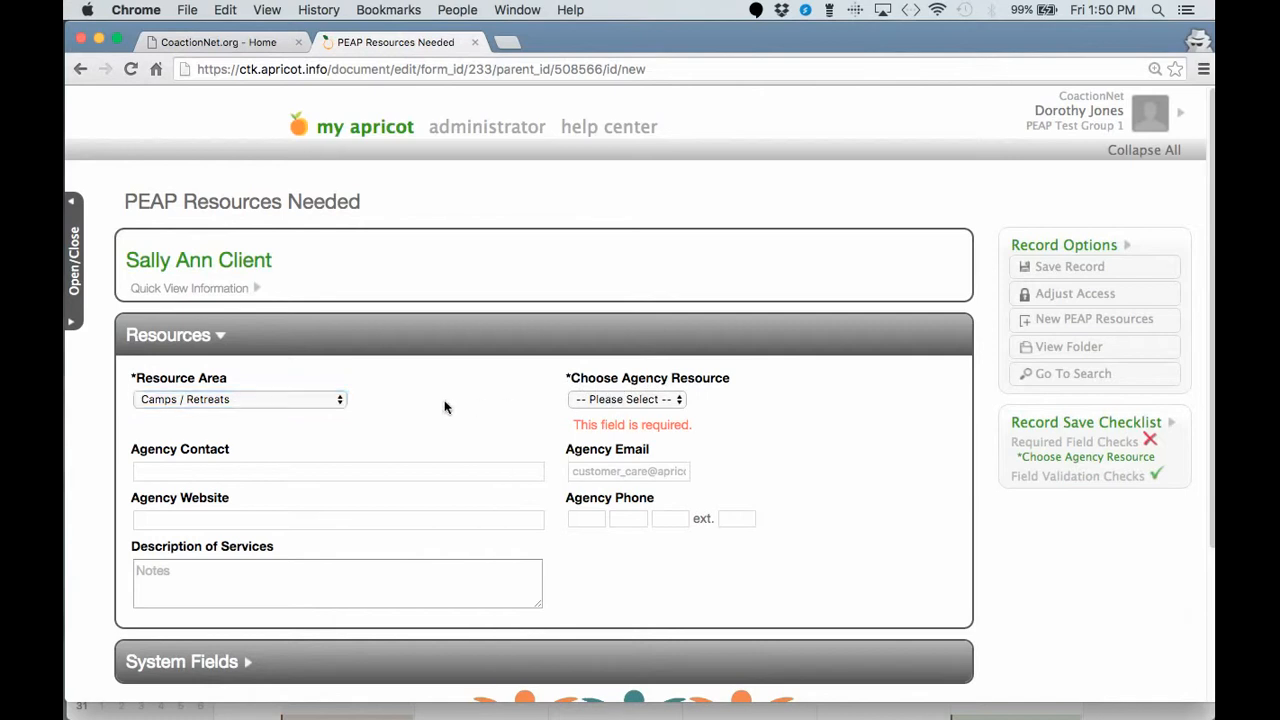
left_click(605, 400)
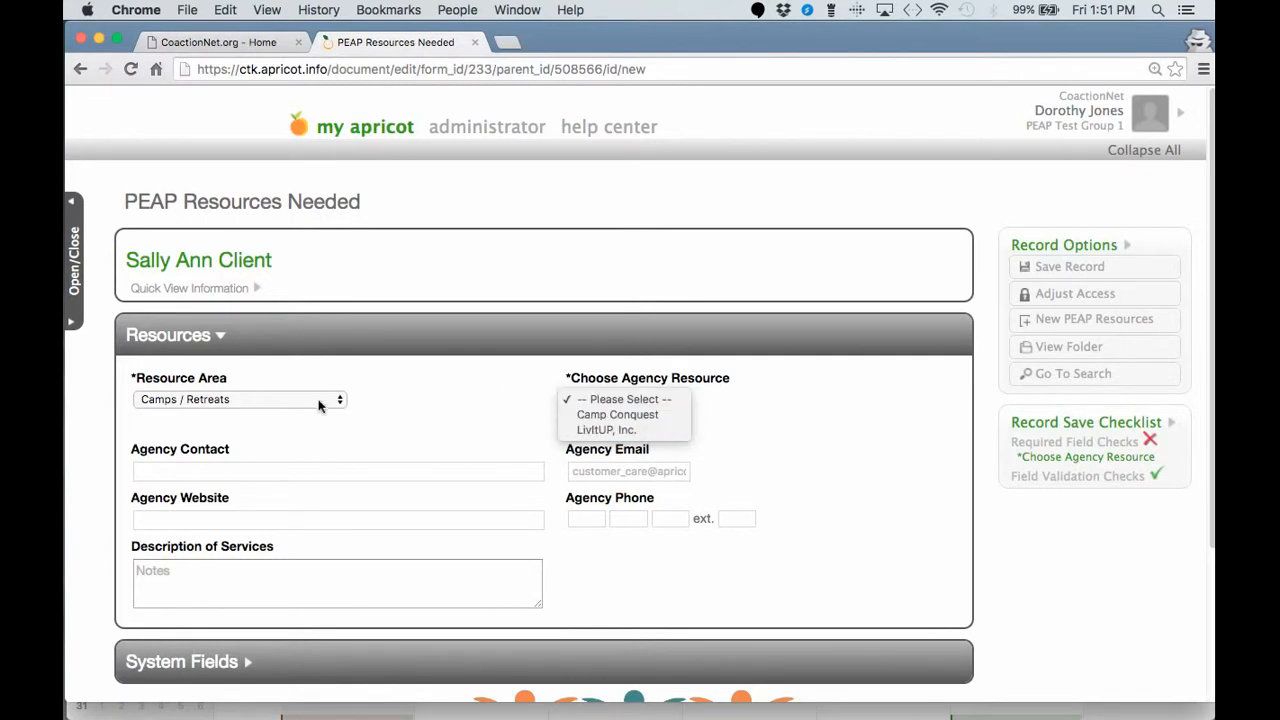
left_click(654, 428)
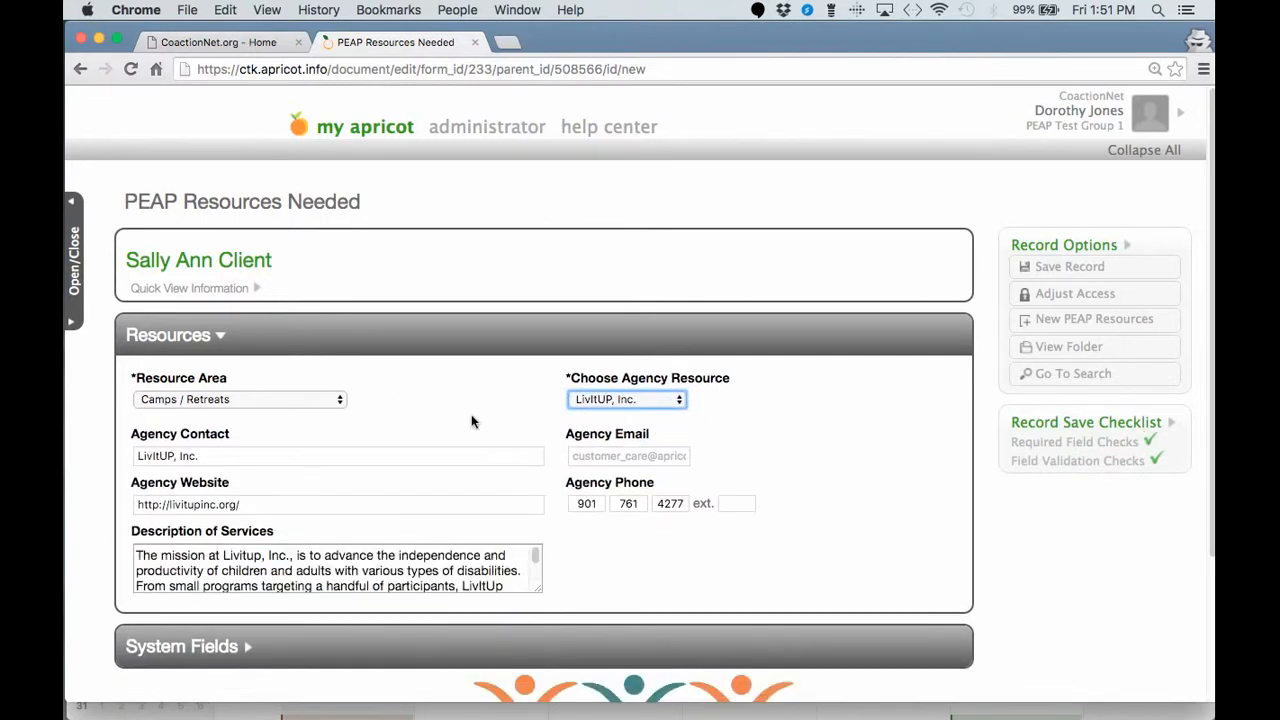
Enlarge the Description of Services box to read the full text about LivItUP, Inc.
scroll(471, 415, "down", 1)
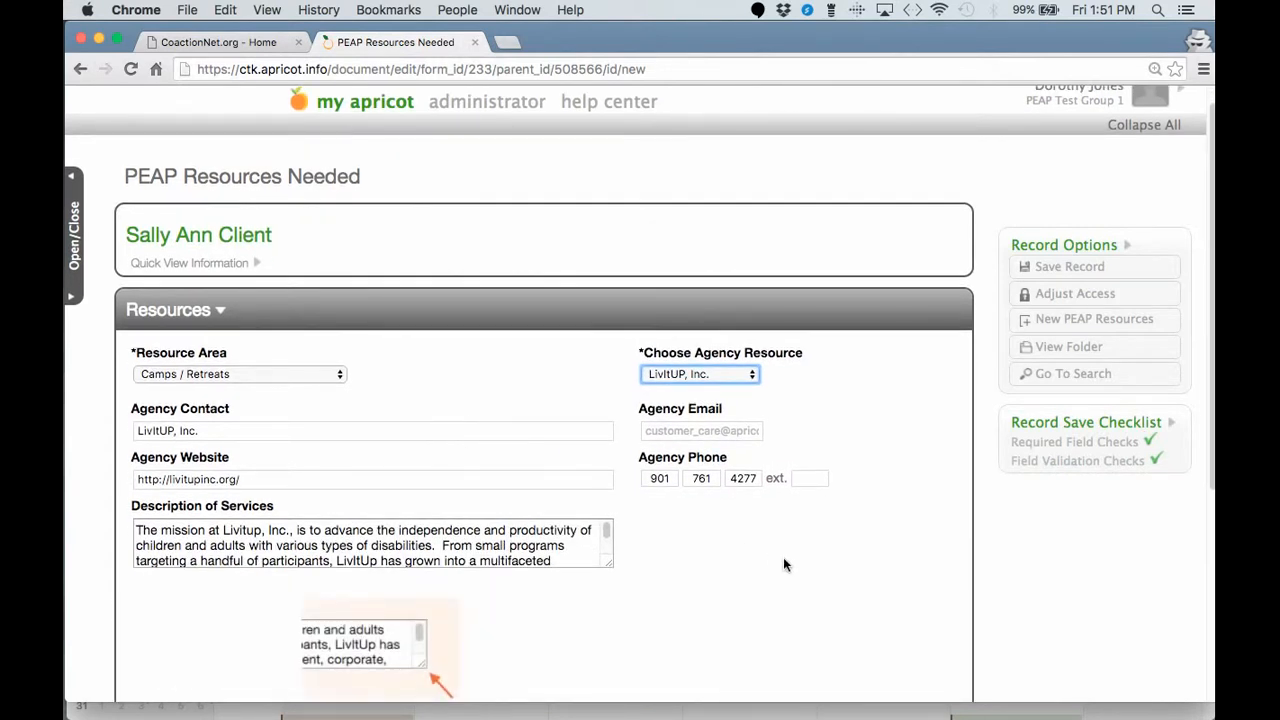
scroll(783, 565, "down", 1)
left_click(752, 590)
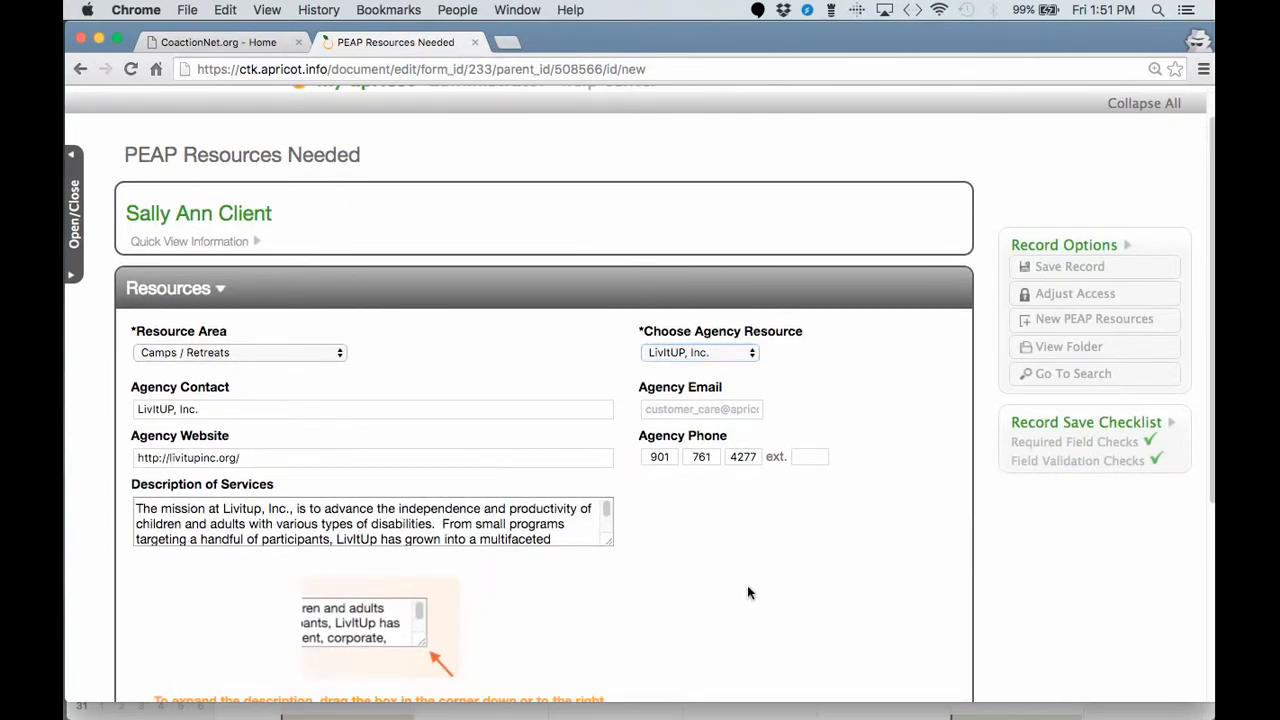
scroll(728, 582, "down", 2)
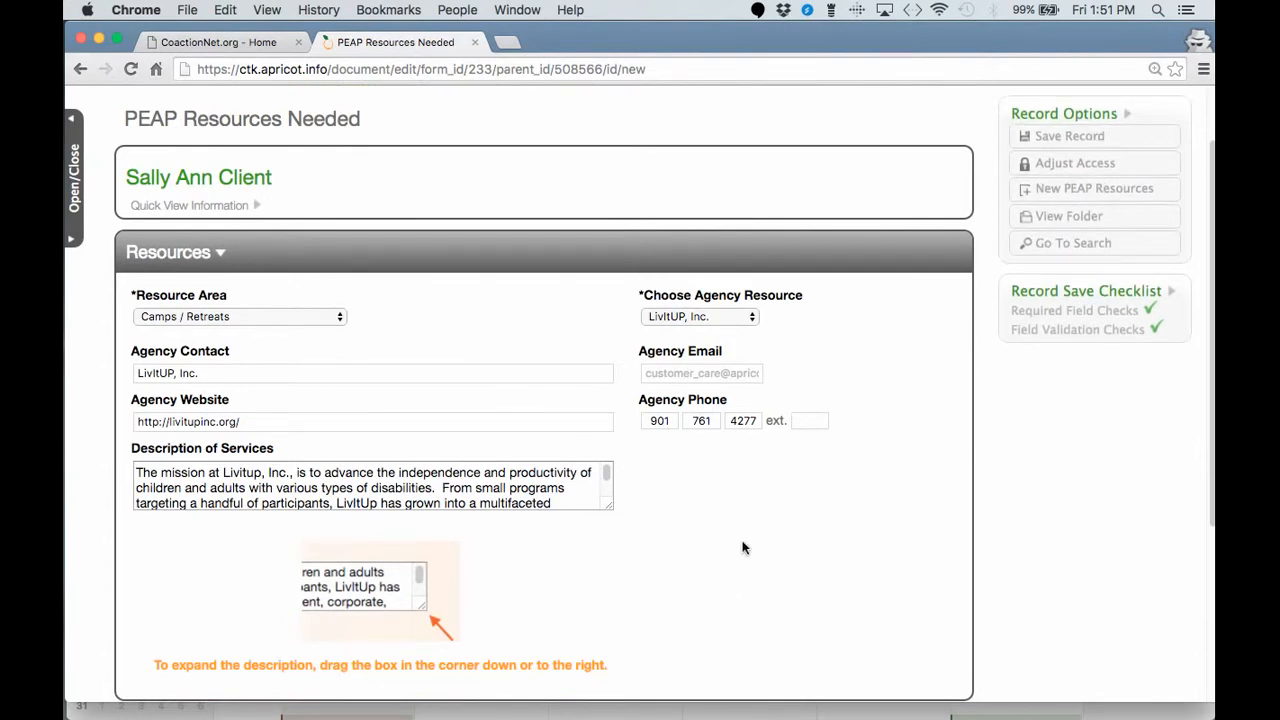
scroll(743, 547, "down", 4)
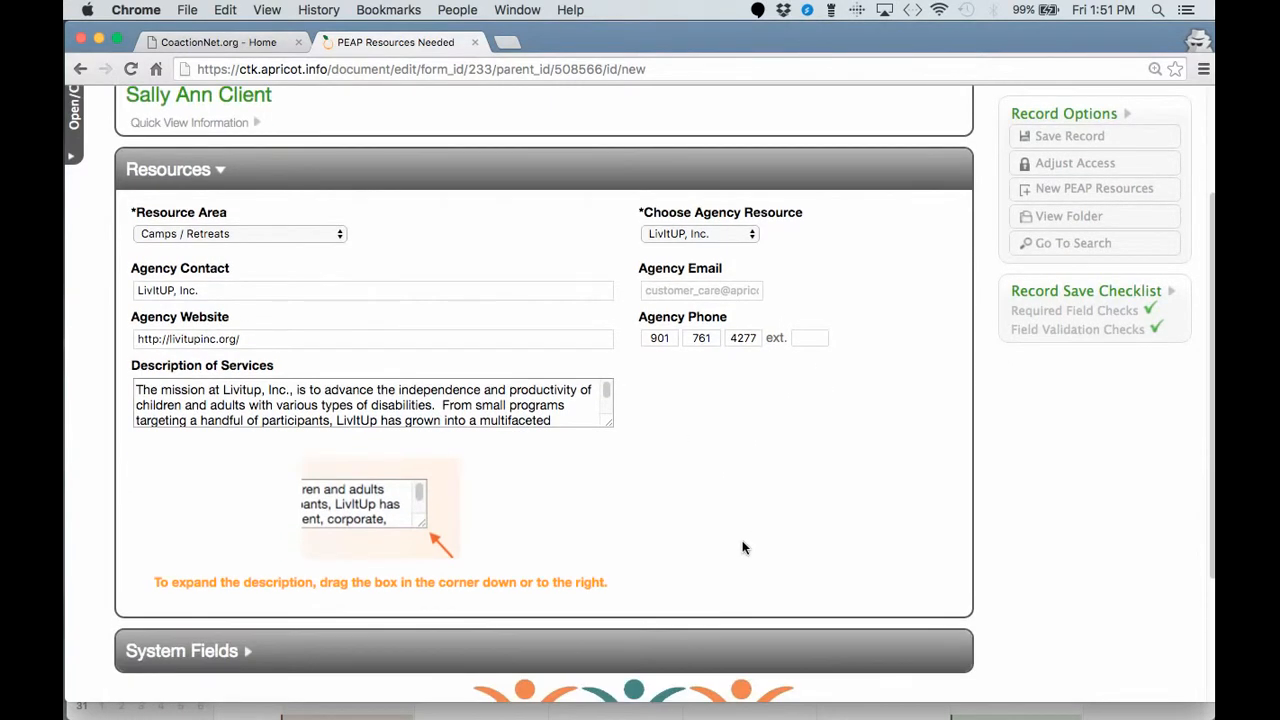
left_click(476, 390)
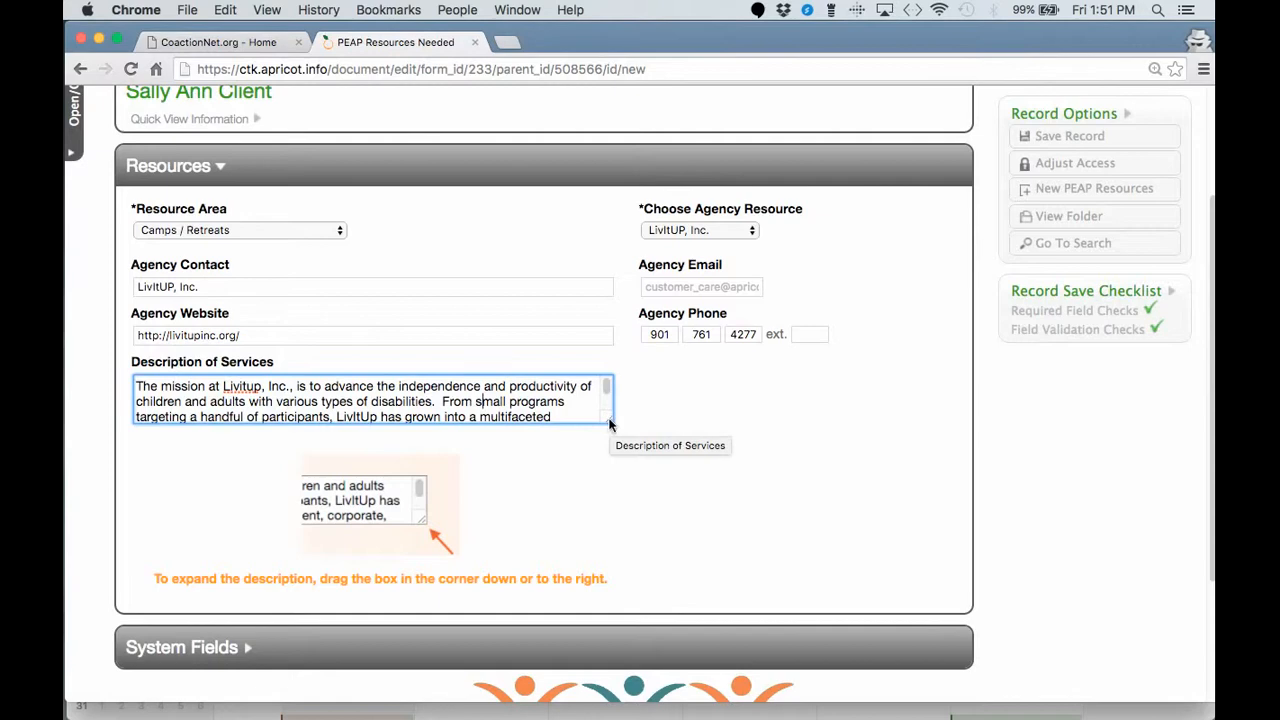
left_click_drag(608, 426, 711, 519)
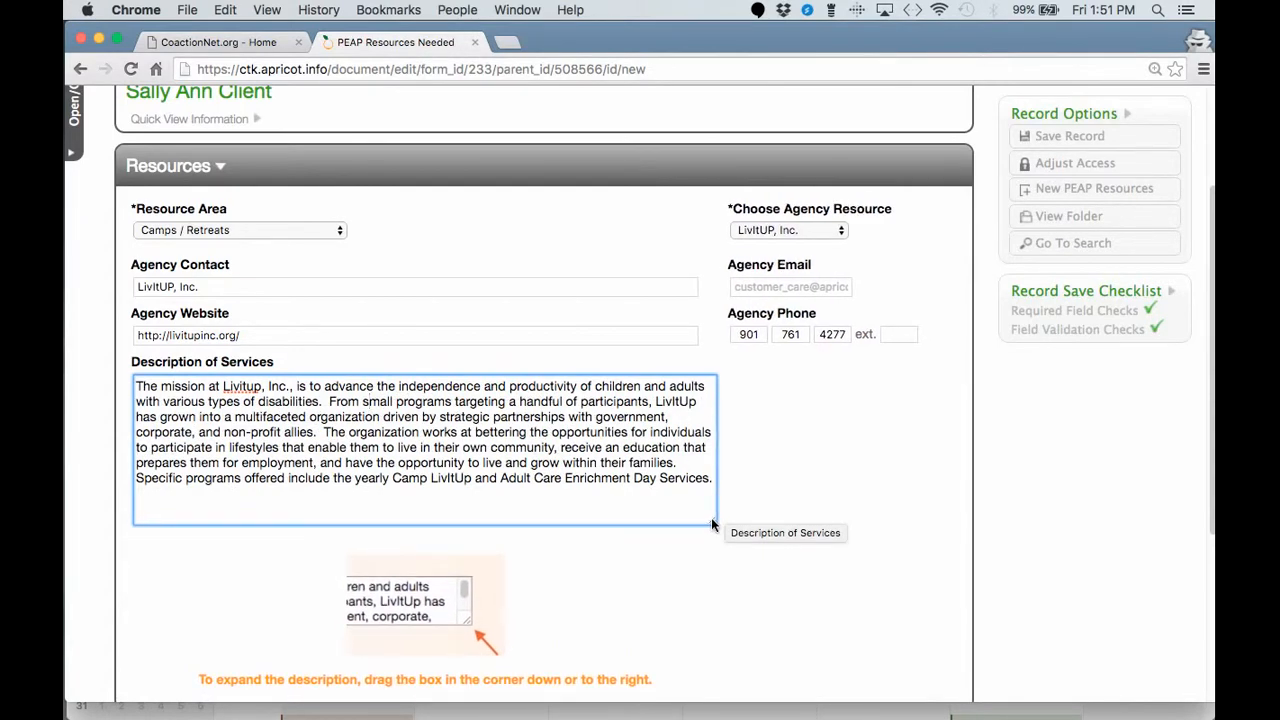
scroll(808, 532, "down", 1)
scroll(808, 532, "down", 1)
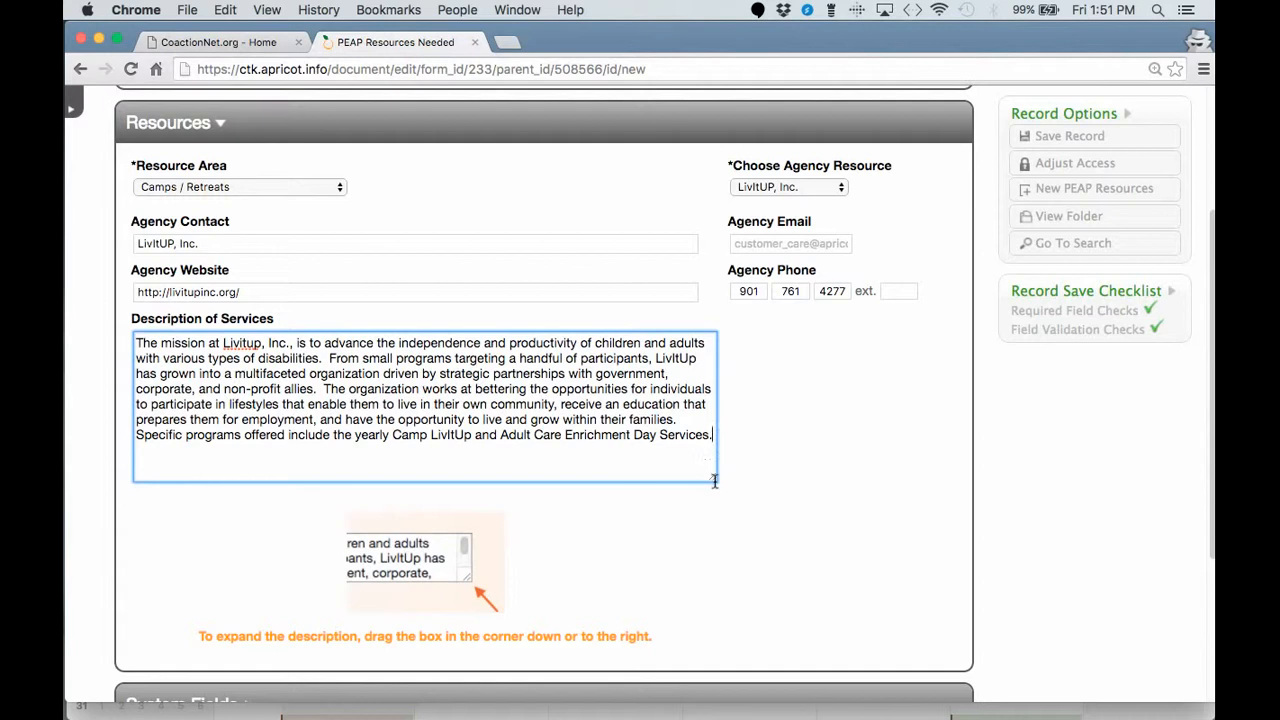
scroll(750, 465, "down", 1)
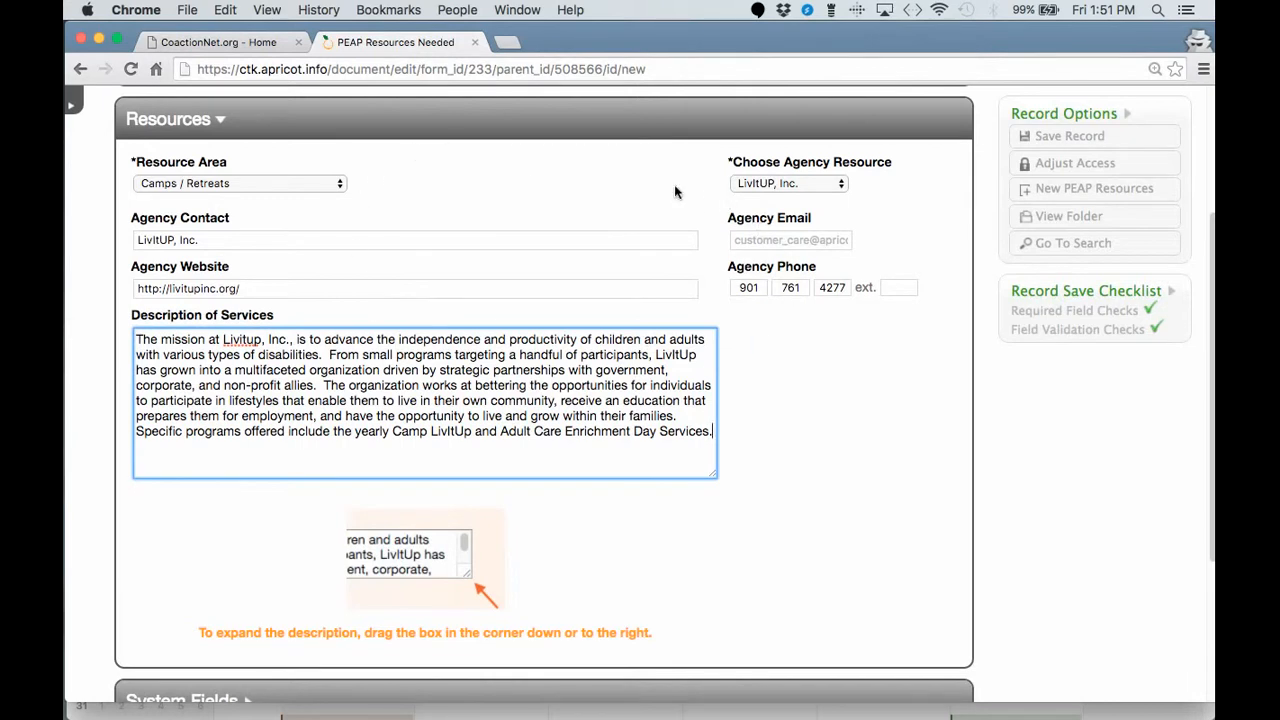
Save the LivItUP, Inc. resource record, return to the client's document folder and expand the PEAP Resources Needed list.
left_click(1034, 137)
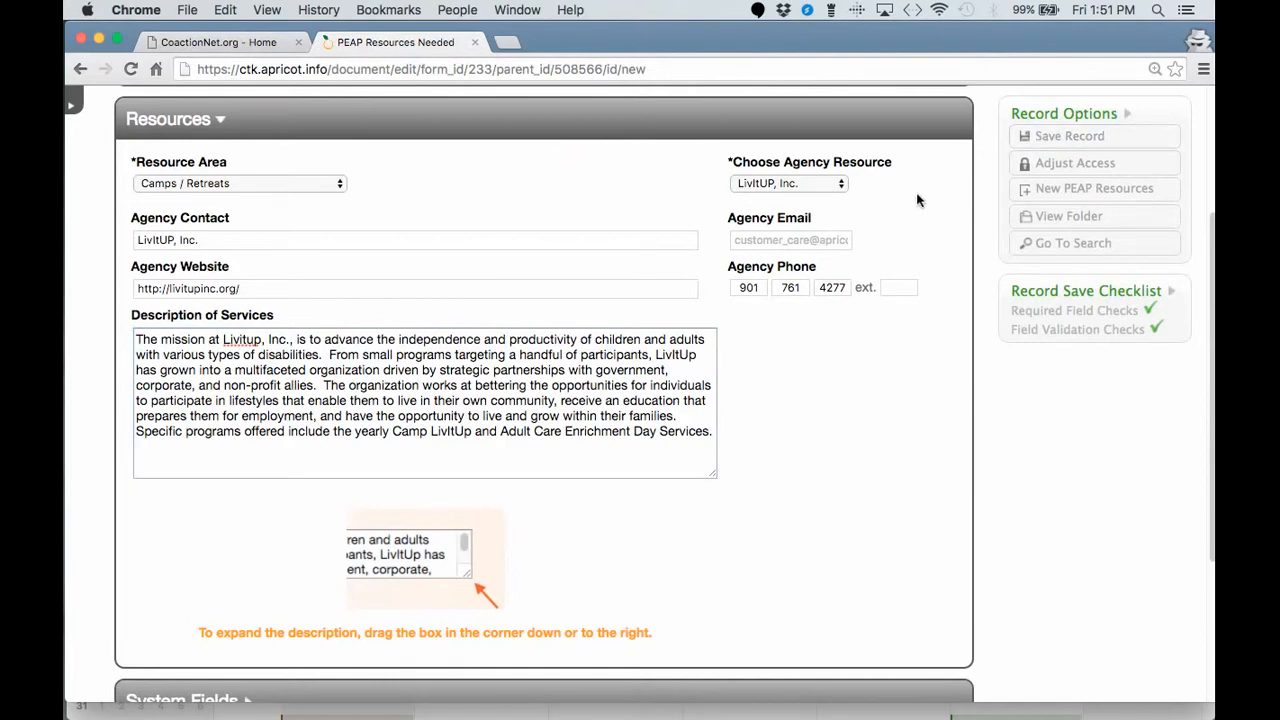
left_click(604, 205)
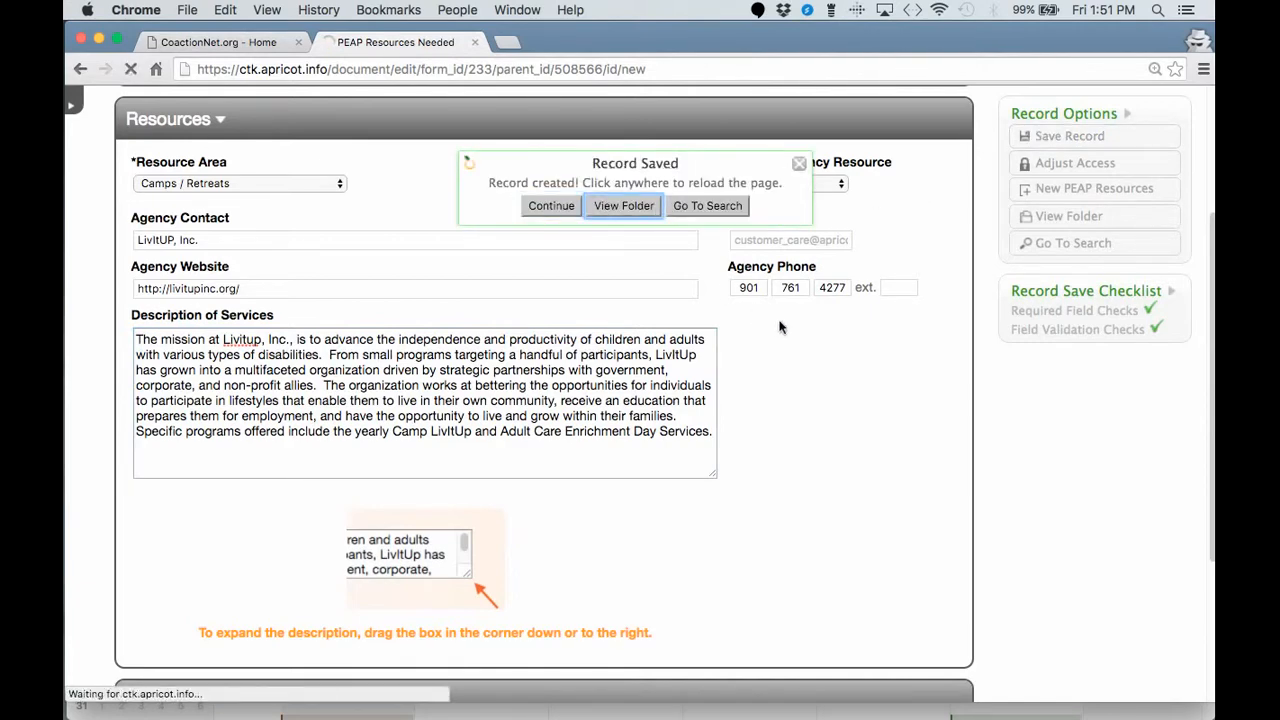
left_click(327, 582)
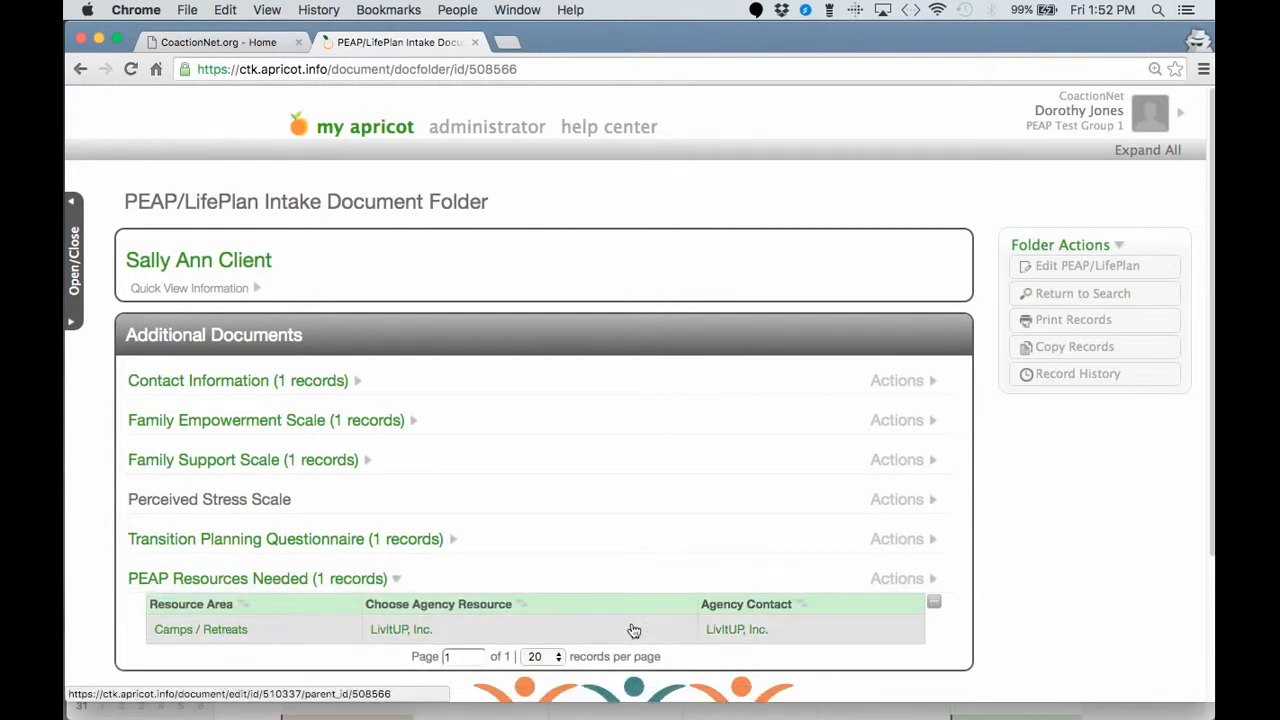
Create another PEAP Resources Needed record and set its Resource Area to Primary Resource Agency.
left_click(888, 578)
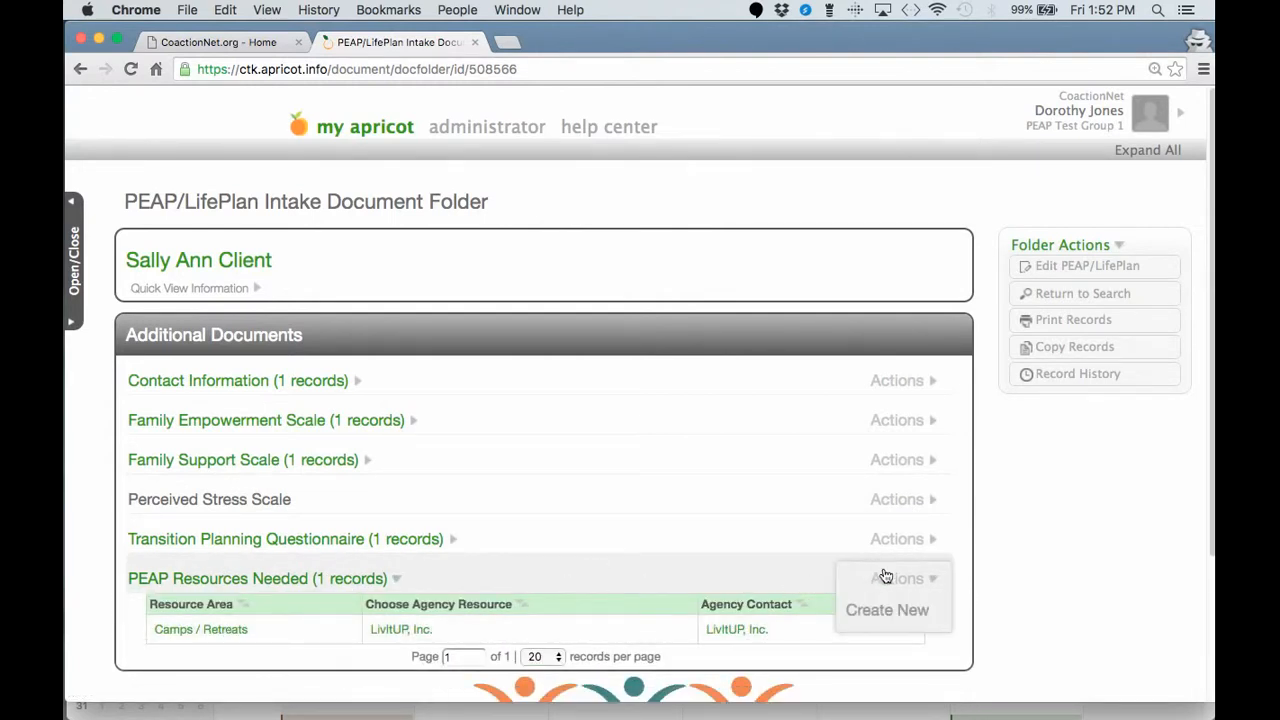
left_click(898, 617)
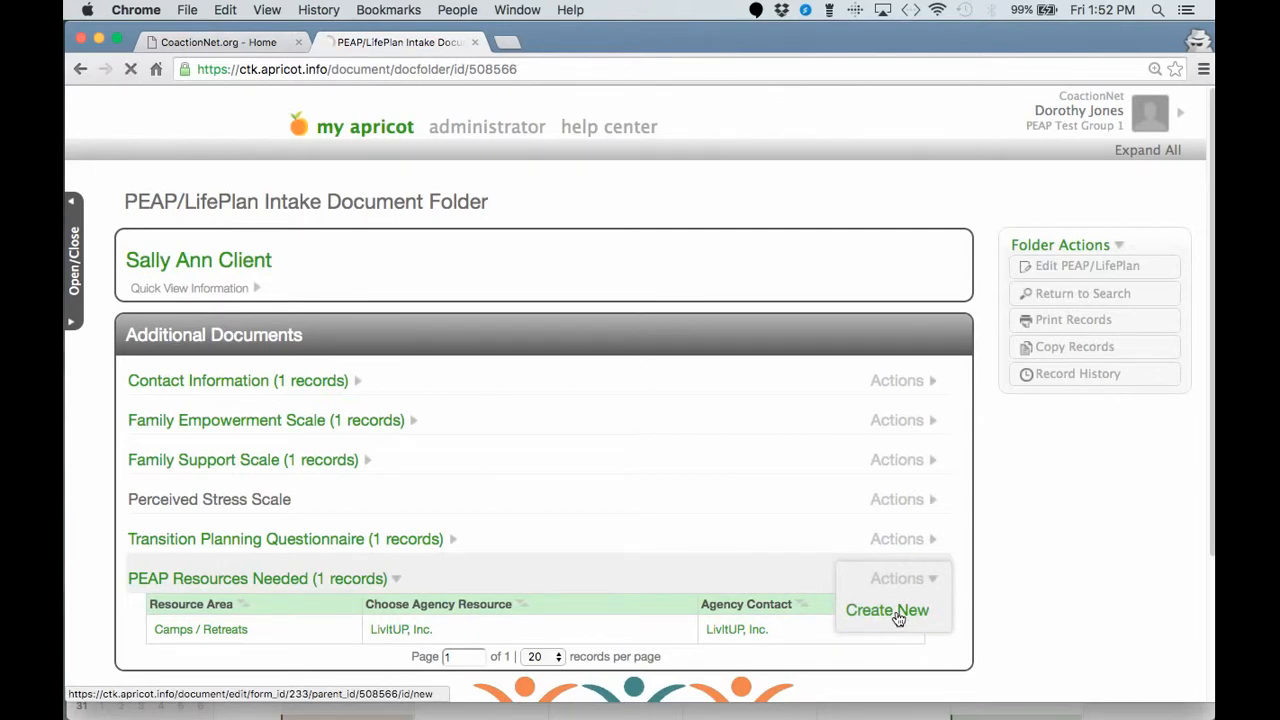
scroll(748, 558, "down", 2)
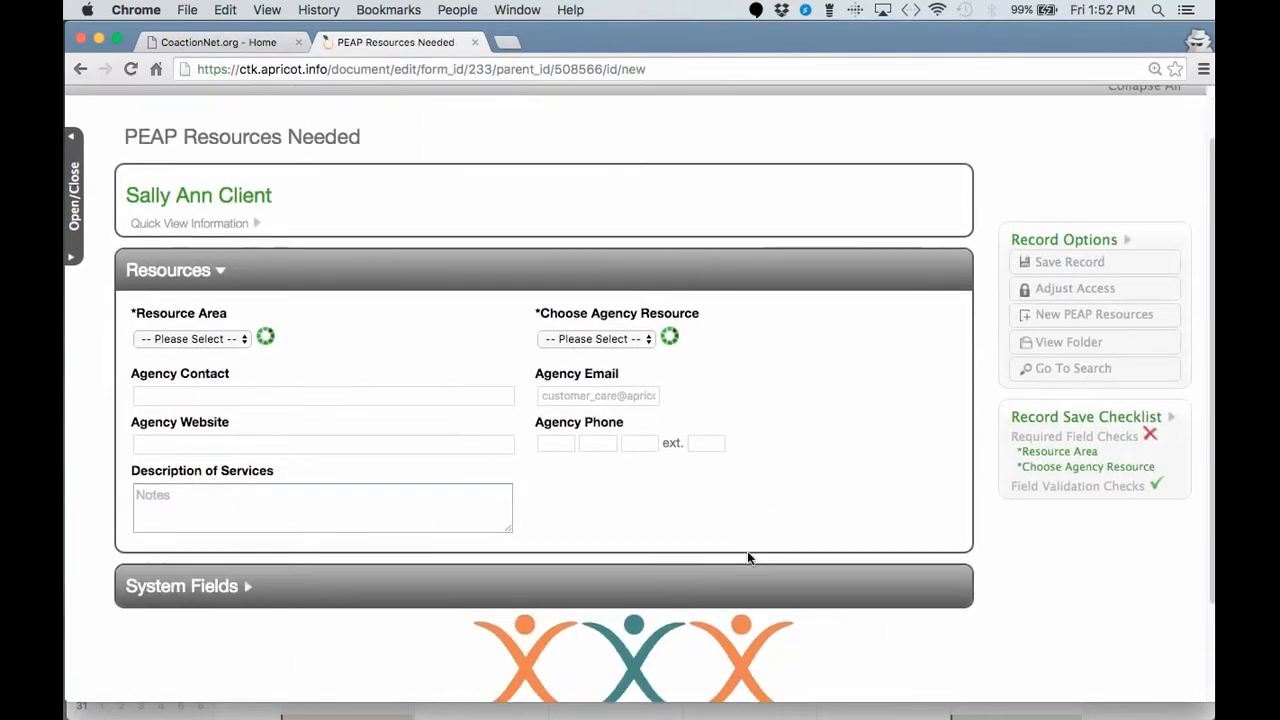
left_click(260, 298)
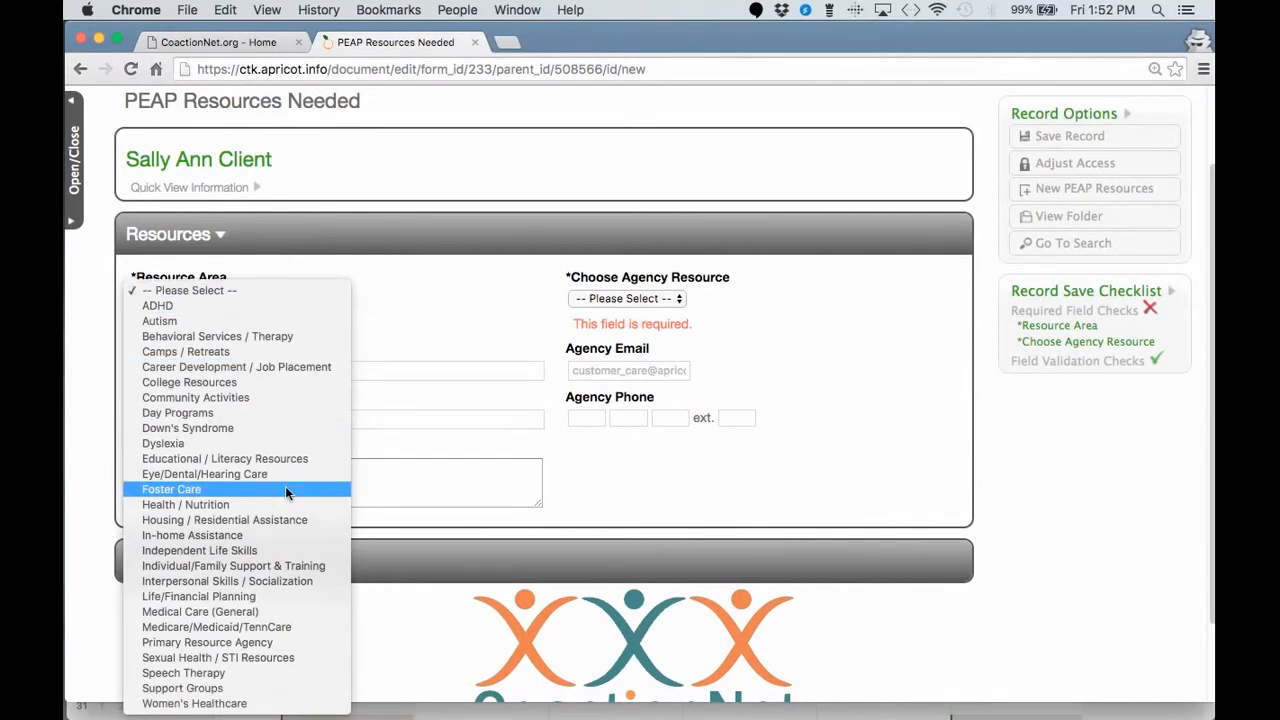
left_click(279, 643)
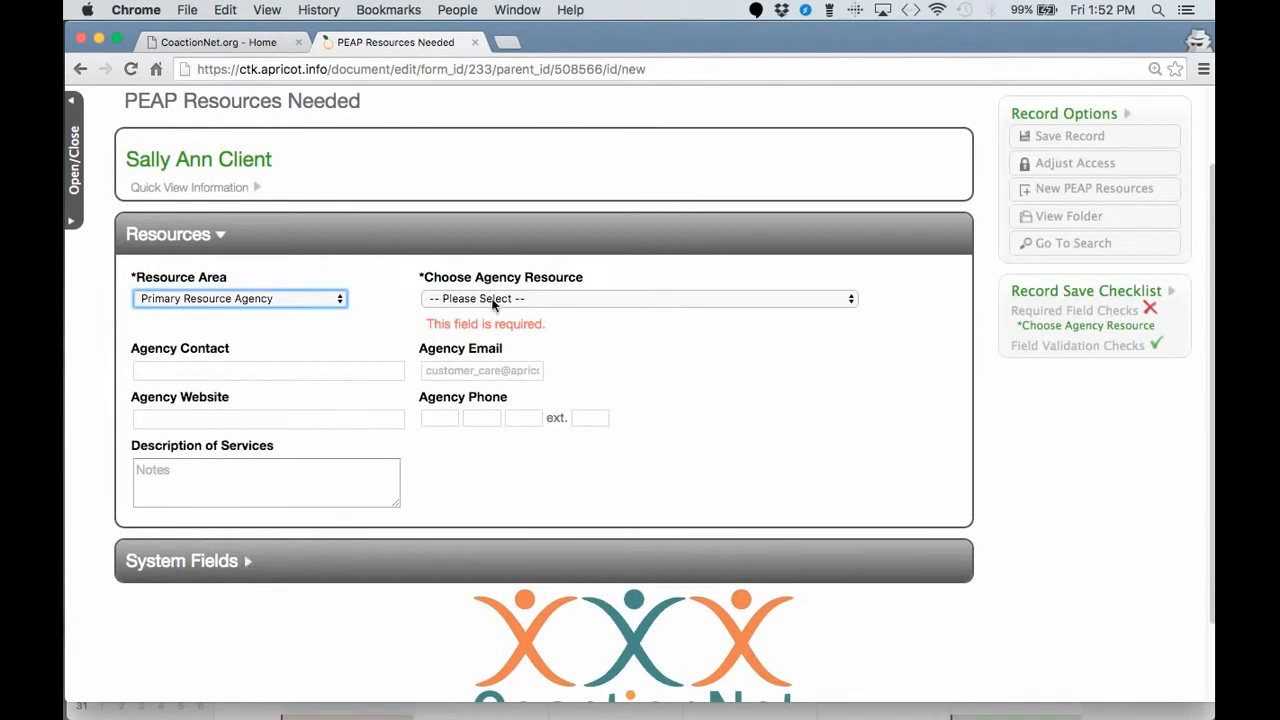
Choose Union University - EDGE Program as the agency resource and enlarge the Description of Services box.
left_click(493, 298)
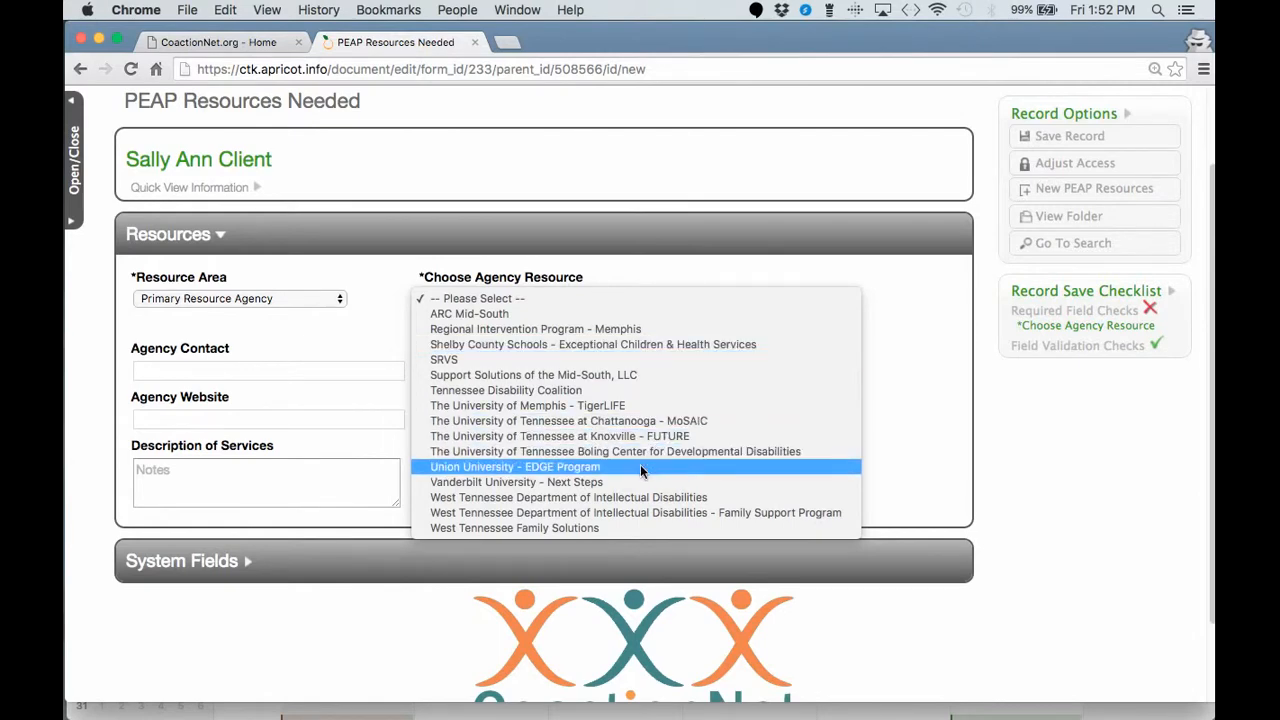
left_click(556, 470)
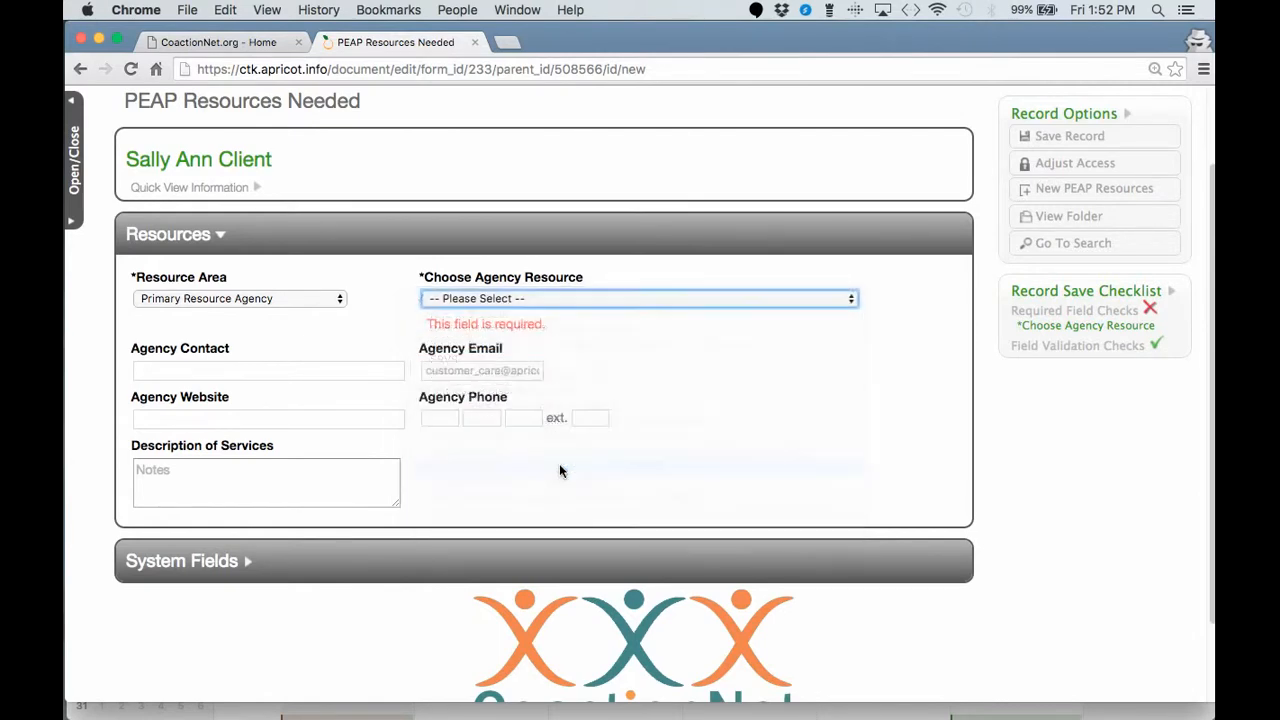
left_click_drag(398, 489, 670, 584)
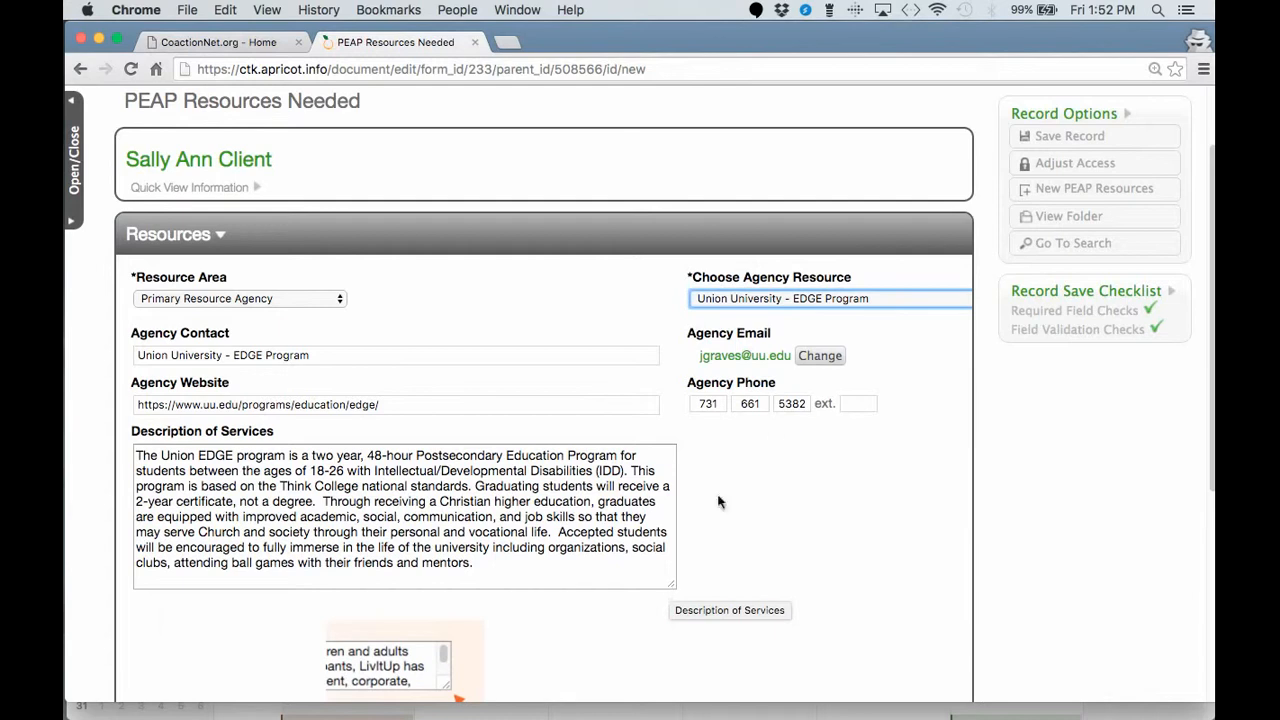
Save the Union University - EDGE Program resource record and continue in the saved record.
left_click(1022, 140)
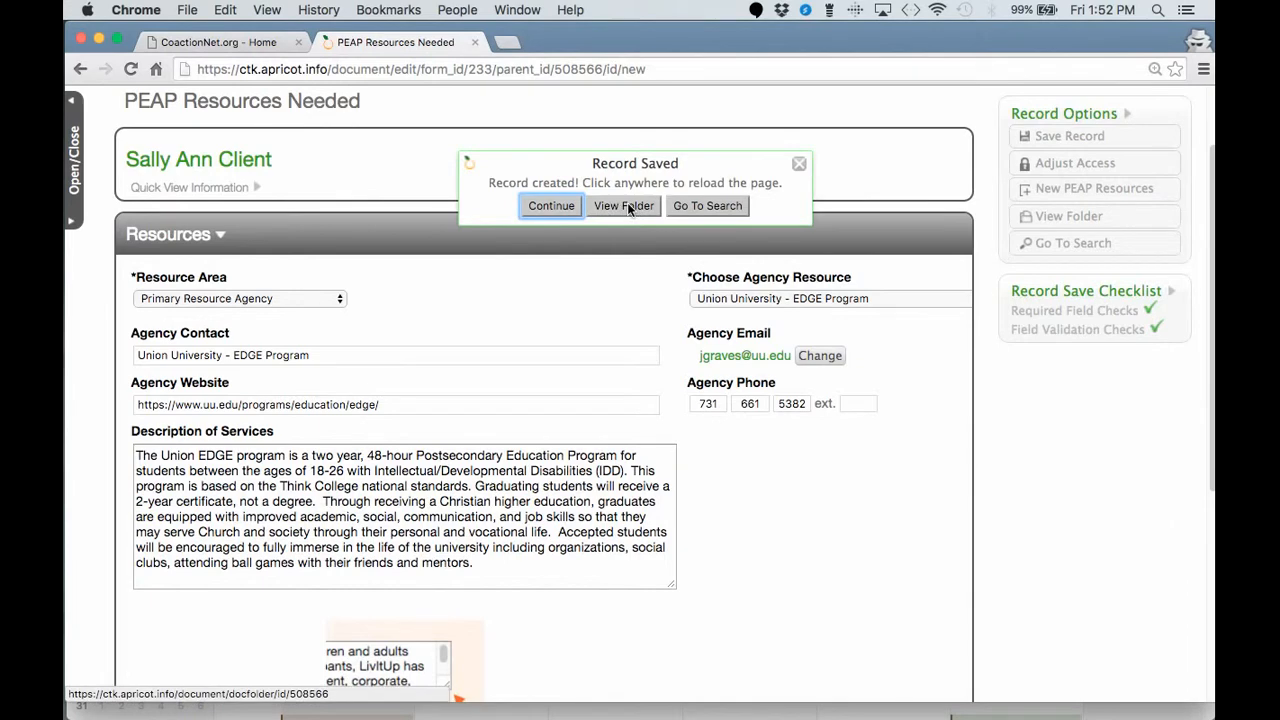
left_click(551, 206)
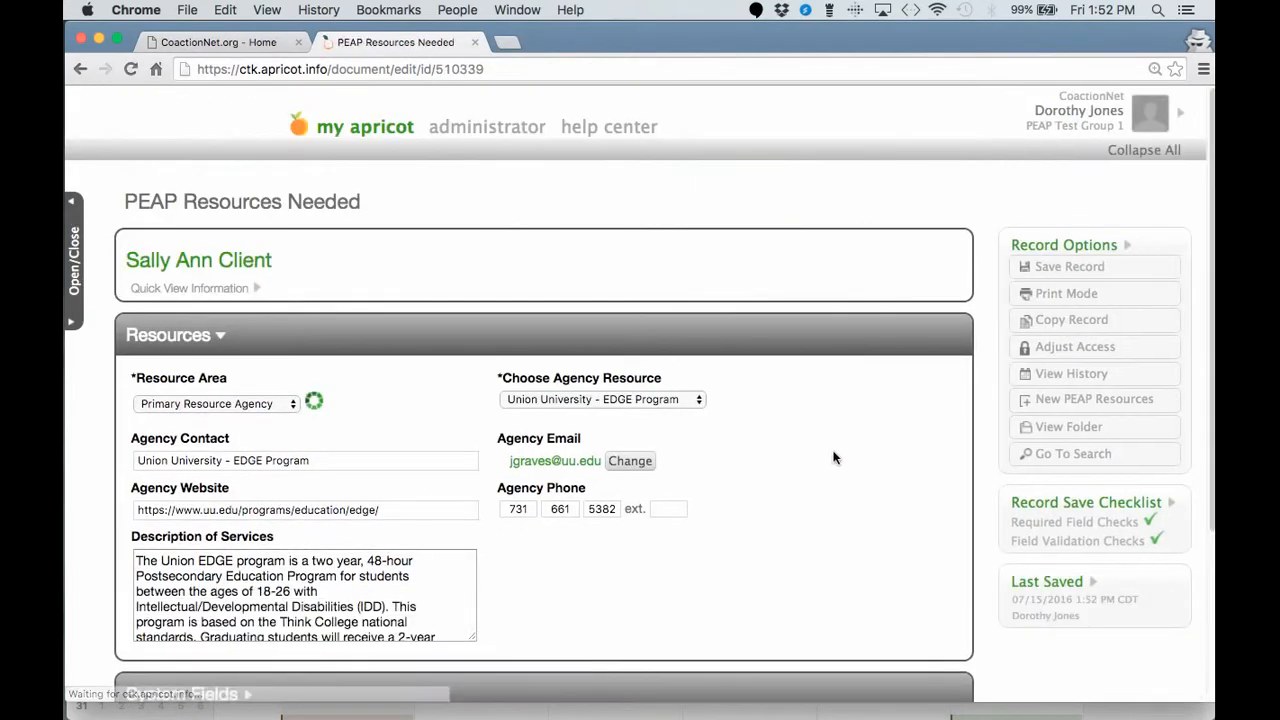
scroll(834, 454, "down", 1)
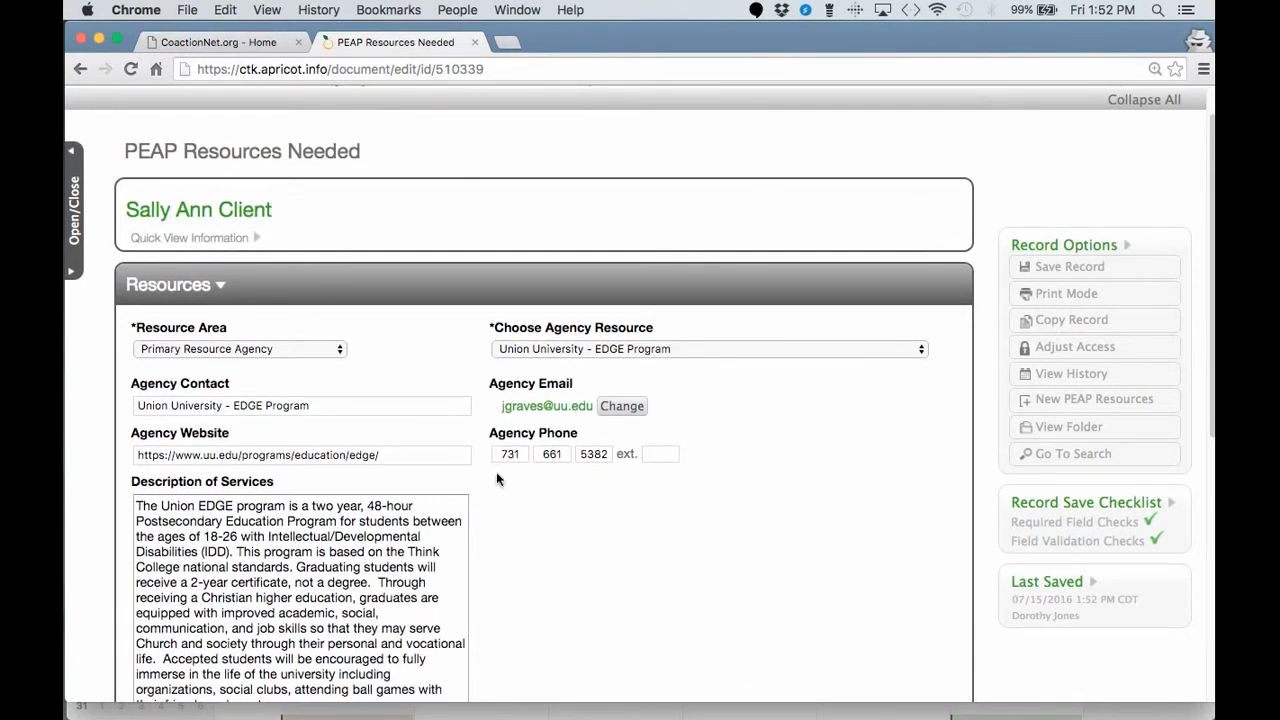
Start a further PEAP Resources record with area Down's Syndrome and agency Down's Syndrome Association of Memphis & The Mid-South.
left_click(1068, 402)
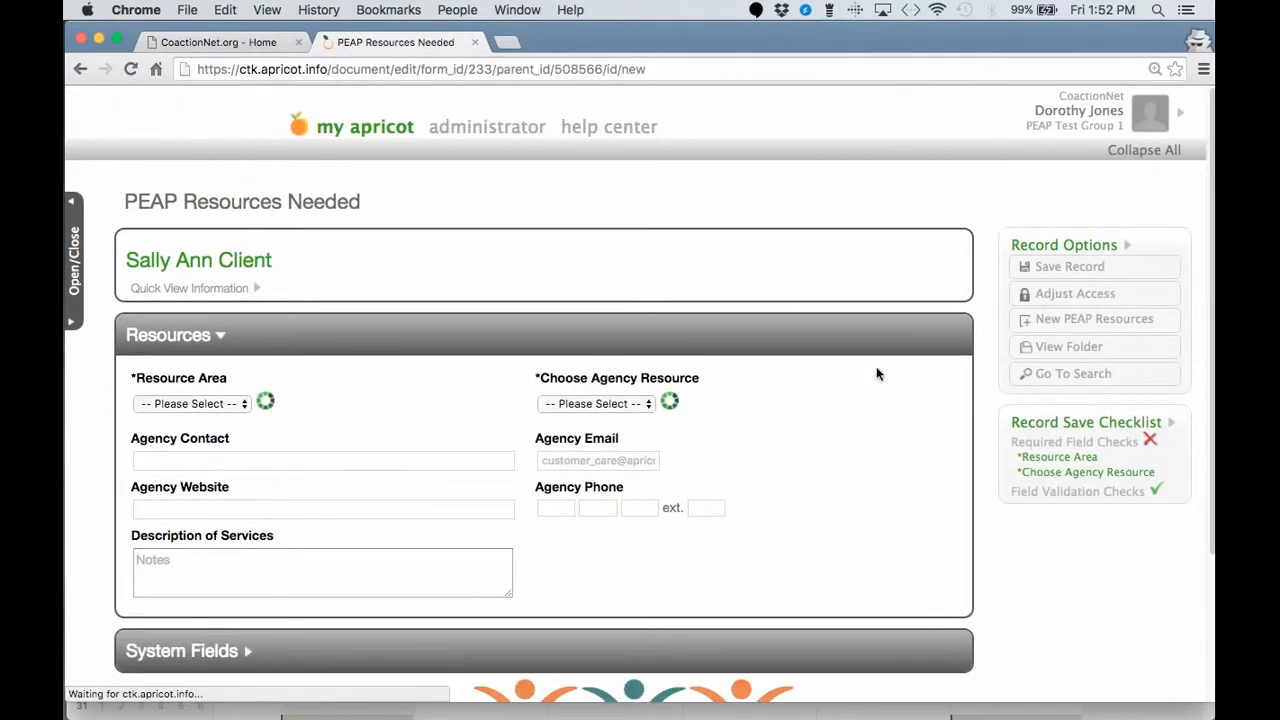
left_click(320, 399)
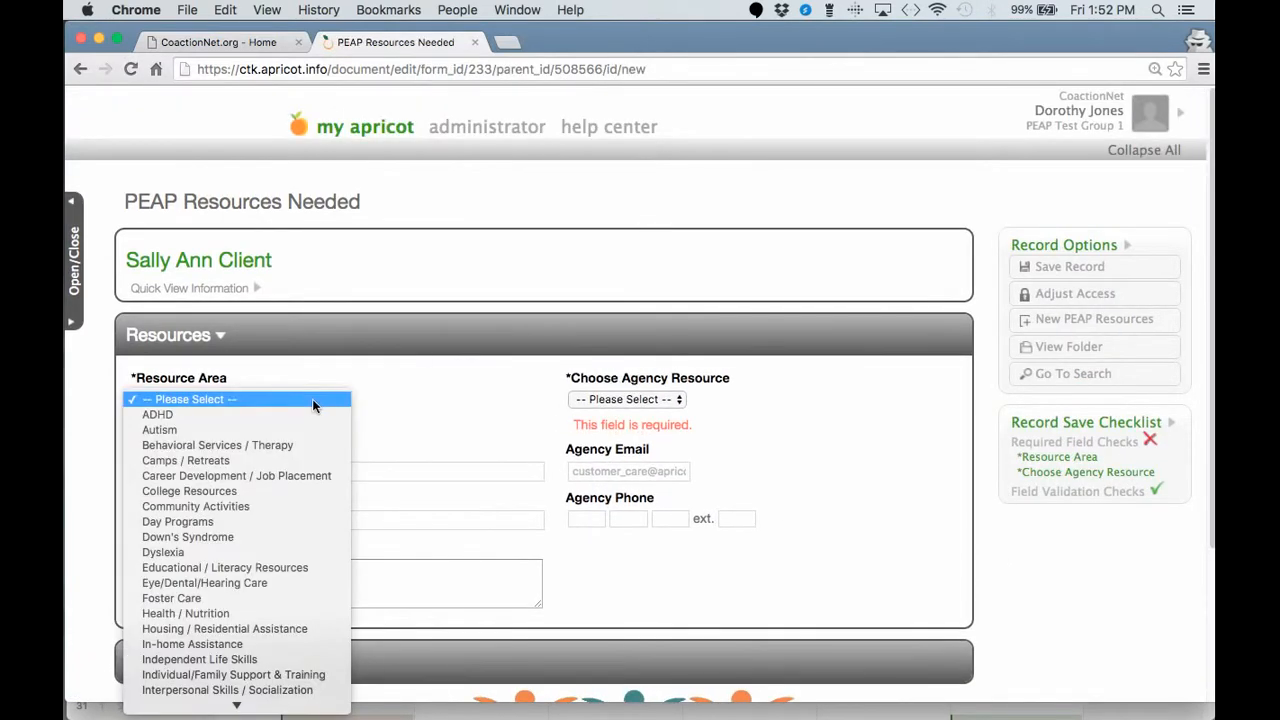
left_click(299, 540)
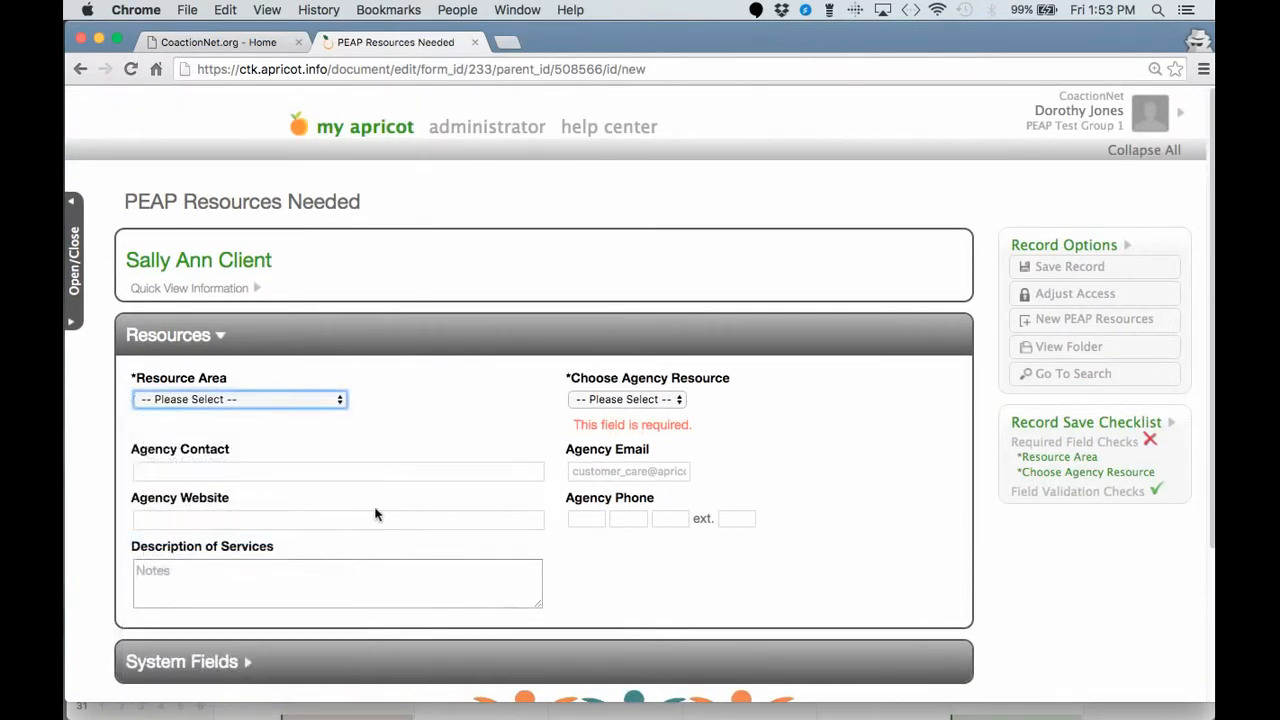
left_click(582, 400)
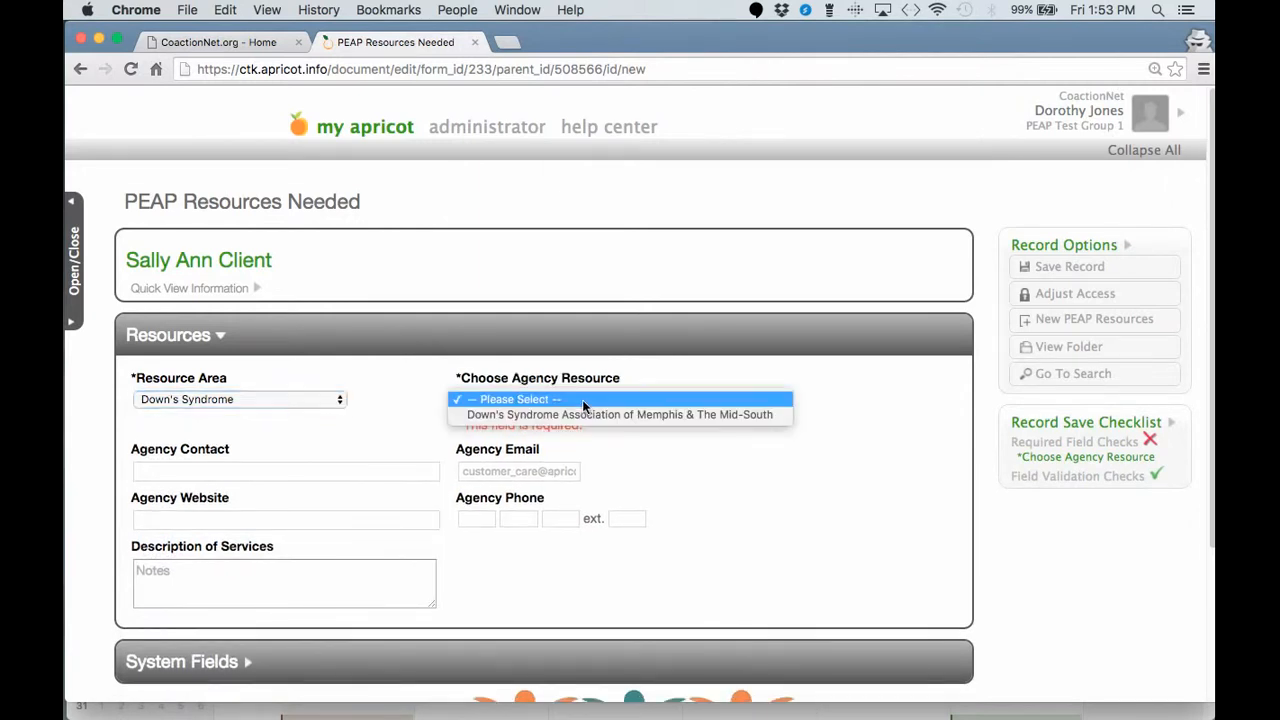
left_click(589, 414)
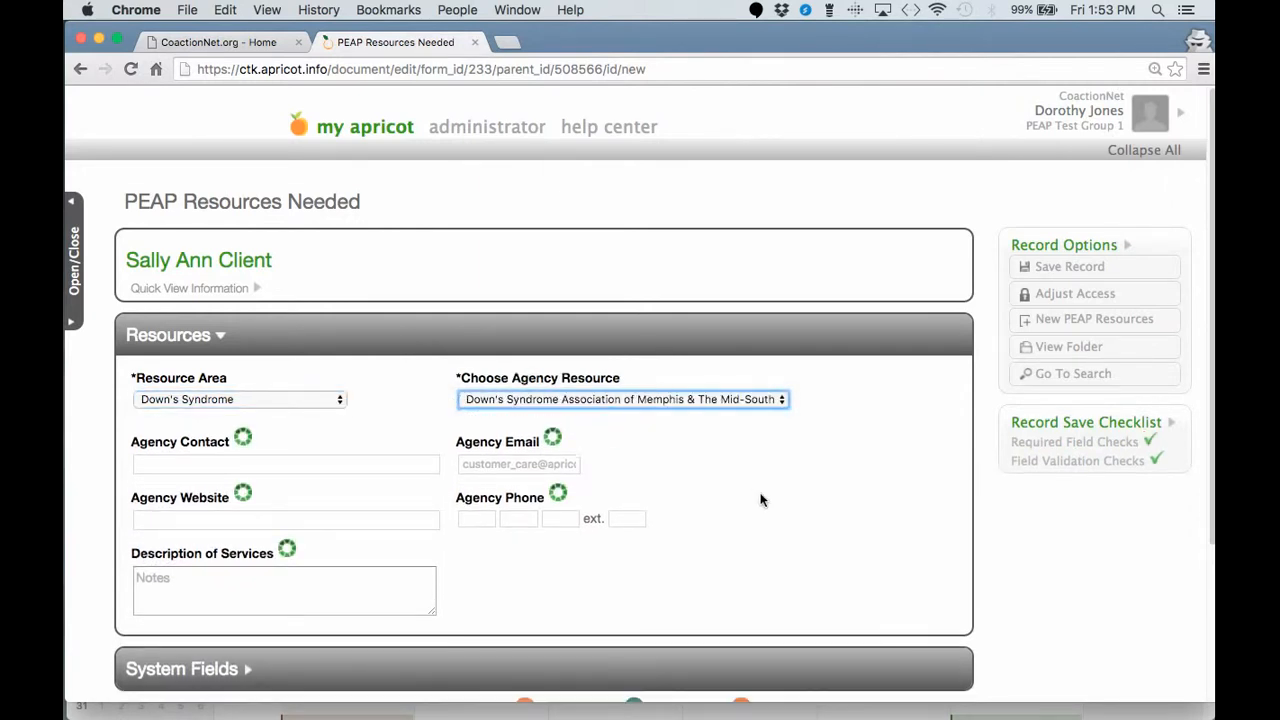
Enlarge the Description of Services box and save the Down's Syndrome Association resource record, going on to the client's document folder.
scroll(762, 500, "down", 1)
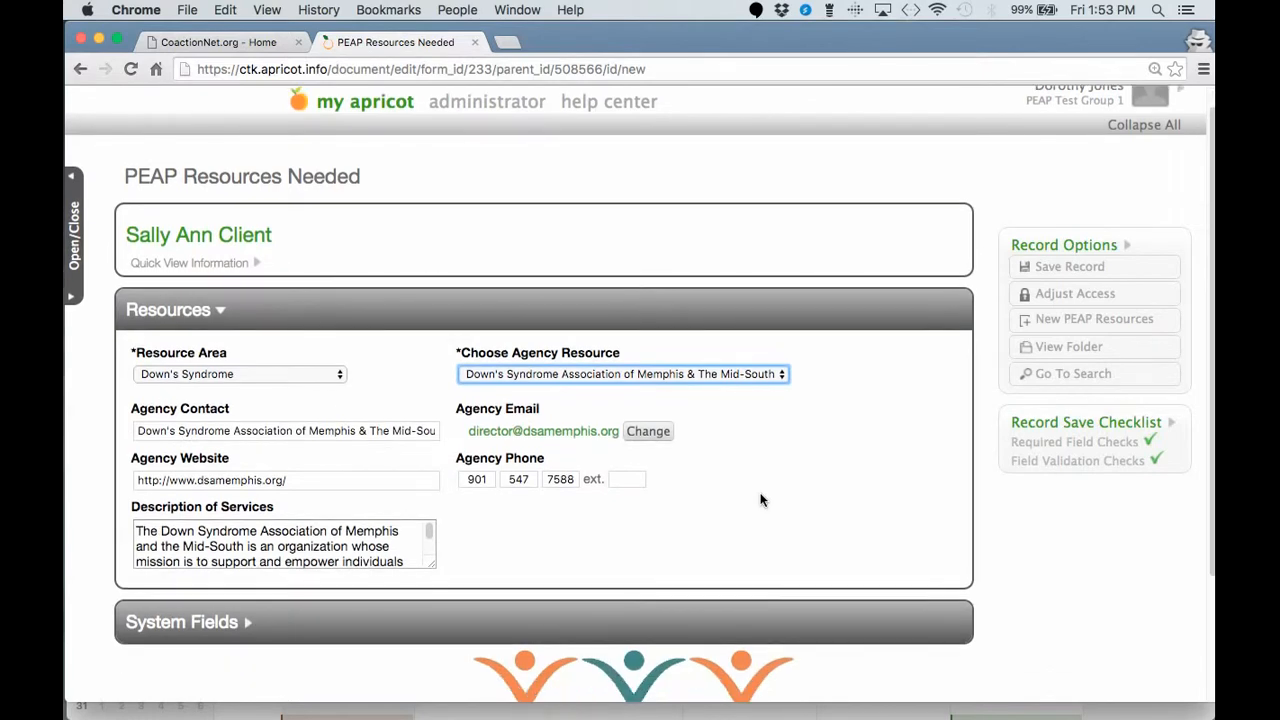
left_click_drag(432, 564, 694, 700)
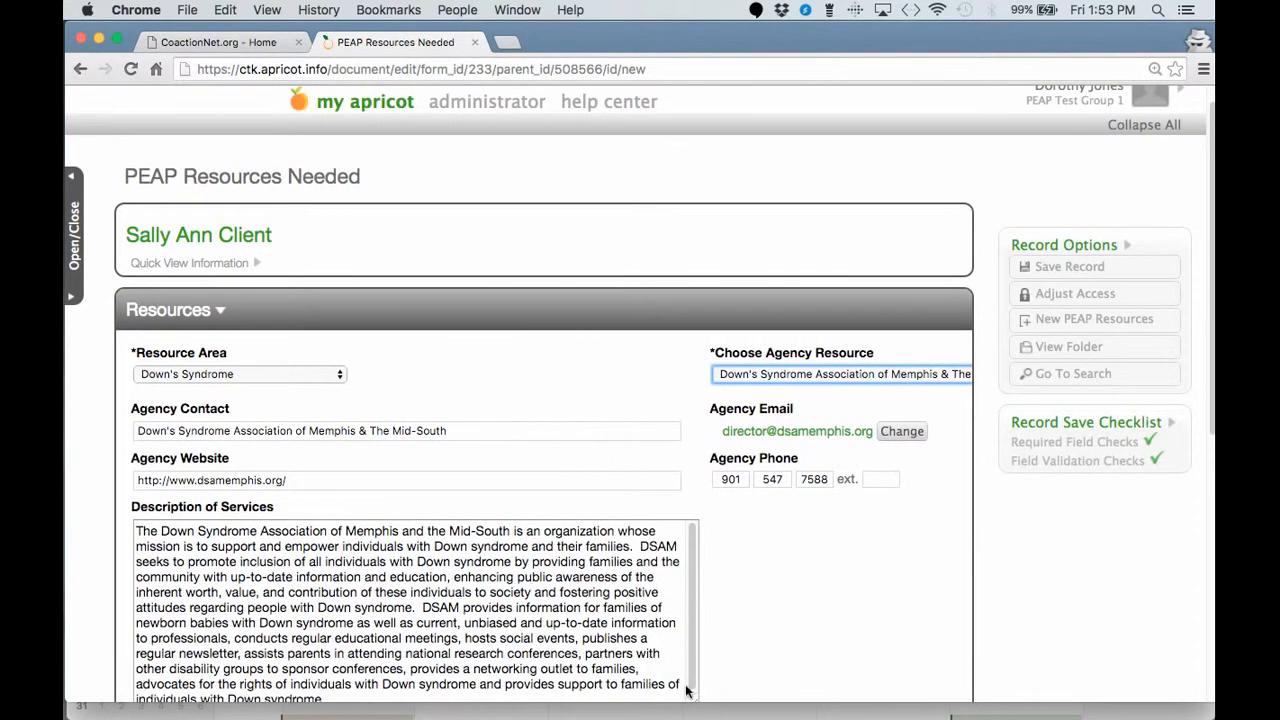
scroll(756, 481, "down", 2)
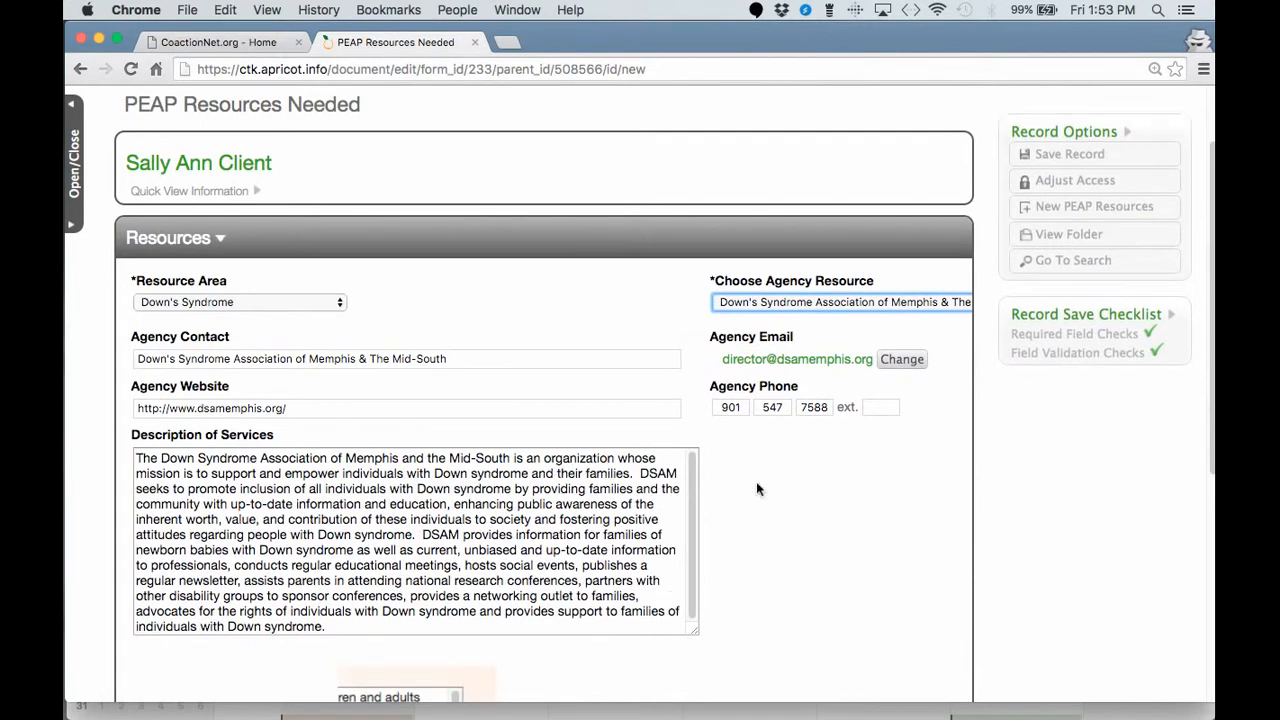
left_click(1043, 138)
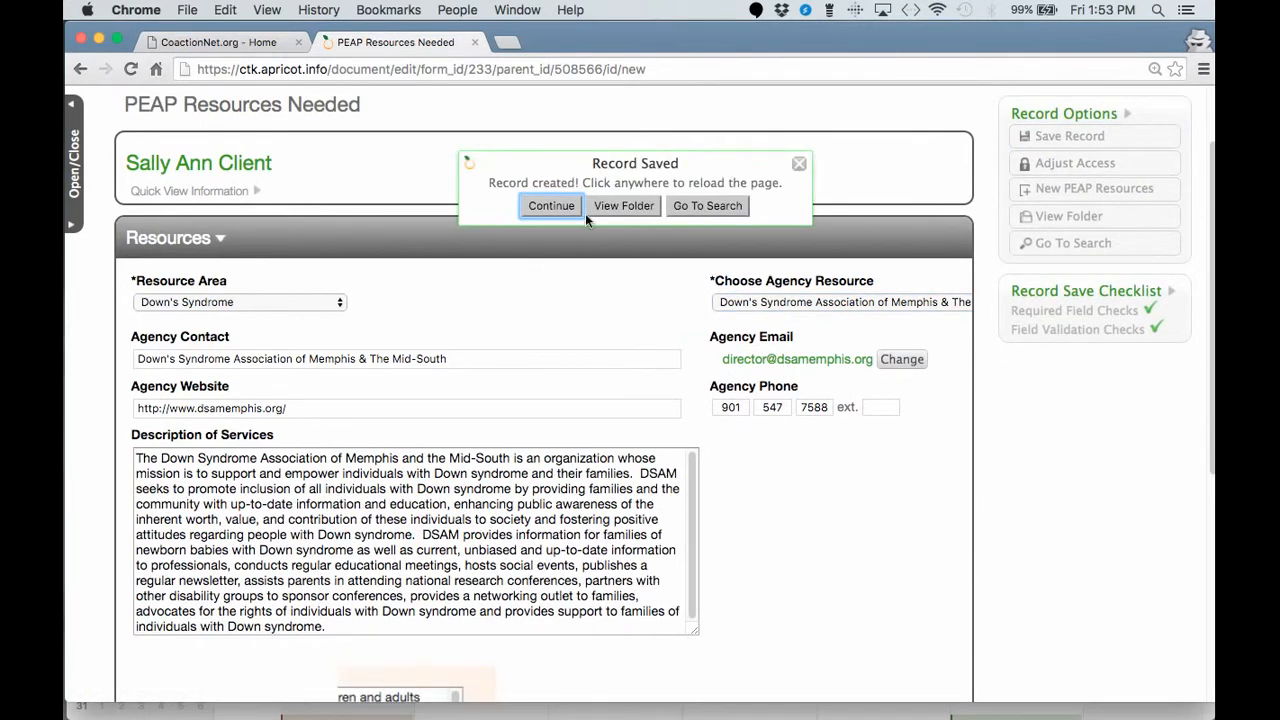
left_click(624, 206)
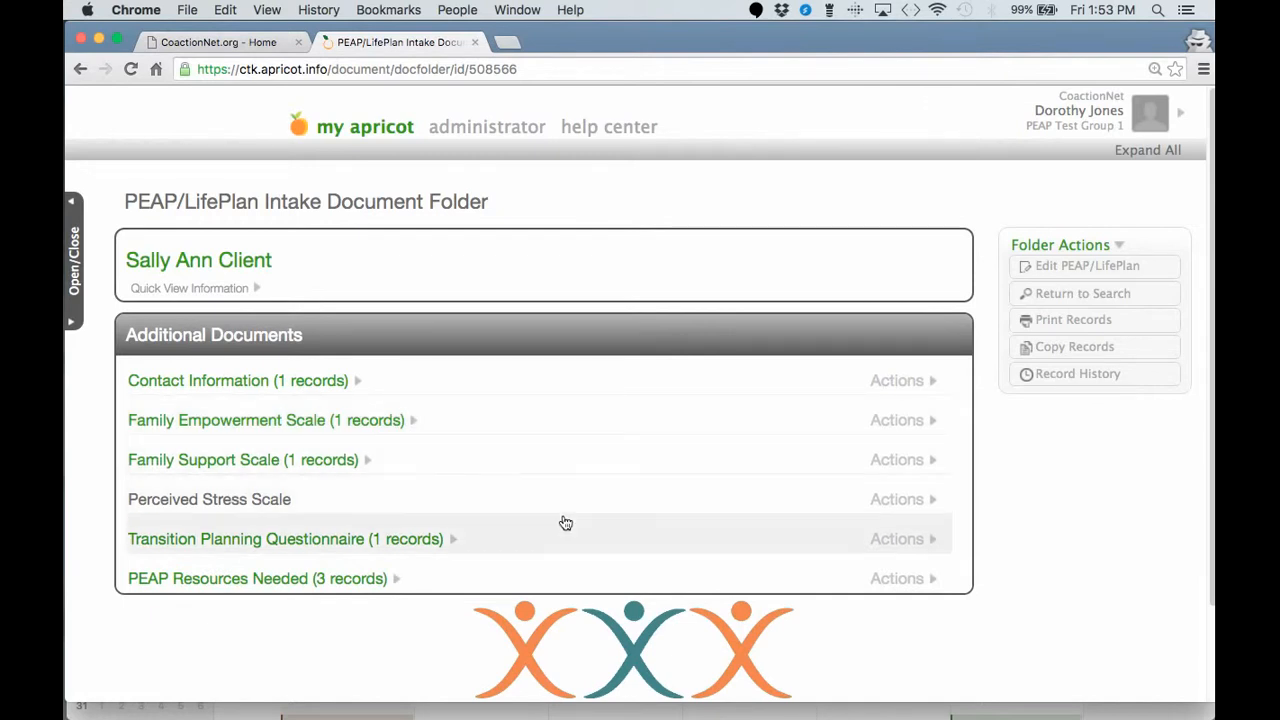
Expand PEAP Resources Needed in the client's folder and review the saved agency records.
left_click(391, 583)
scroll(588, 615, "down", 2)
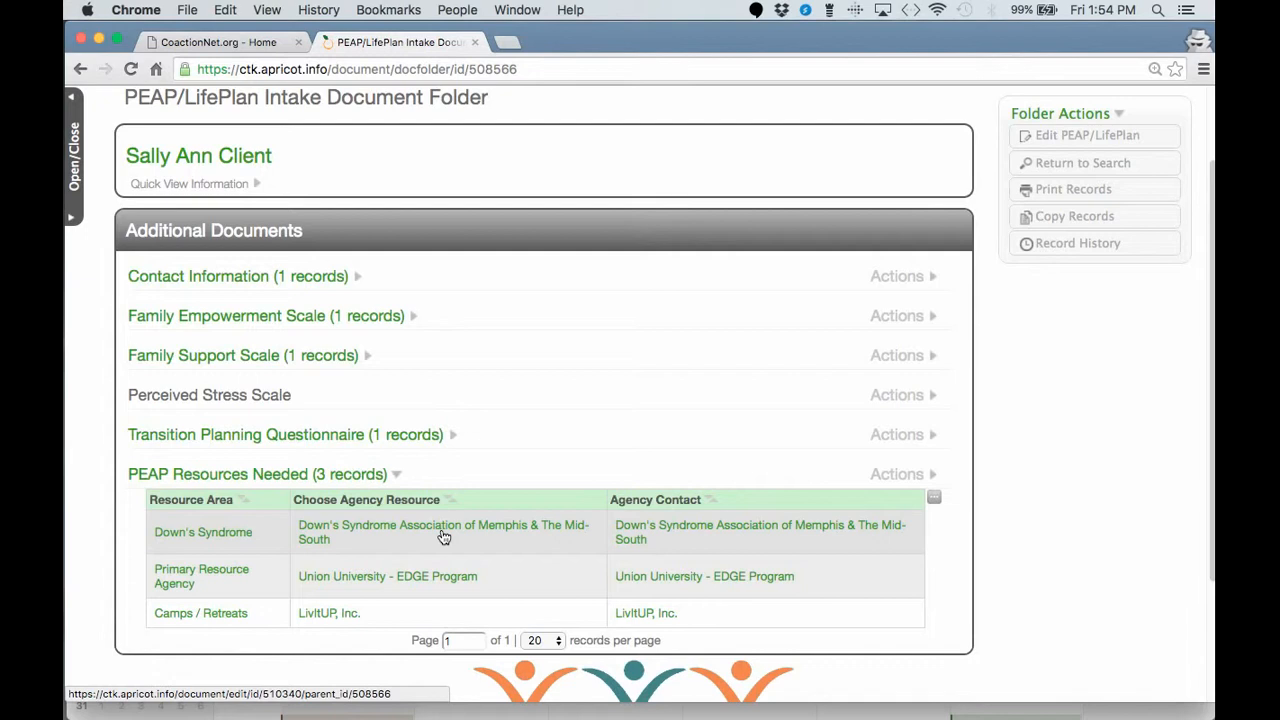
scroll(444, 537, "up", 1)
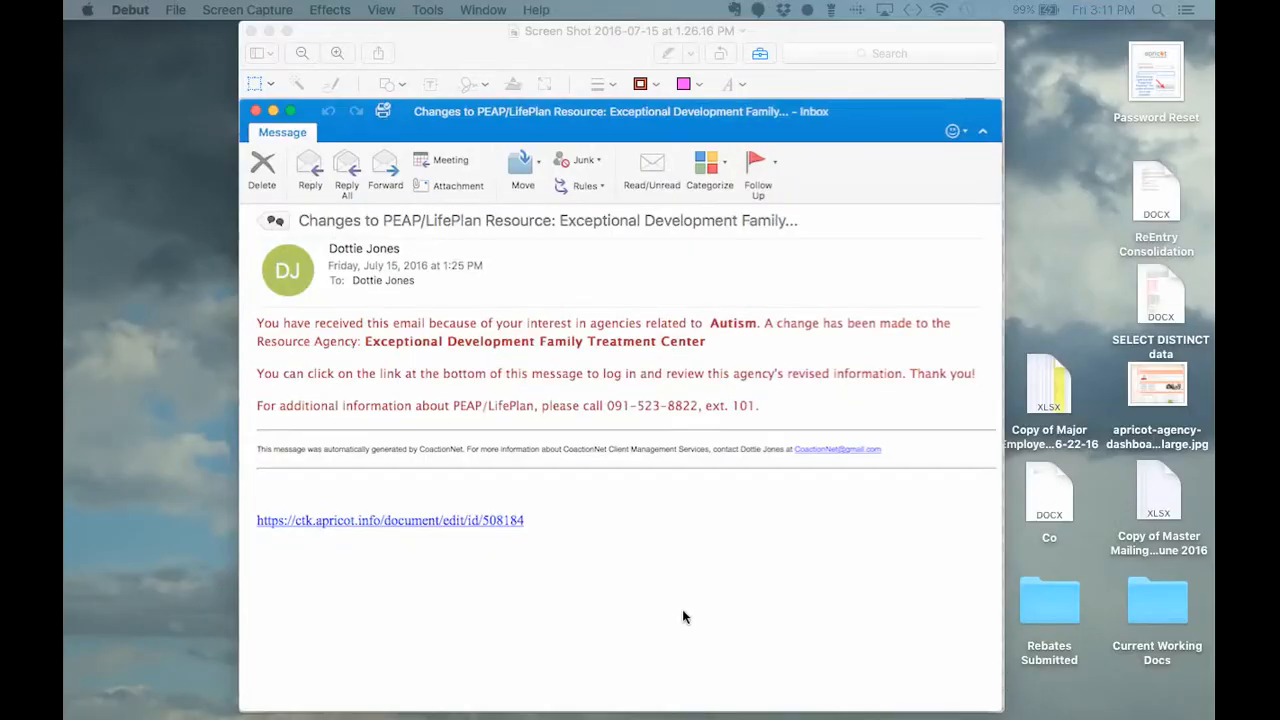
View the e-mail notice about changes to Exceptional Development Family Treatment Center, and switch back to the client's folder in Chrome.
left_click(686, 611)
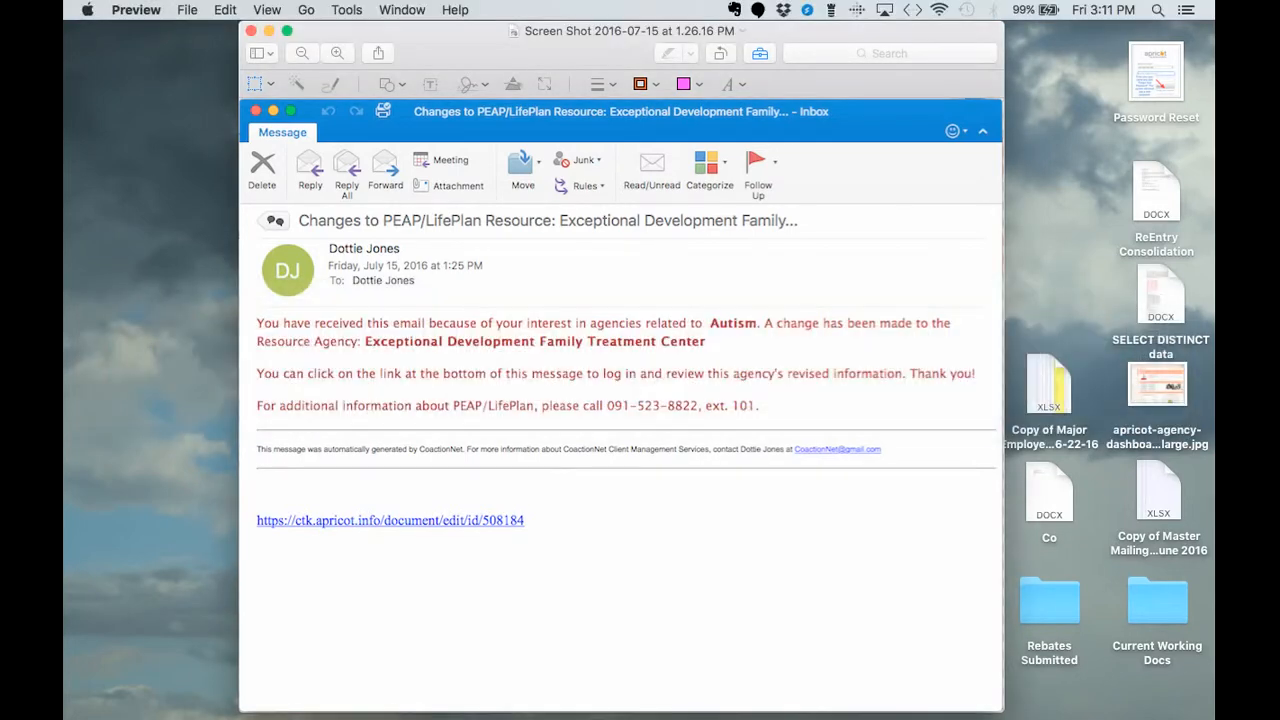
key("super+Tab")
key("super+Tab")
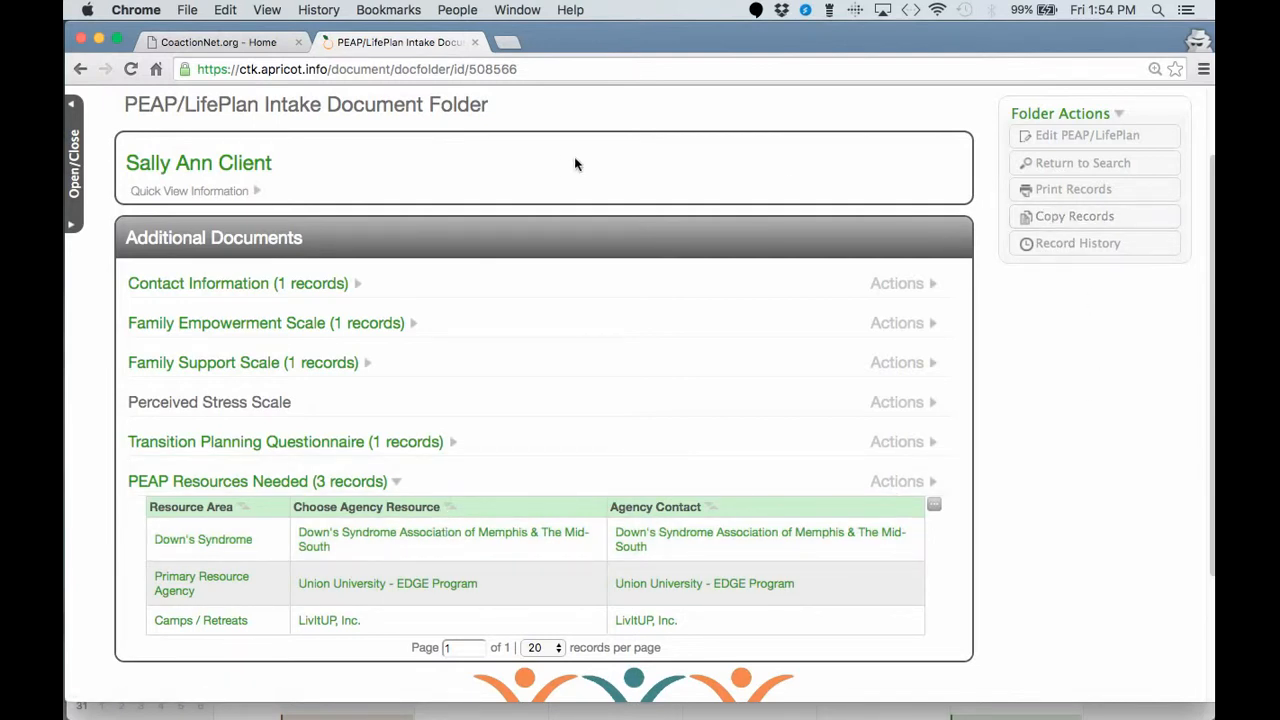
Leave the client's document folder and open the My Apricot welcome page.
scroll(574, 163, "up", 2)
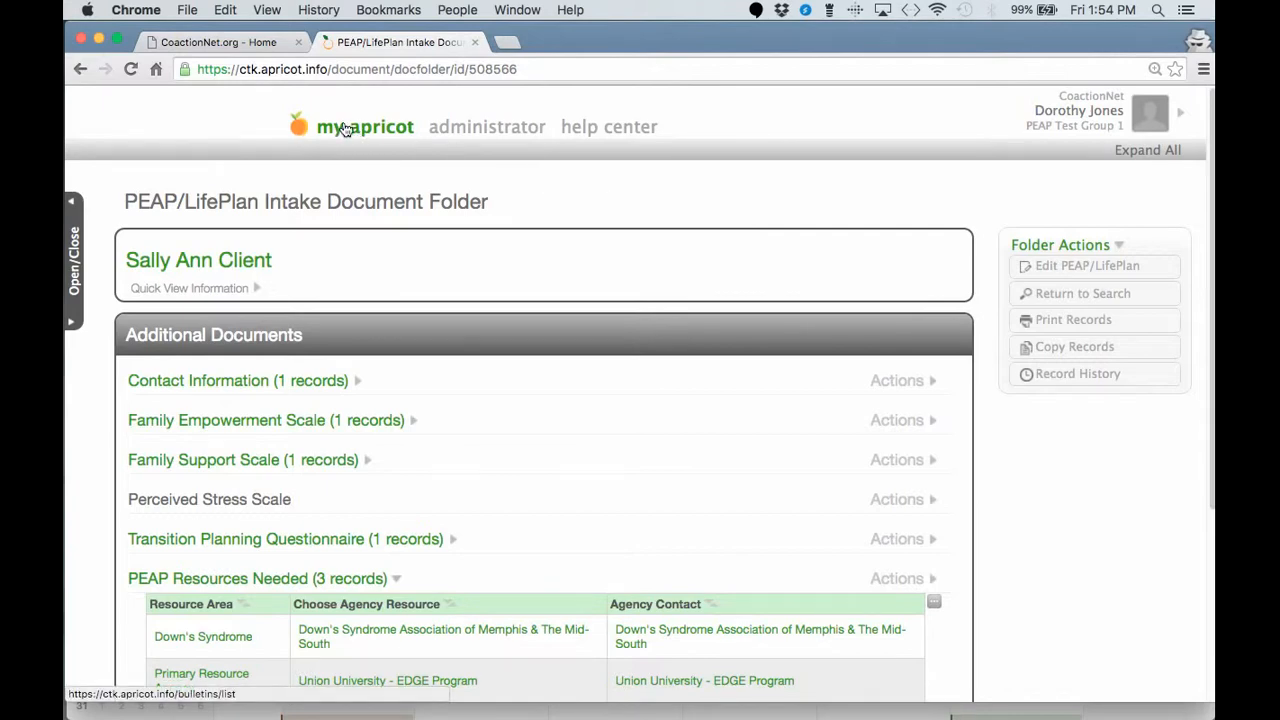
left_click(345, 128)
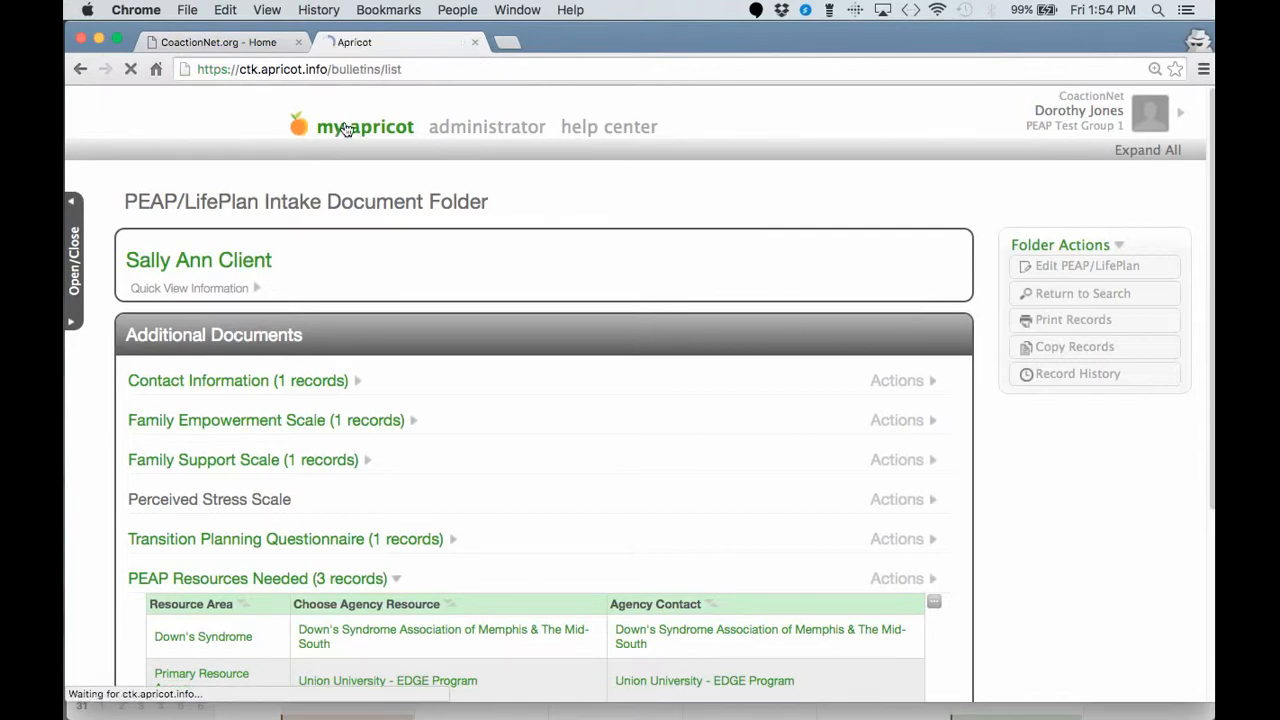
scroll(766, 427, "down", 1)
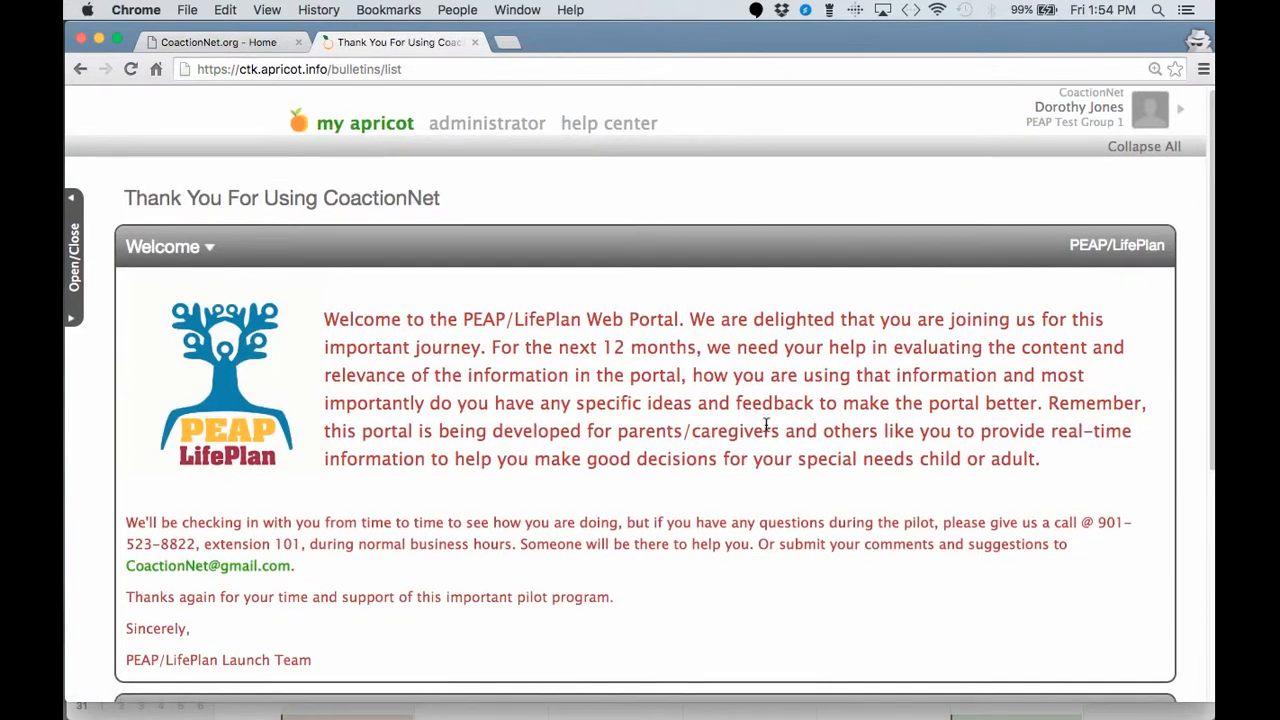
Expand the Resource List By Name bulletin below the welcome message and look through its agencies.
scroll(766, 427, "down", 5)
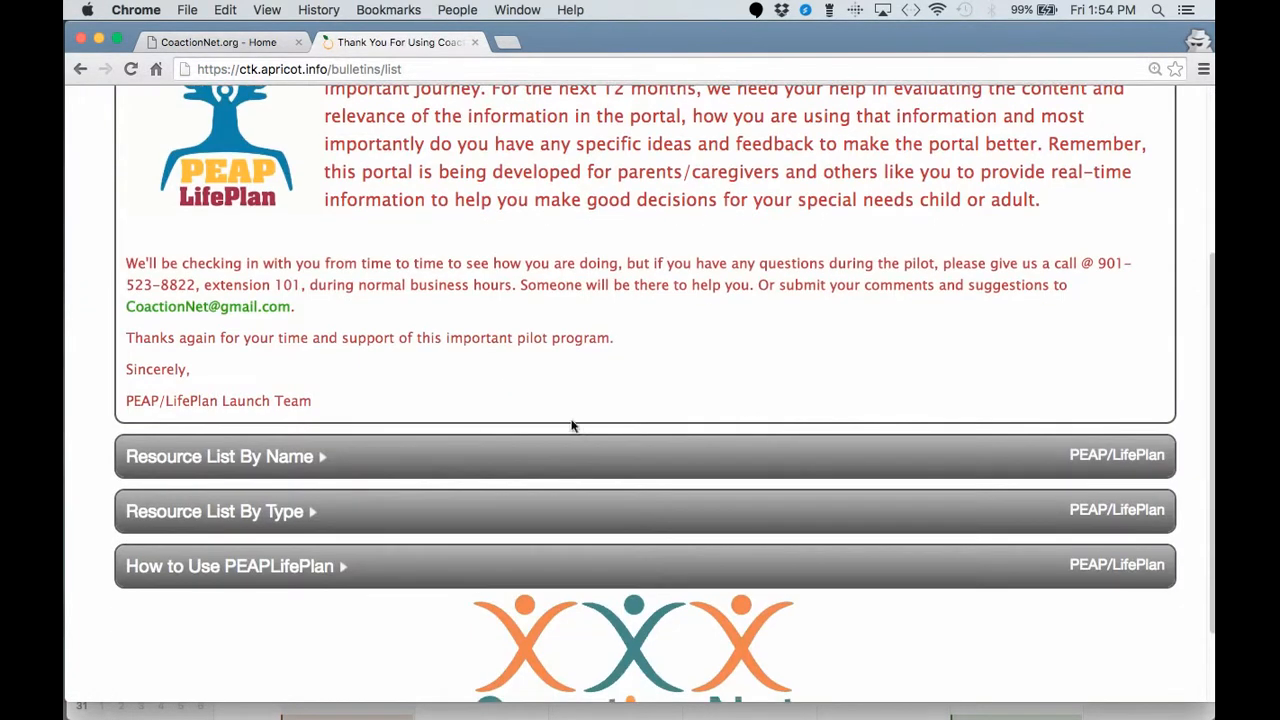
left_click(316, 478)
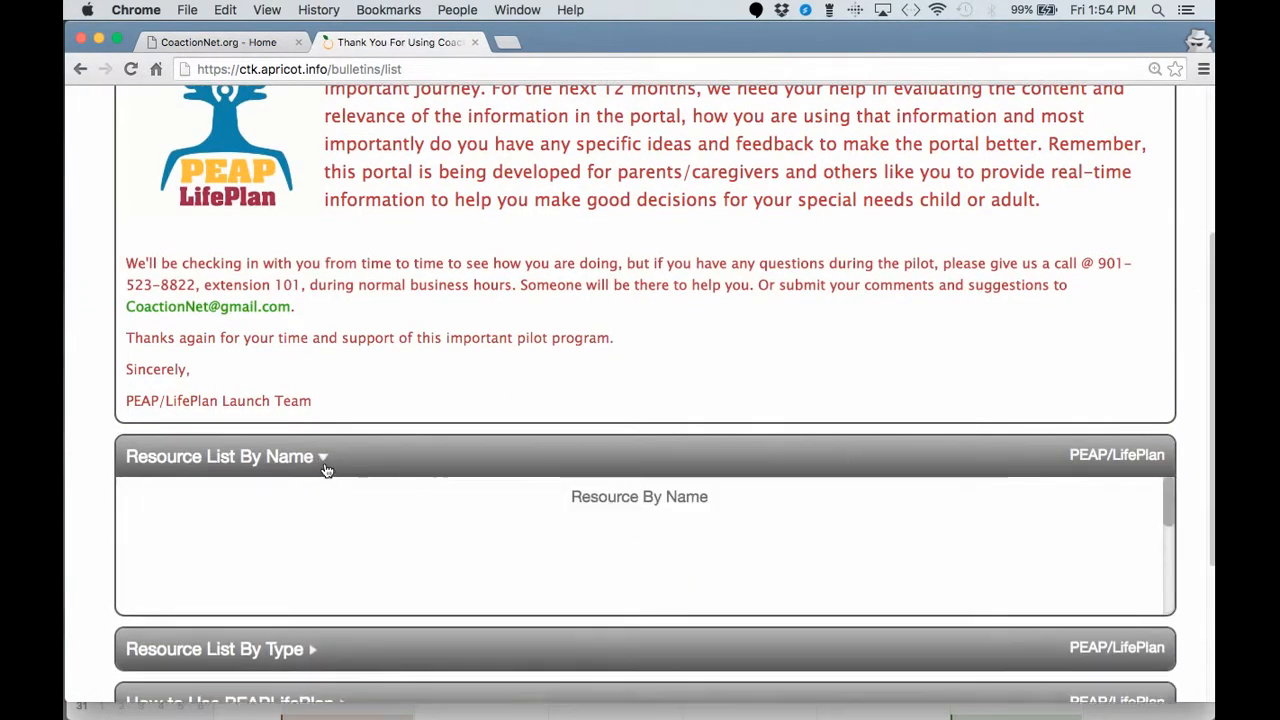
scroll(325, 466, "down", 1)
scroll(327, 470, "down", 3)
scroll(327, 470, "up", 1)
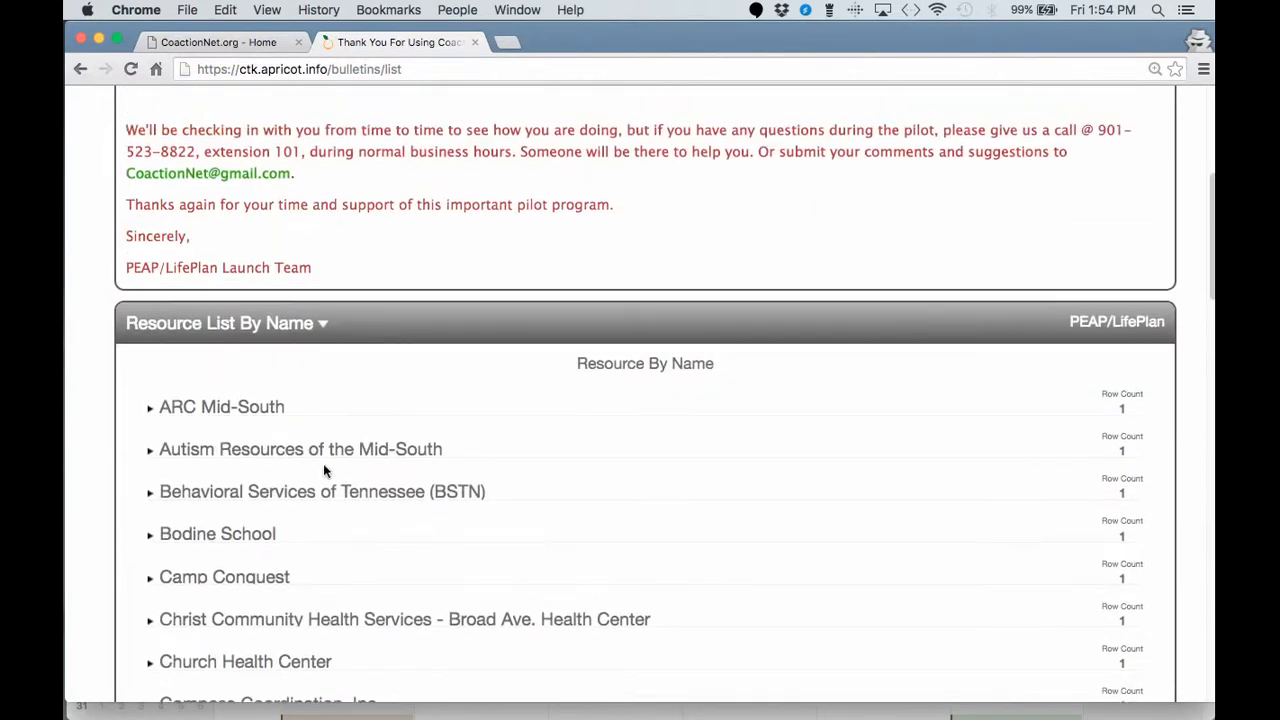
Collapse Resource List By Name, expand Resource List By Type to view its categories, and return to the welcome message.
left_click(341, 337)
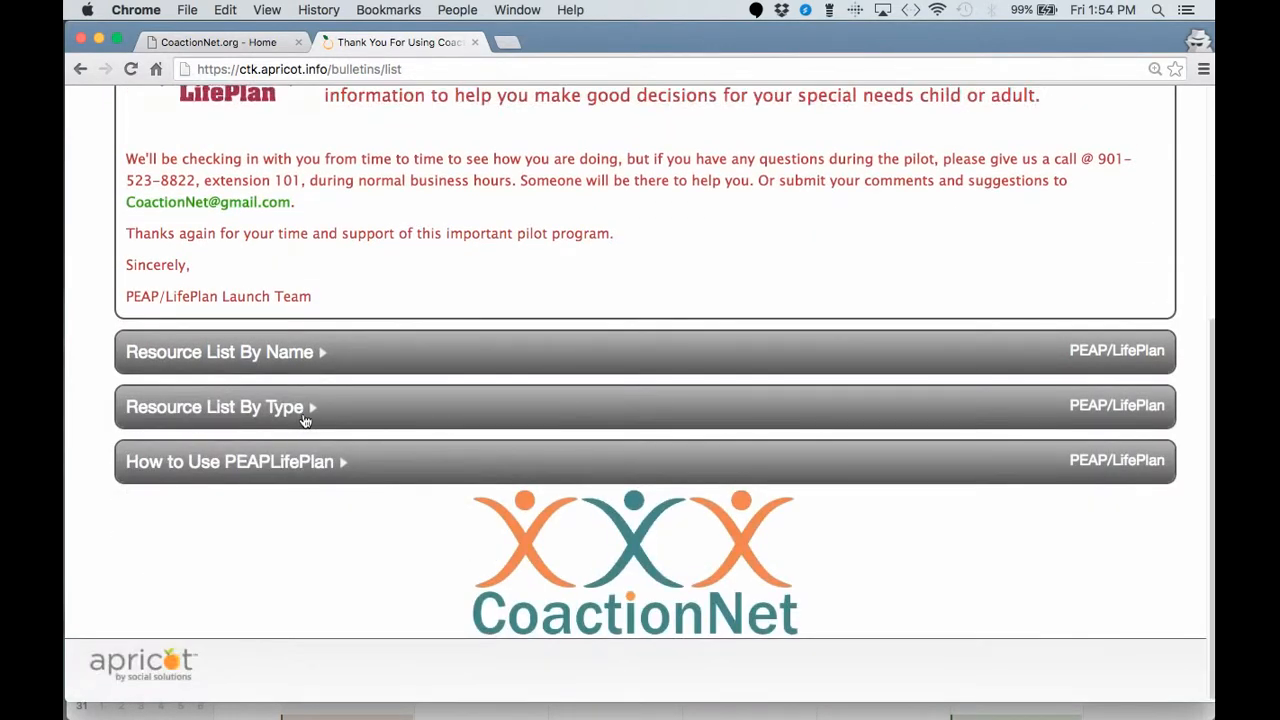
left_click(370, 416)
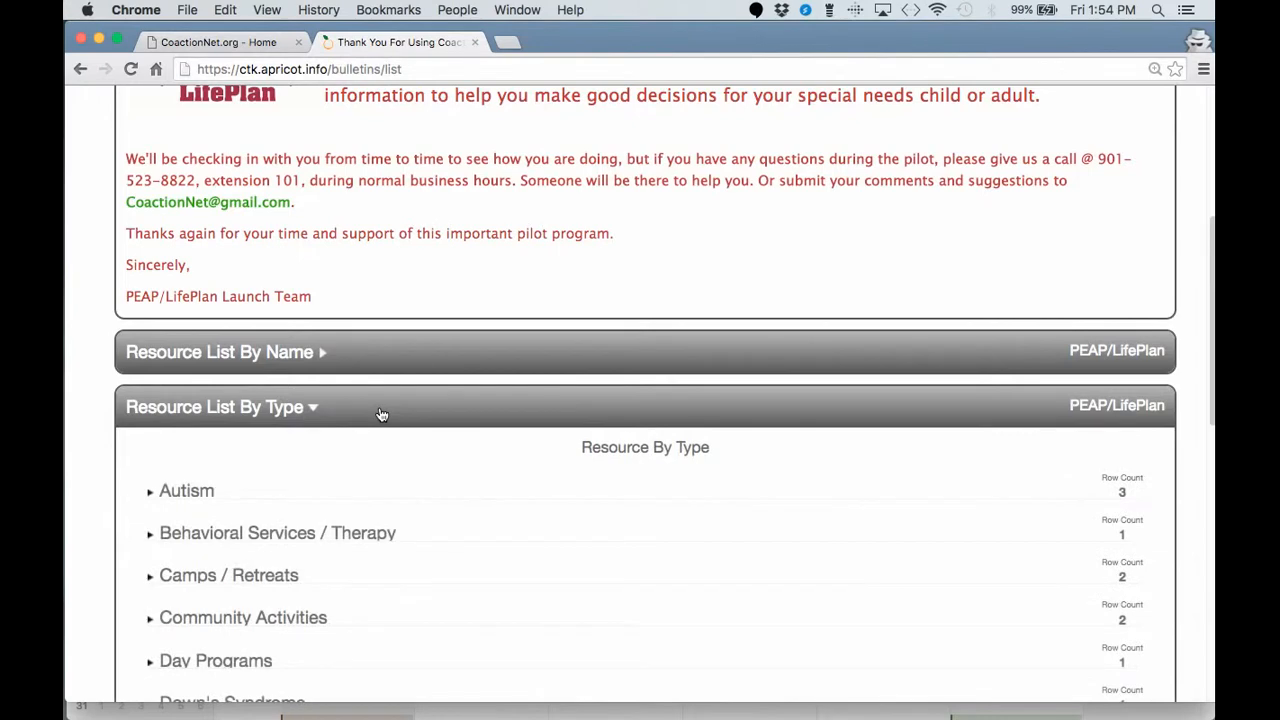
scroll(423, 420, "up", 5)
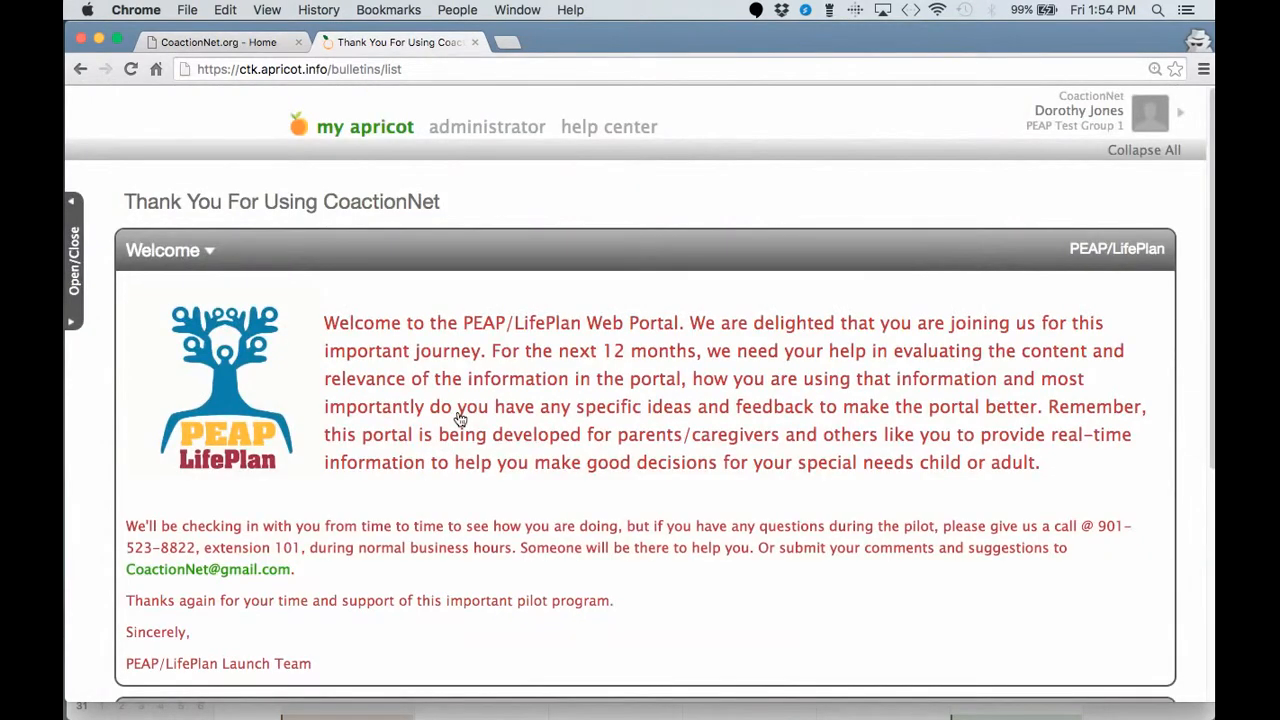